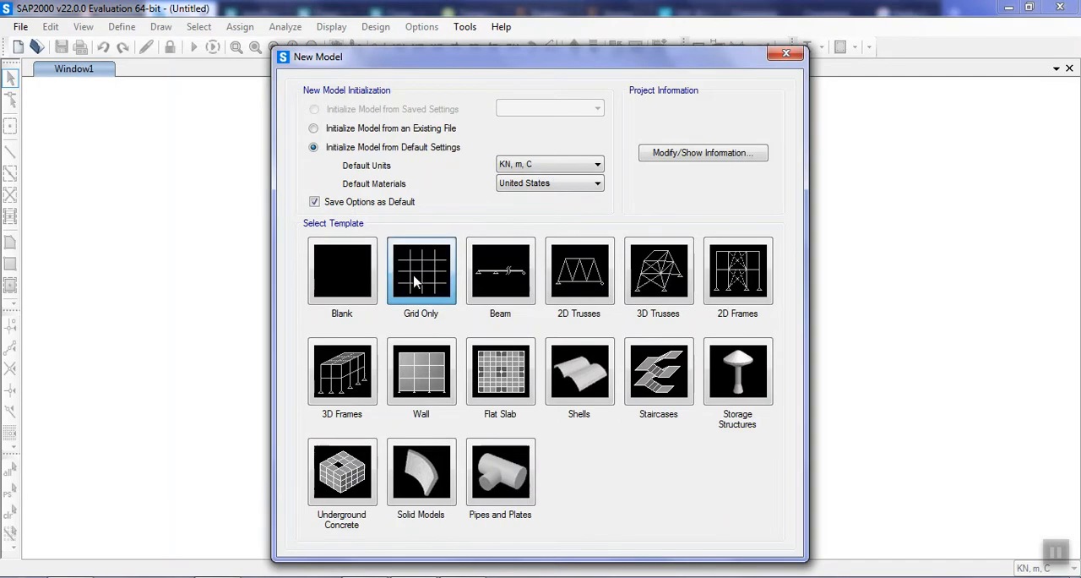
Start a grid-only model with 5 grid lines in X, 1 in Y and 5 in Z.
{"action": "left_click", "coordinate": [414, 281]}
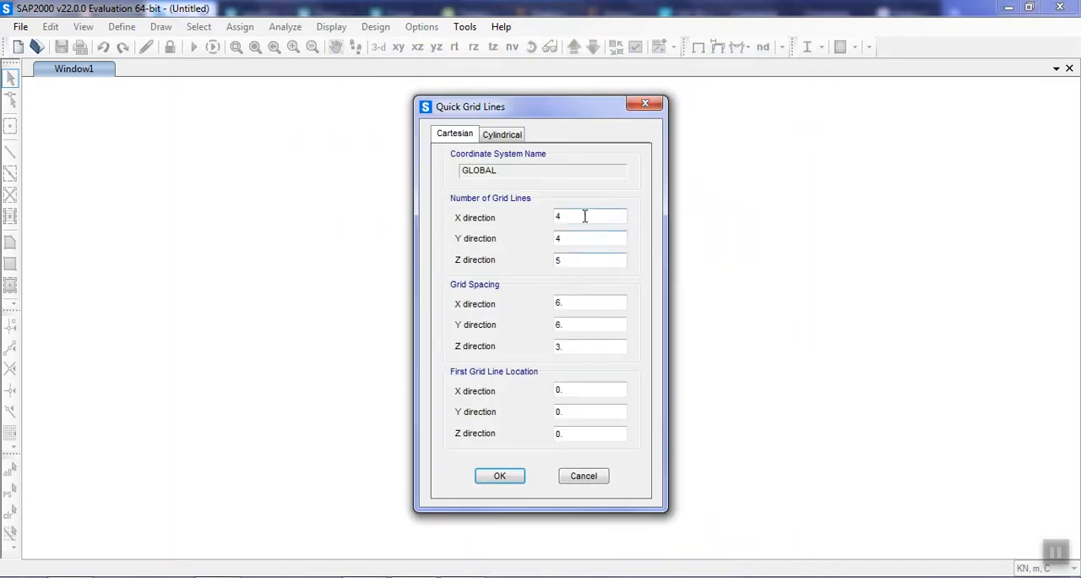
{"action": "left_click_drag", "start_coordinate": [573, 218], "coordinate": [121, 196]}
{"action": "left_click_drag", "start_coordinate": [578, 237], "coordinate": [405, 238]}
{"action": "type", "text": "5"}
{"action": "left_click_drag", "start_coordinate": [515, 237], "coordinate": [488, 239]}
{"action": "type", "text": "1"}
{"action": "left_click_drag", "start_coordinate": [566, 260], "coordinate": [441, 257]}
{"action": "type", "text": "5"}
Set the grid spacing to 1 m in the X, Y and Z directions and create the grid.
{"action": "key", "text": "Tab"}
{"action": "type", "text": "1"}
{"action": "key", "text": "Tab"}
{"action": "type", "text": "1"}
{"action": "key", "text": "Tab"}
{"action": "type", "text": "1"}
{"action": "left_click", "coordinate": [518, 480]}
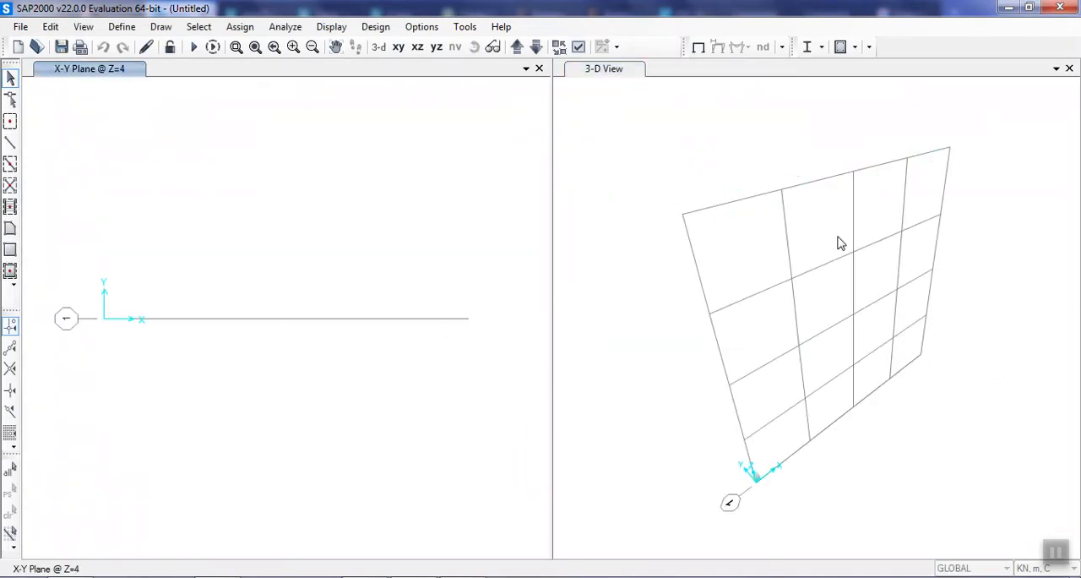
Show the grid in the X-Z plane at Y=0 and close the 3-D view.
{"action": "left_click", "coordinate": [417, 48]}
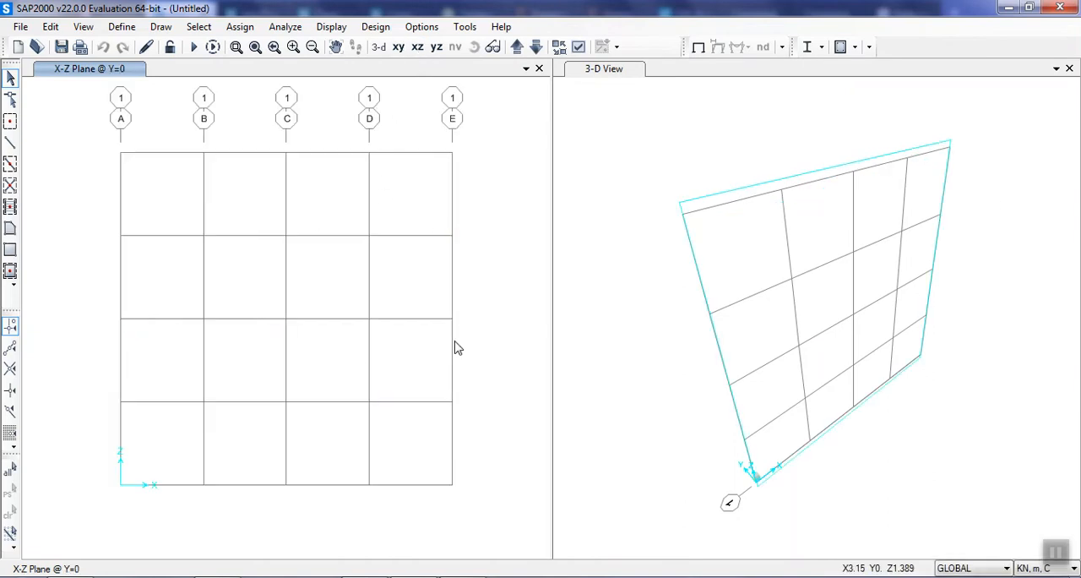
{"action": "left_click", "coordinate": [1070, 68]}
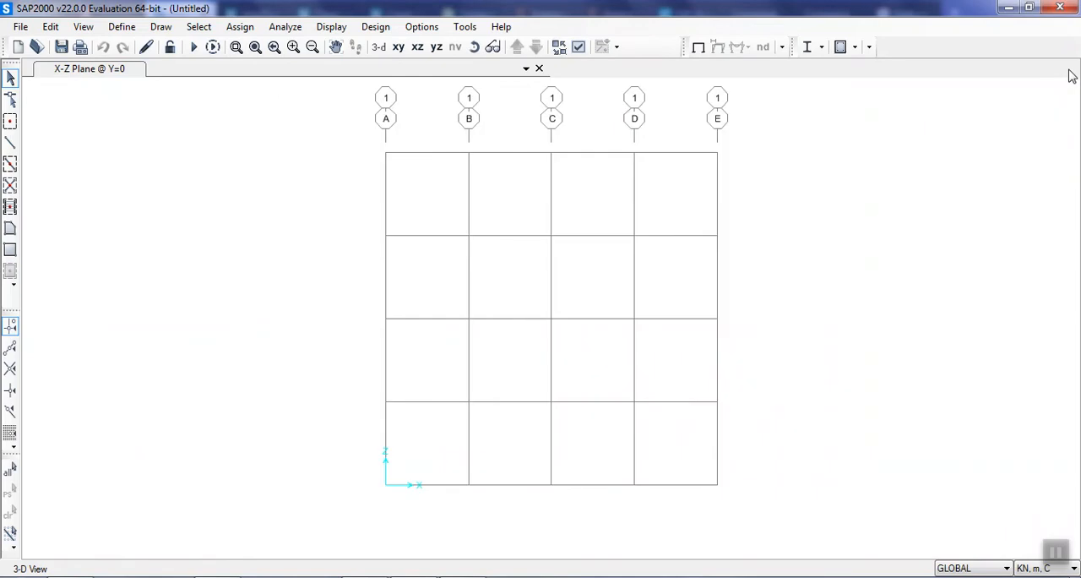
{"action": "left_click", "coordinate": [450, 273]}
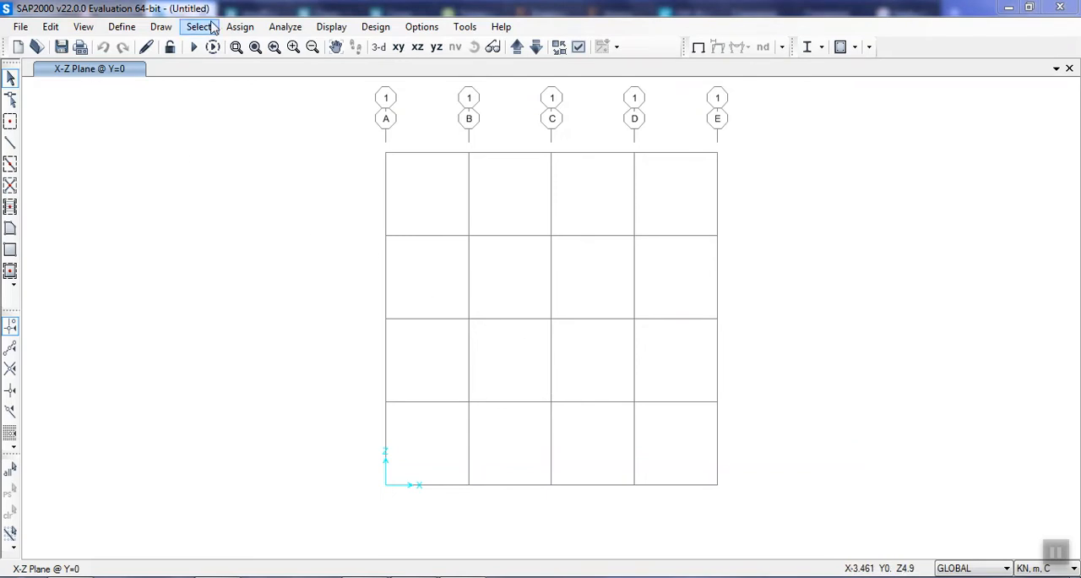
Open the GLOBAL grid system for modification and set the ordinate of X grid line E to 3.5 m.
{"action": "left_click", "coordinate": [121, 29]}
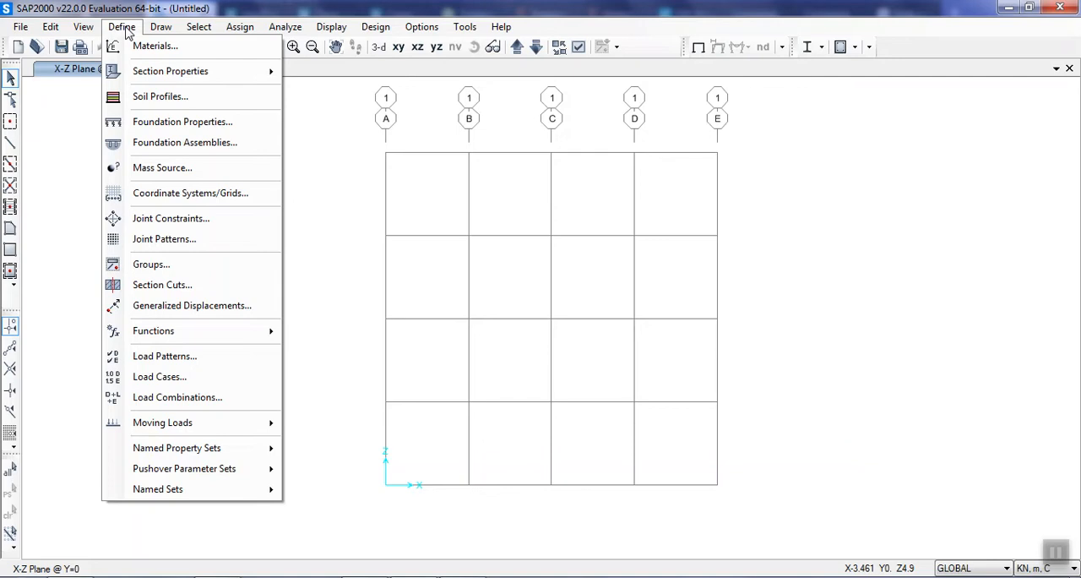
{"action": "left_click", "coordinate": [157, 200]}
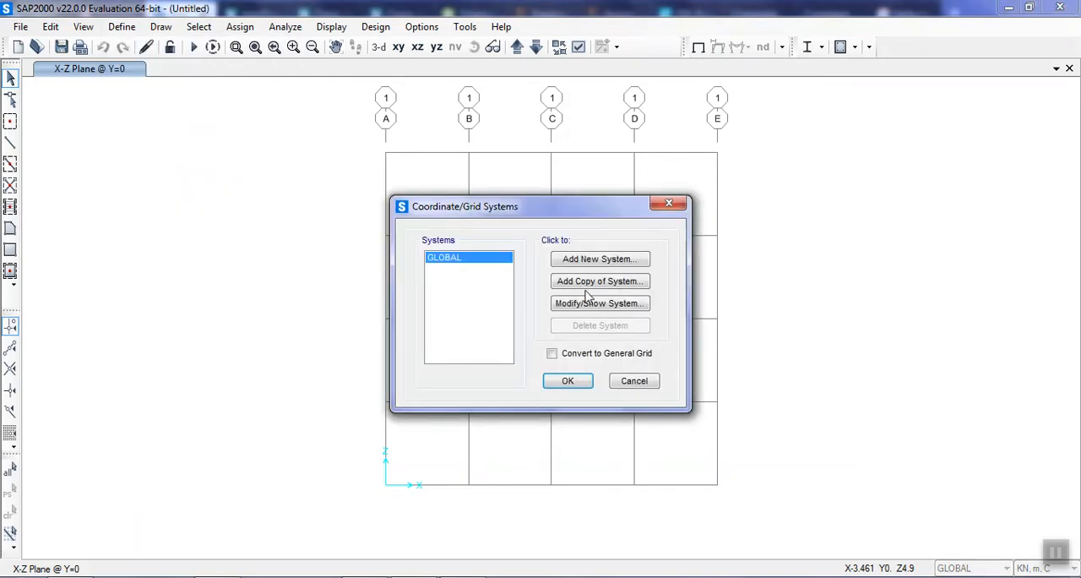
{"action": "left_click", "coordinate": [578, 304]}
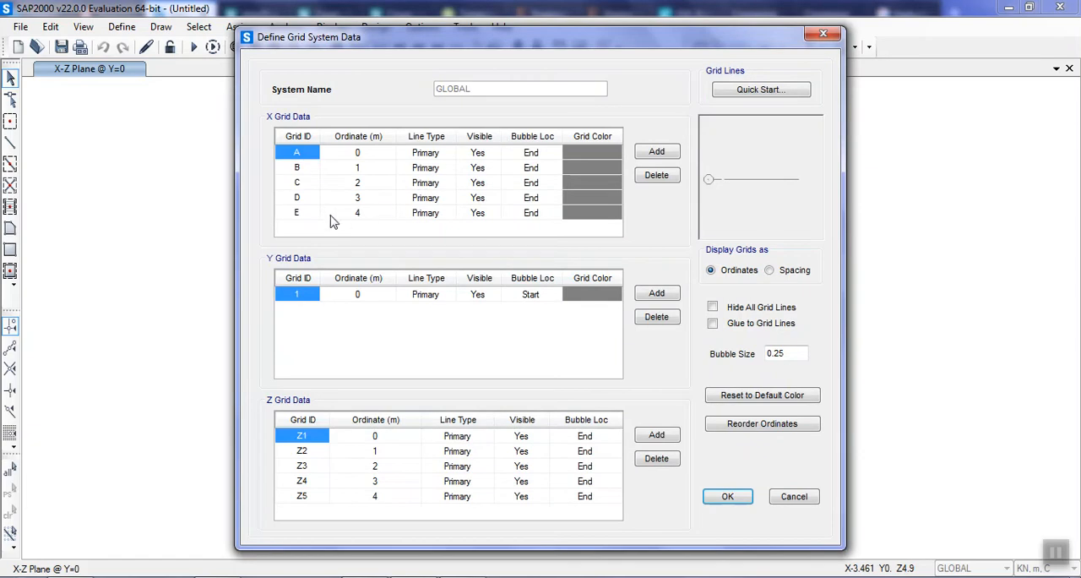
{"action": "left_click", "coordinate": [359, 214]}
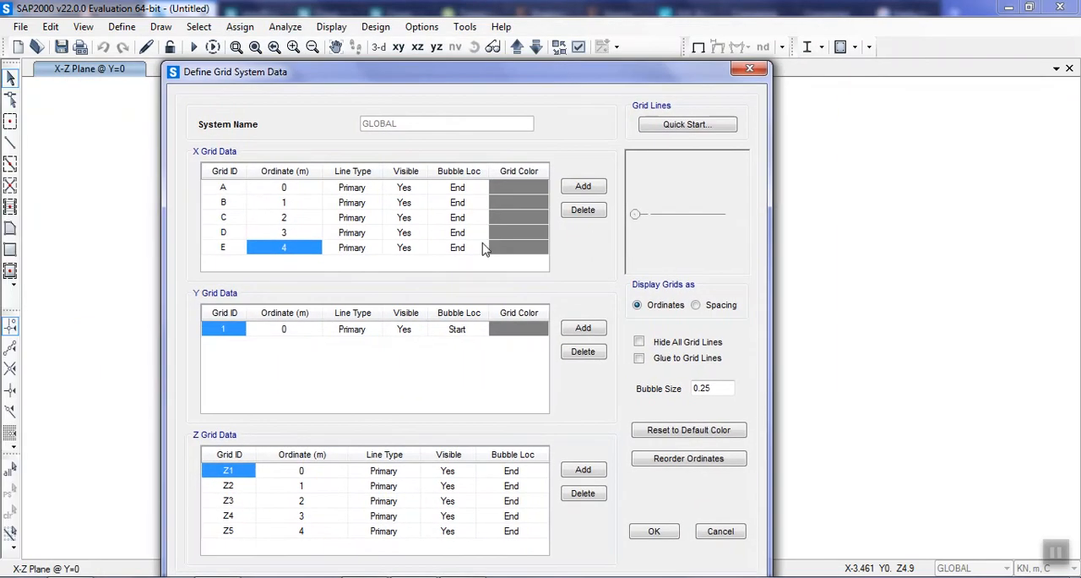
{"action": "left_click", "coordinate": [296, 247]}
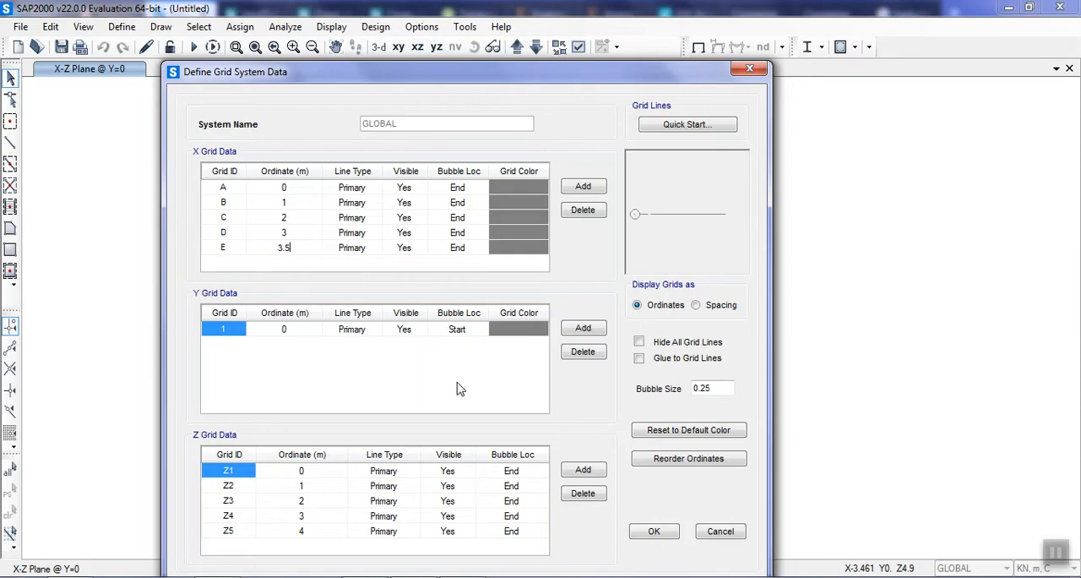
Set the ordinate of Z grid line Z5 to 5 m.
{"action": "left_click", "coordinate": [314, 533]}
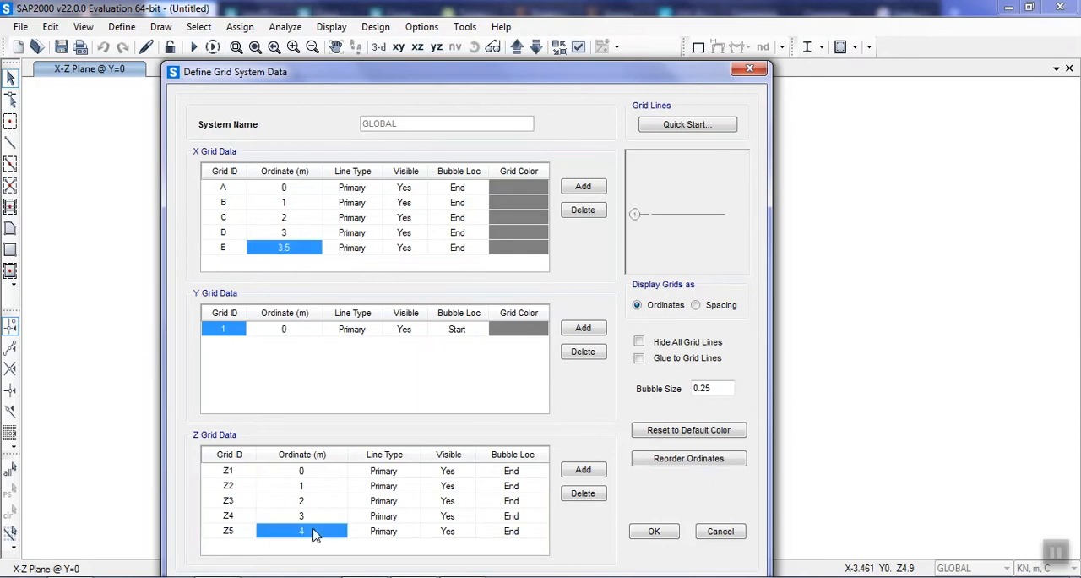
{"action": "left_click", "coordinate": [313, 531]}
{"action": "left_click_drag", "start_coordinate": [279, 525], "coordinate": [252, 525]}
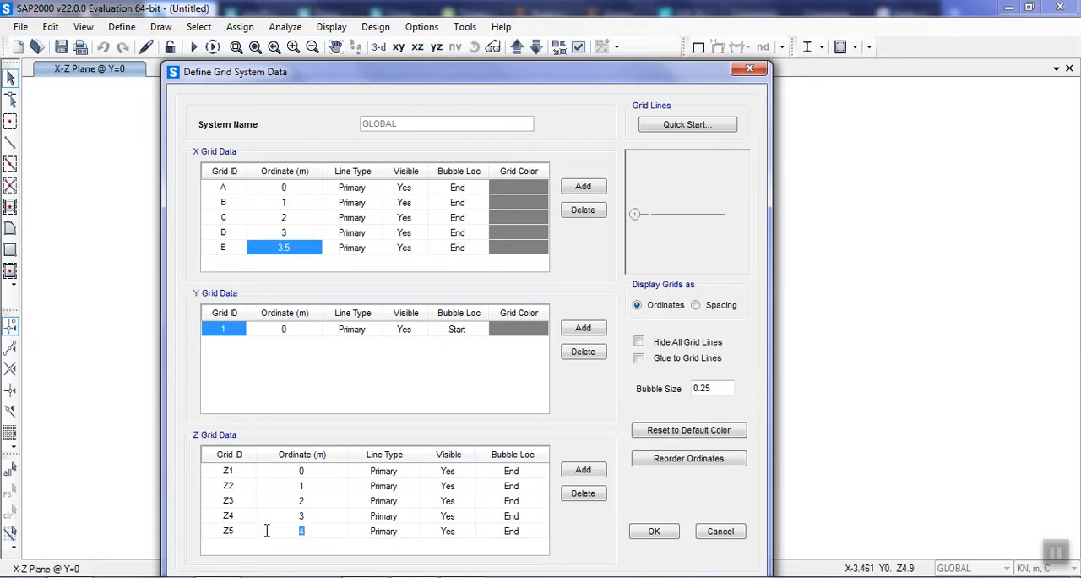
{"action": "type", "text": "5"}
{"action": "key", "text": "Return"}
Add X grid line F, enter 4.5 m as its ordinate, and apply the changes to the grid system.
{"action": "left_click", "coordinate": [582, 187]}
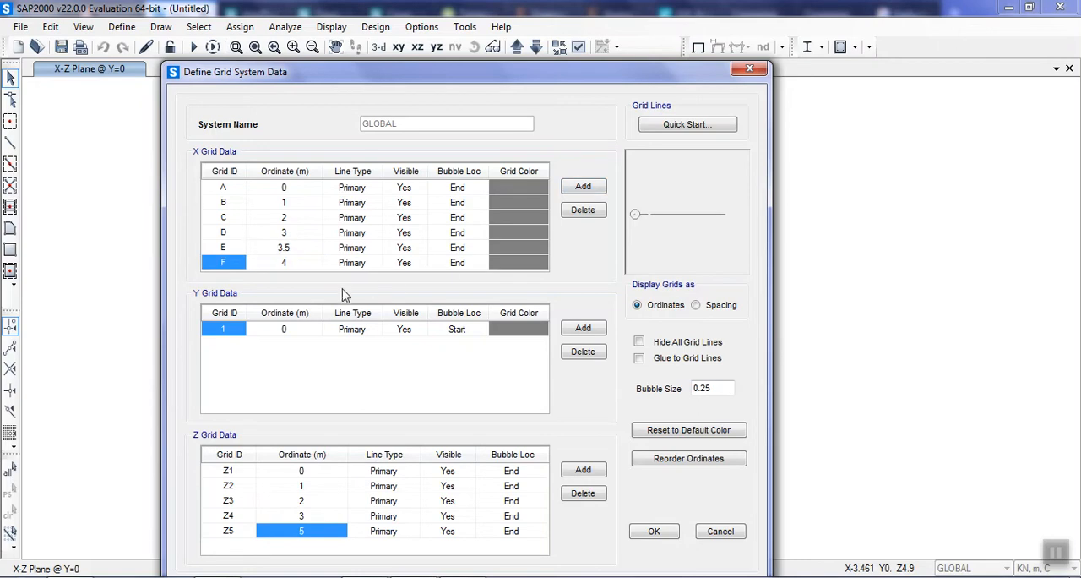
{"action": "left_click", "coordinate": [292, 263]}
{"action": "left_click", "coordinate": [291, 262]}
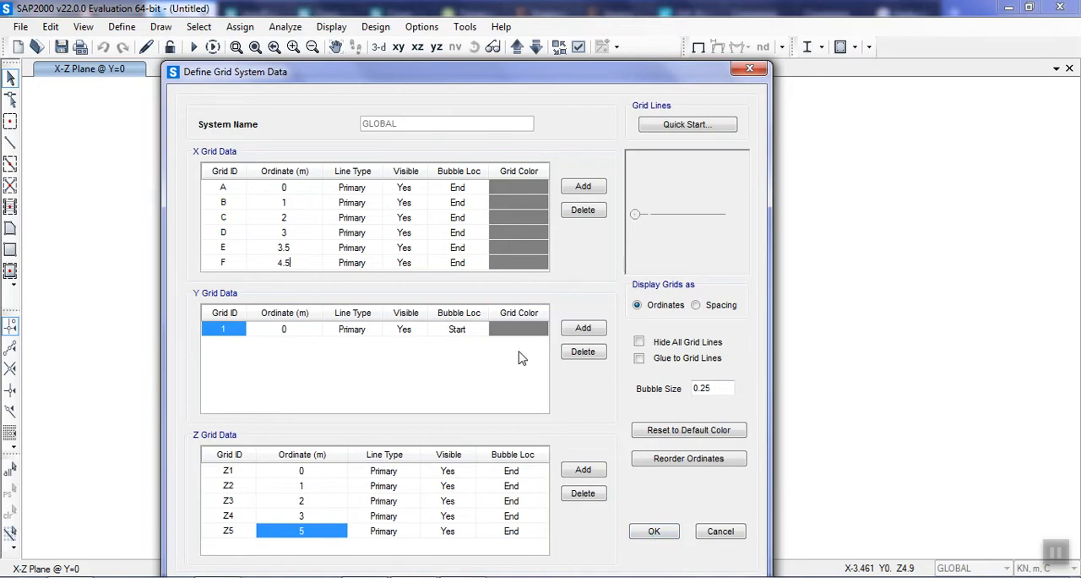
{"action": "left_click", "coordinate": [650, 532]}
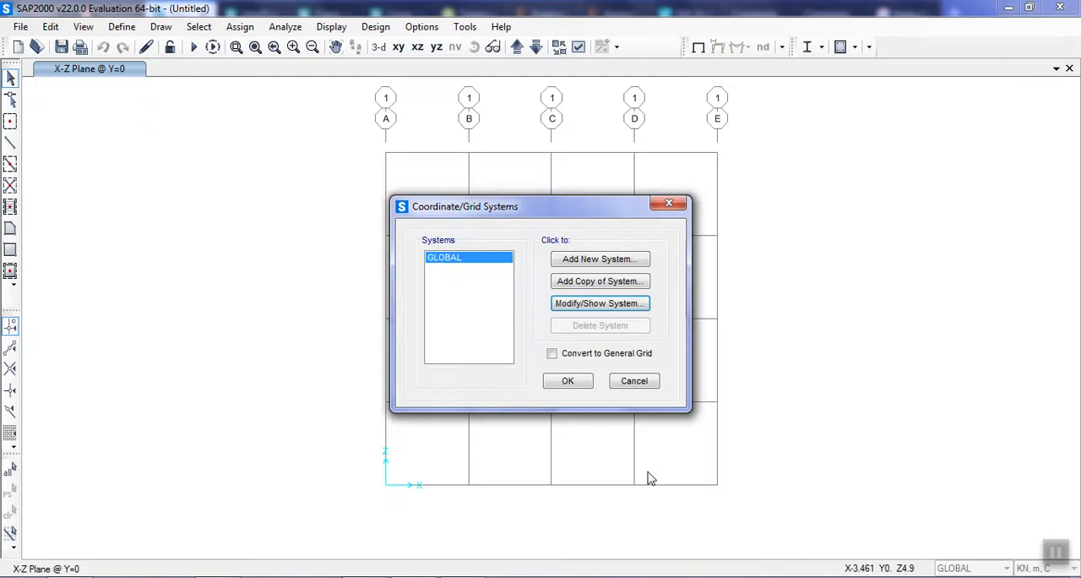
{"action": "left_click", "coordinate": [570, 387]}
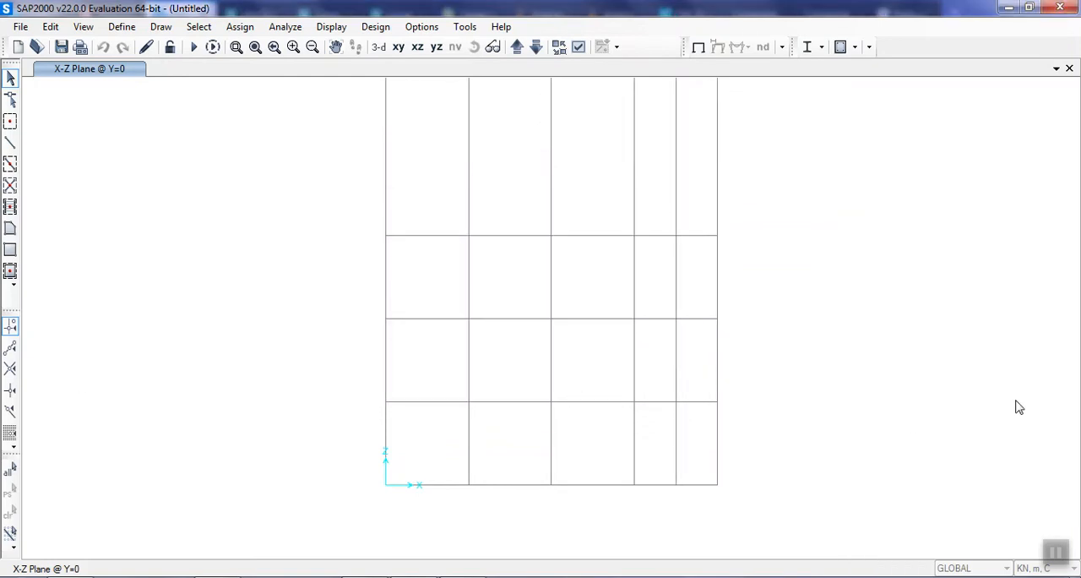
{"action": "scroll", "coordinate": [854, 324], "scroll_direction": "up", "scroll_amount": 5}
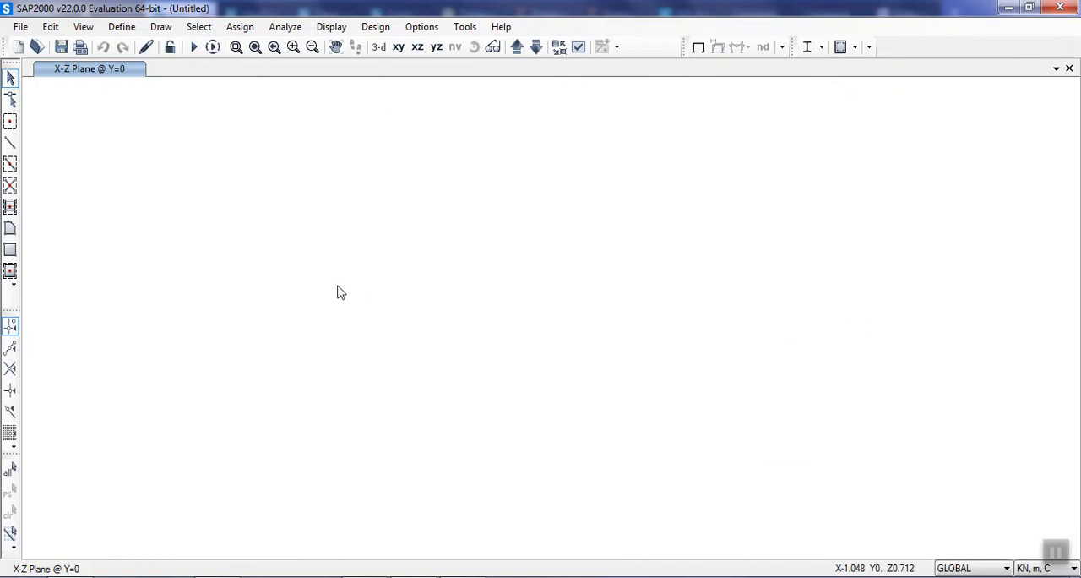
{"action": "scroll", "coordinate": [338, 286], "scroll_direction": "down", "scroll_amount": 3}
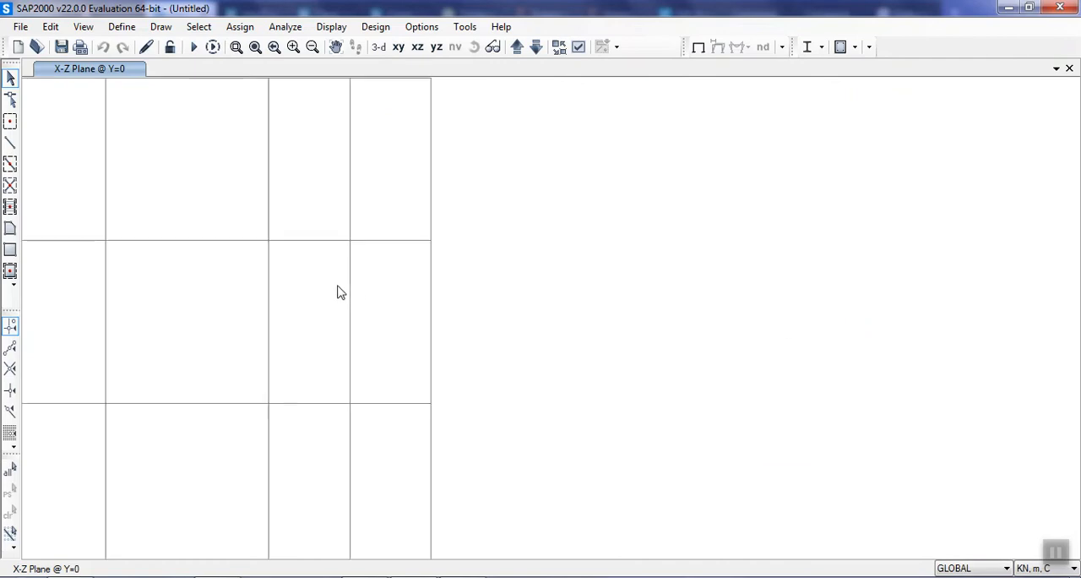
{"action": "left_click", "coordinate": [254, 48]}
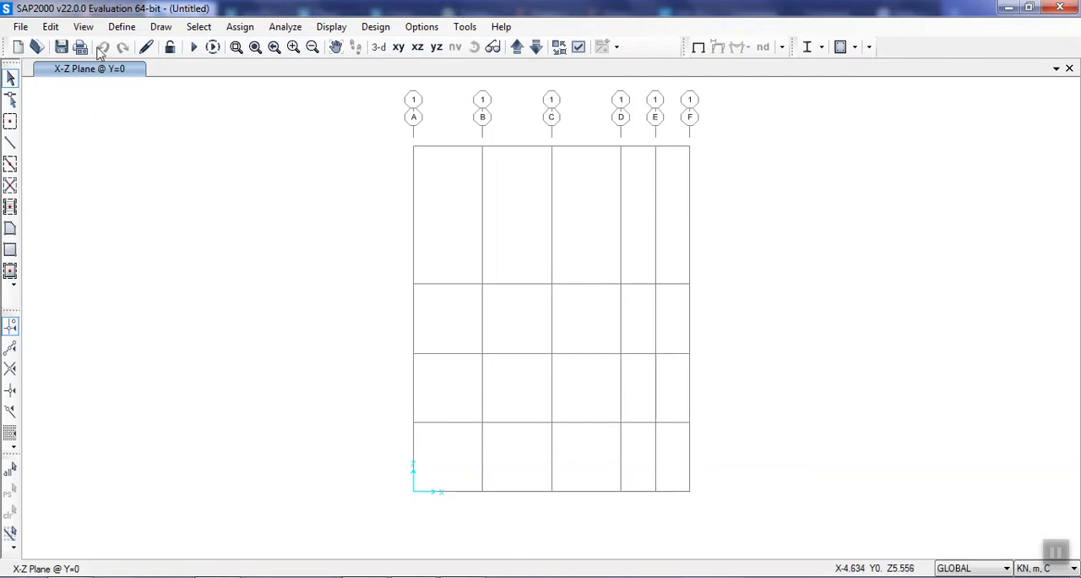
{"action": "left_click", "coordinate": [121, 27]}
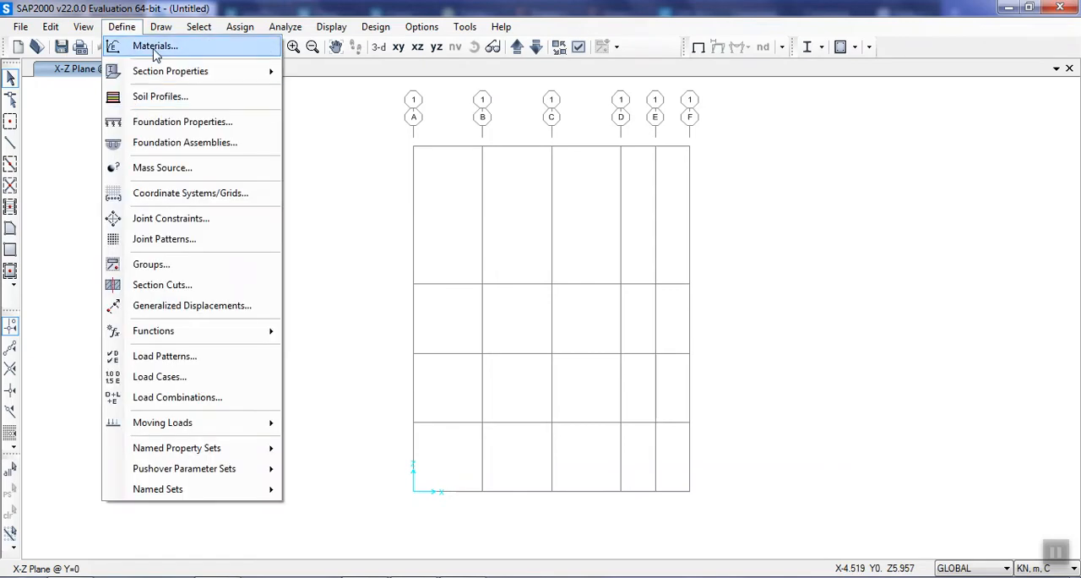
{"action": "mouse_move", "coordinate": [205, 72]}
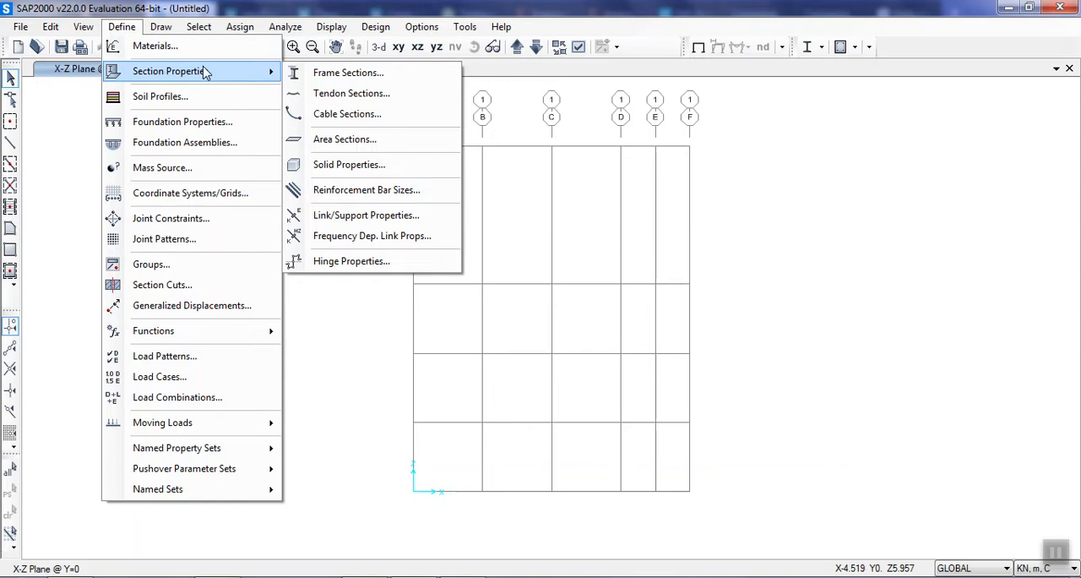
{"action": "left_click", "coordinate": [321, 74]}
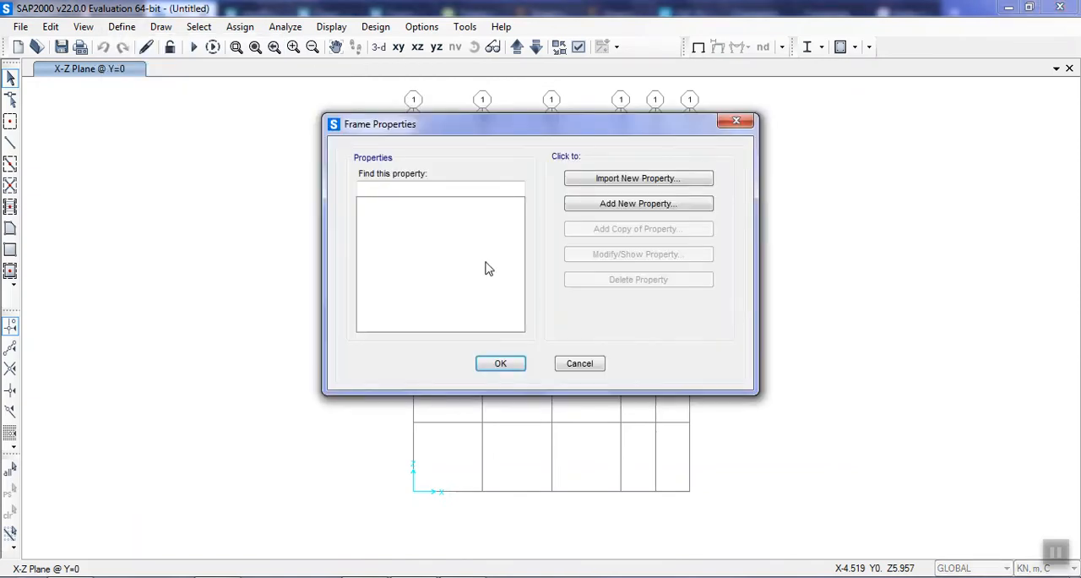
{"action": "left_click", "coordinate": [580, 364]}
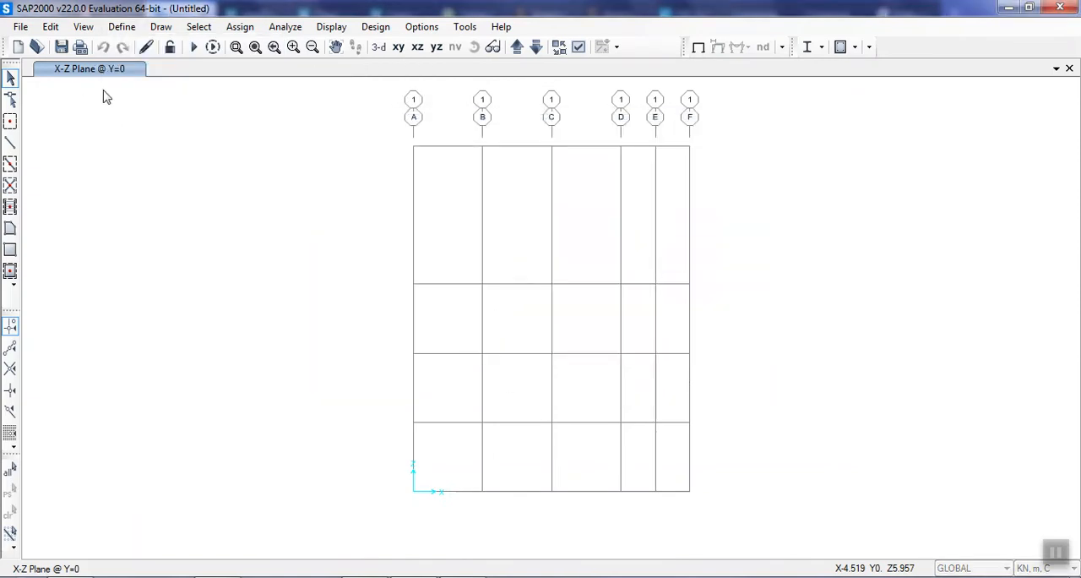
Try to add a new material with the region User and the material type Other.
{"action": "left_click", "coordinate": [127, 28]}
{"action": "left_click", "coordinate": [154, 48]}
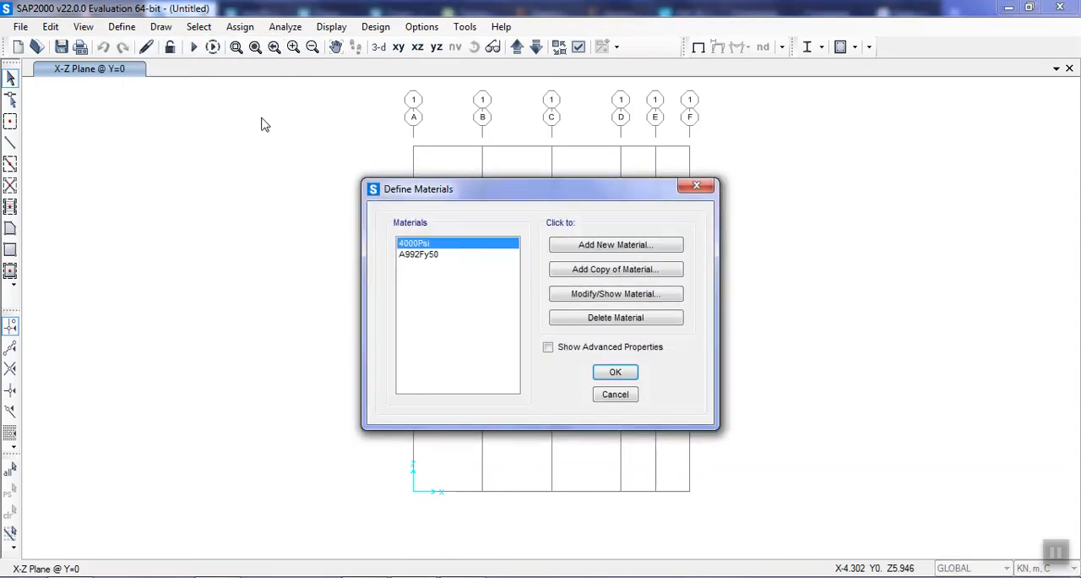
{"action": "left_click", "coordinate": [625, 244]}
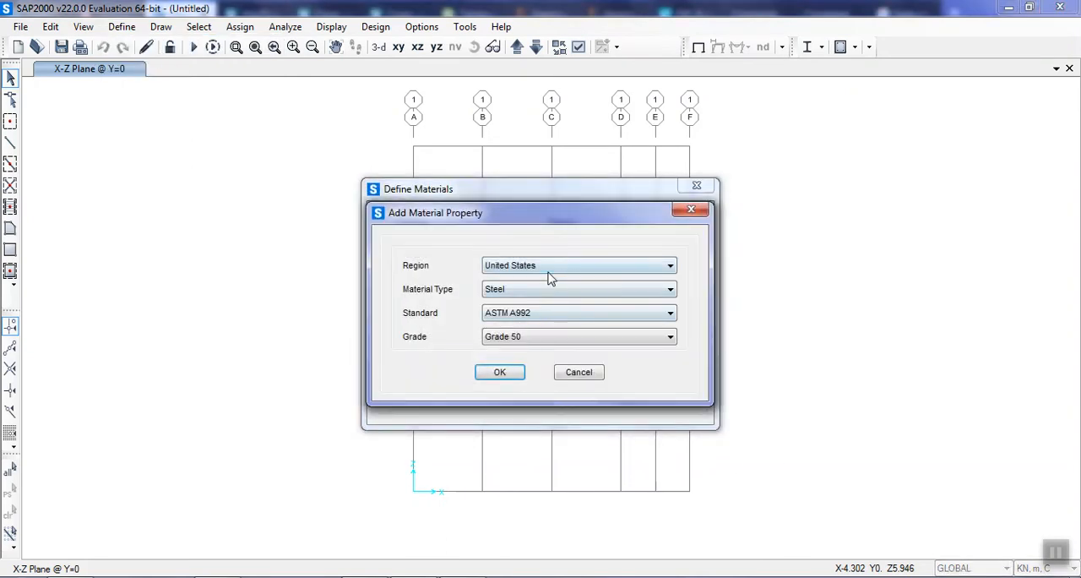
{"action": "left_click", "coordinate": [557, 315]}
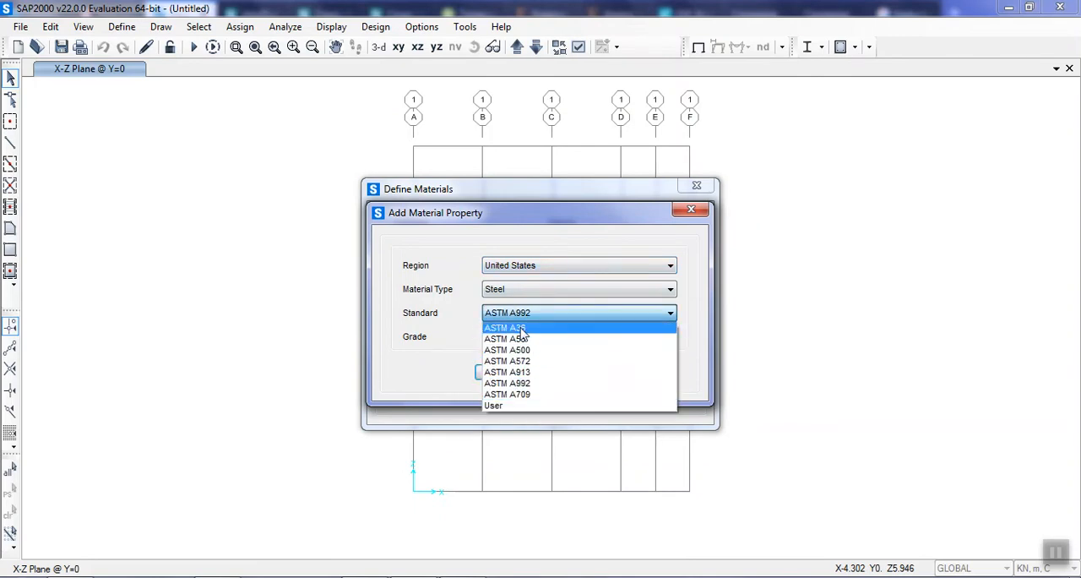
{"action": "left_click", "coordinate": [473, 266]}
{"action": "left_click", "coordinate": [564, 339]}
{"action": "left_click", "coordinate": [561, 337]}
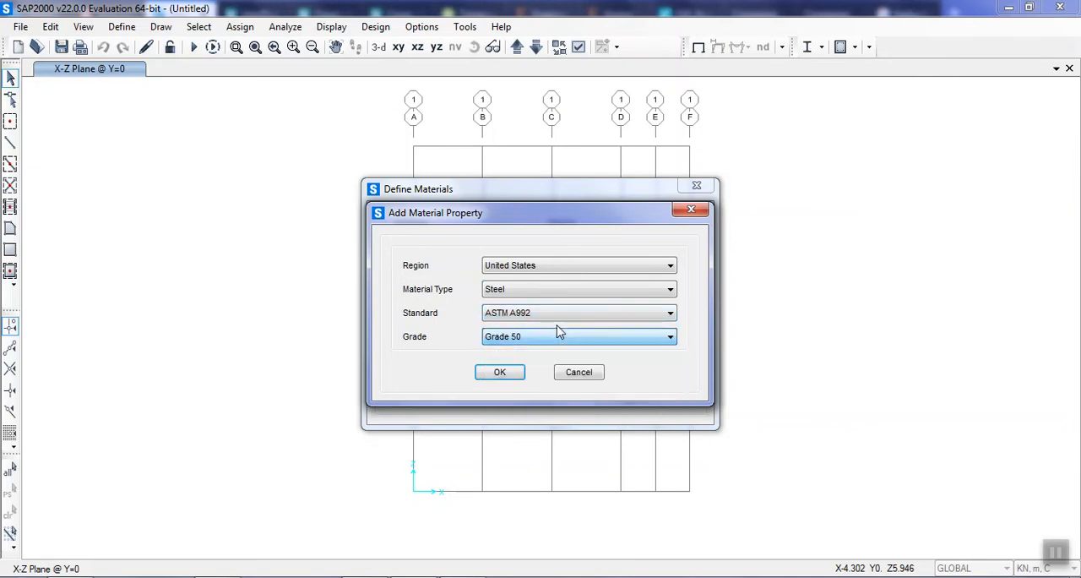
{"action": "left_click", "coordinate": [549, 267]}
{"action": "left_click", "coordinate": [539, 382]}
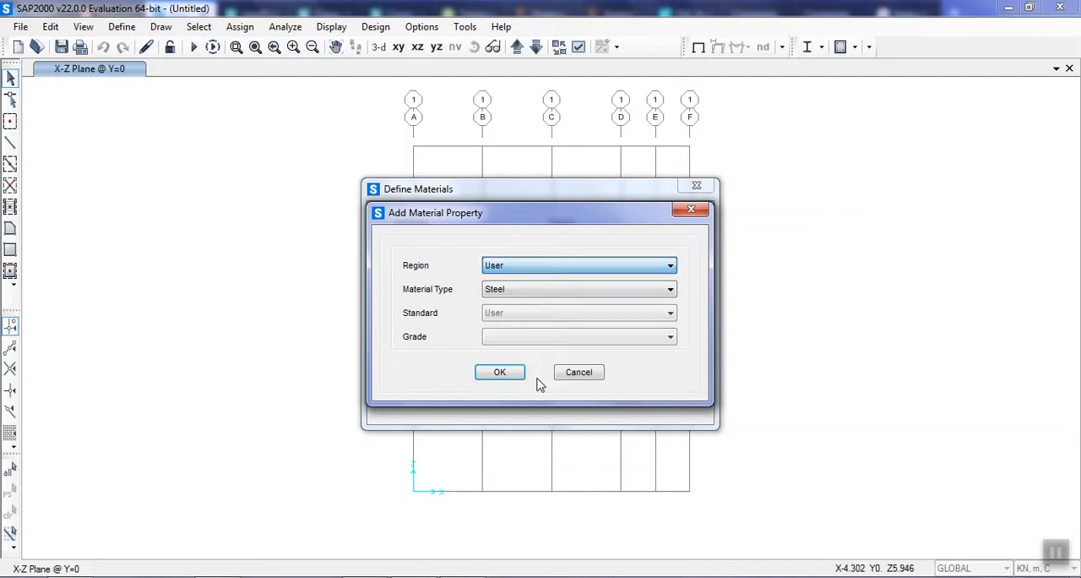
{"action": "left_click", "coordinate": [530, 289]}
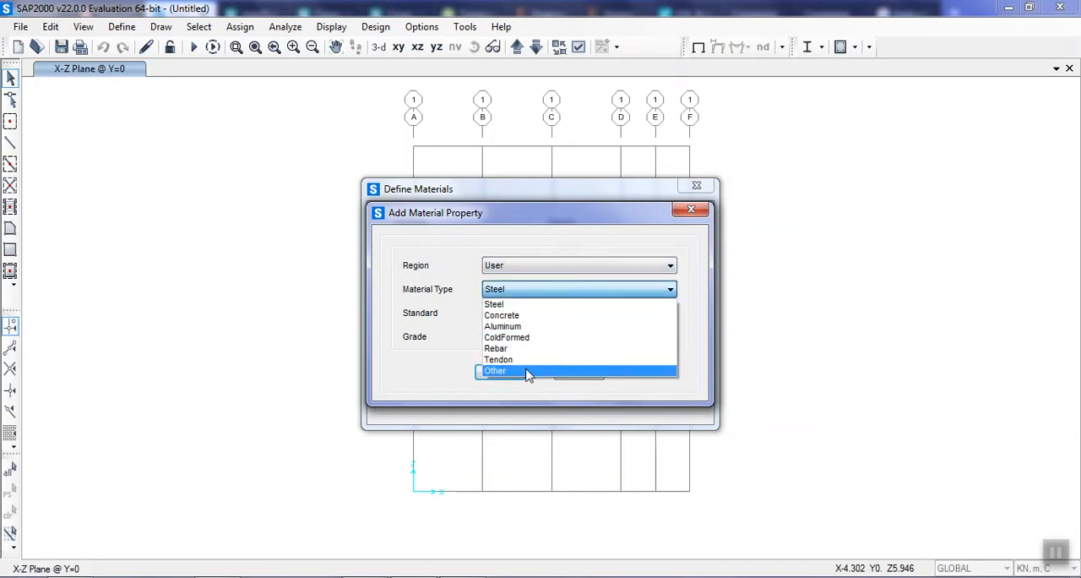
{"action": "left_click", "coordinate": [525, 371]}
{"action": "left_click", "coordinate": [490, 370]}
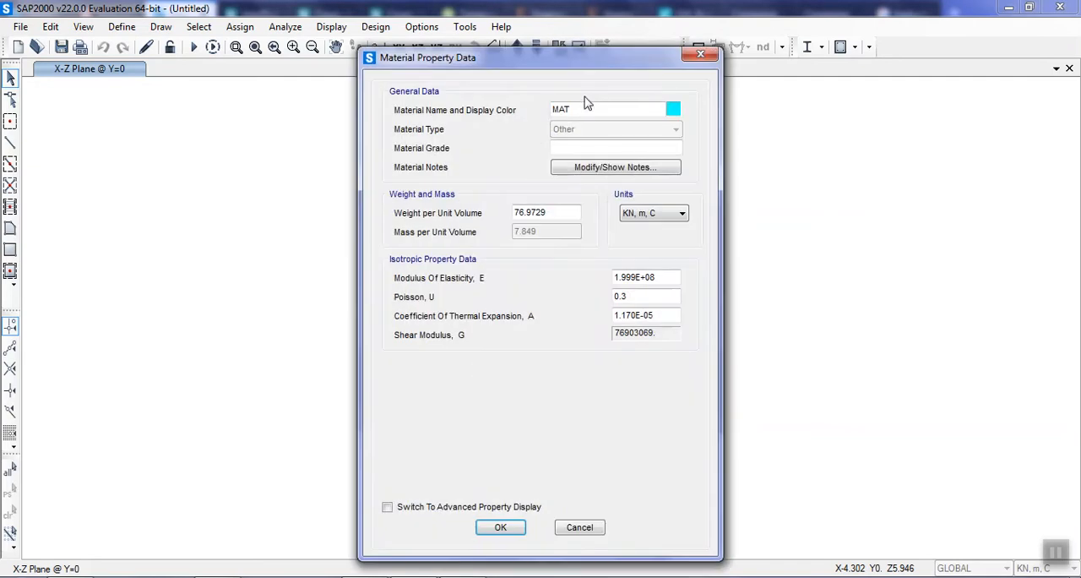
Try to define the new material with a modulus of elasticity of 2E+08 and a weight per unit volume of 0.
{"action": "left_click_drag", "start_coordinate": [636, 278], "coordinate": [615, 279]}
{"action": "type", "text": "2"}
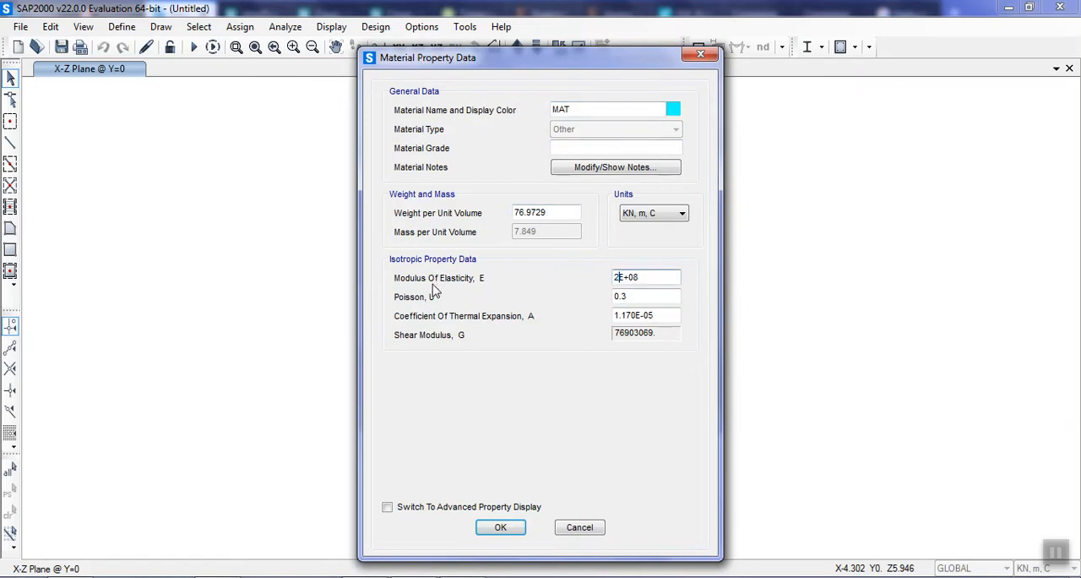
{"action": "left_click", "coordinate": [547, 212]}
{"action": "type", "text": "0"}
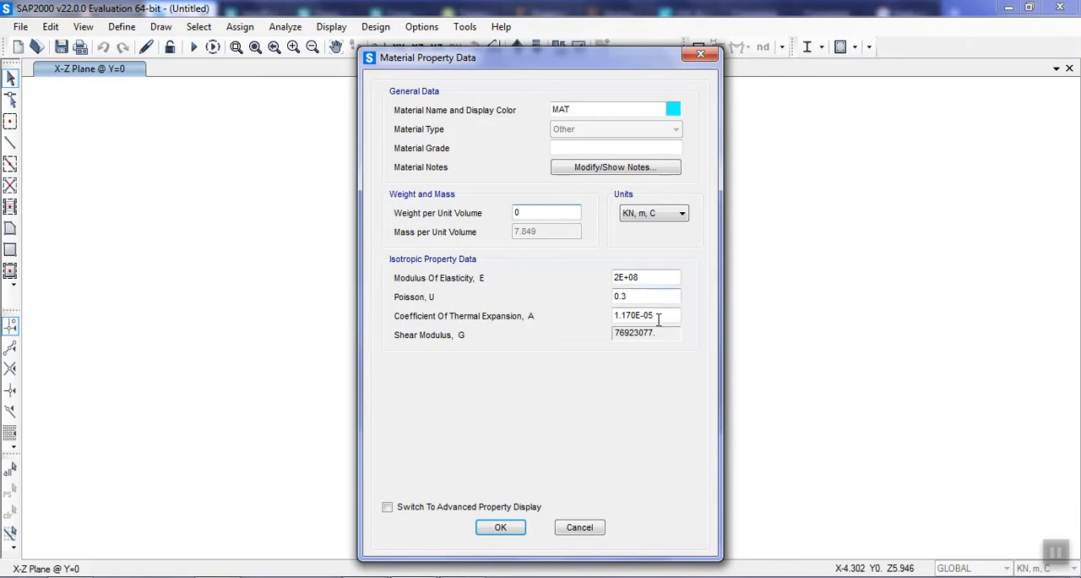
{"action": "left_click", "coordinate": [499, 527]}
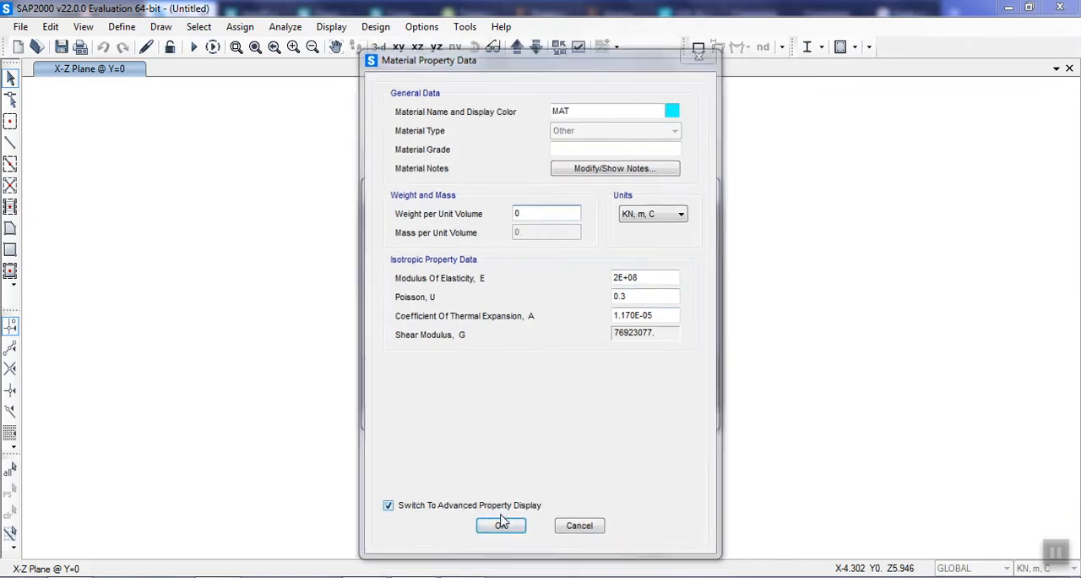
{"action": "left_click", "coordinate": [488, 433]}
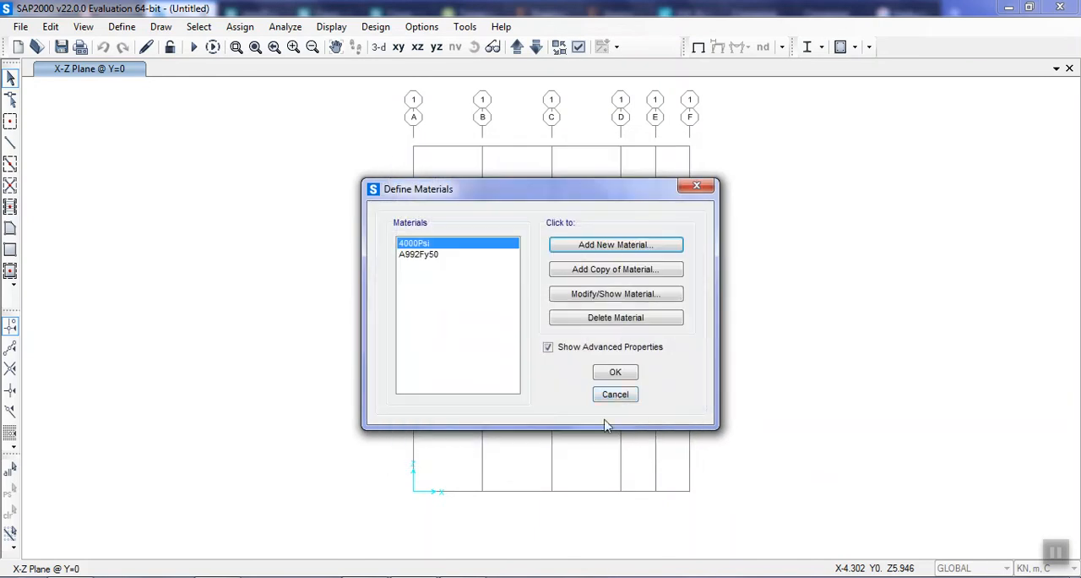
Accept the material definitions and start importing a steel I/Wide Flange frame section property.
{"action": "left_click", "coordinate": [615, 371]}
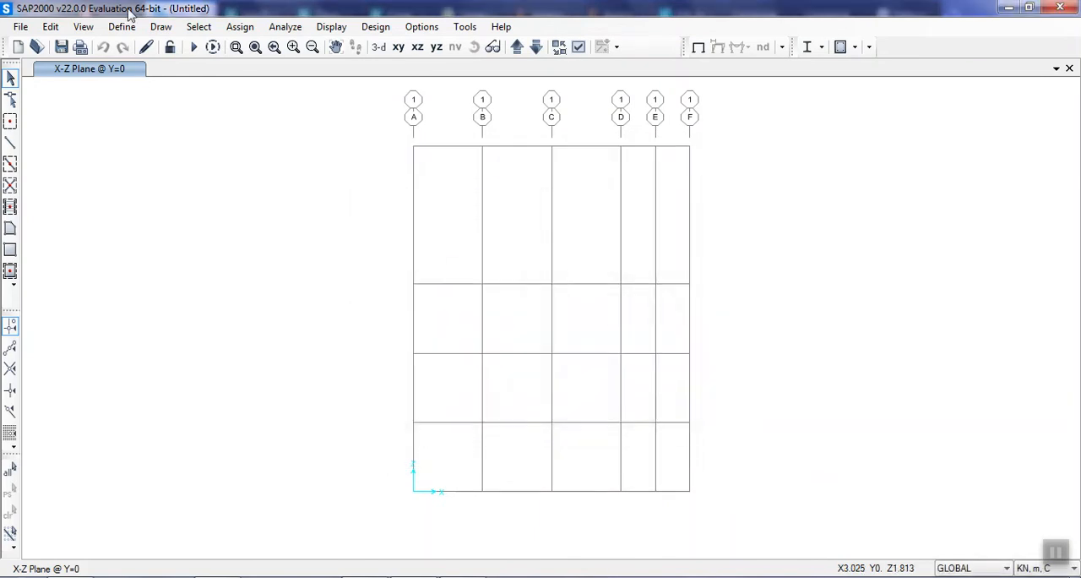
{"action": "left_click", "coordinate": [119, 28]}
{"action": "mouse_move", "coordinate": [157, 73]}
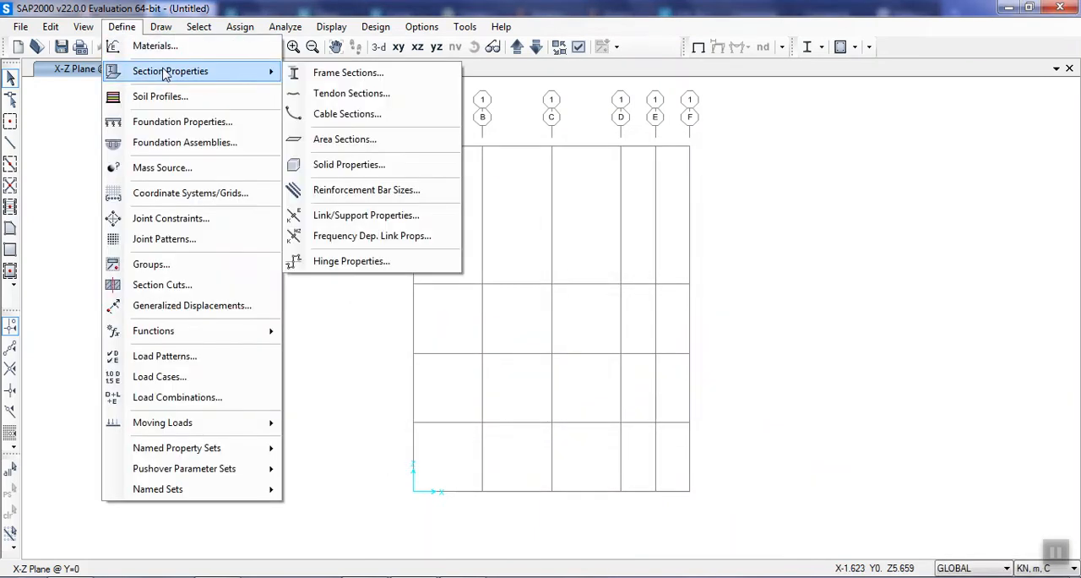
{"action": "left_click", "coordinate": [356, 75]}
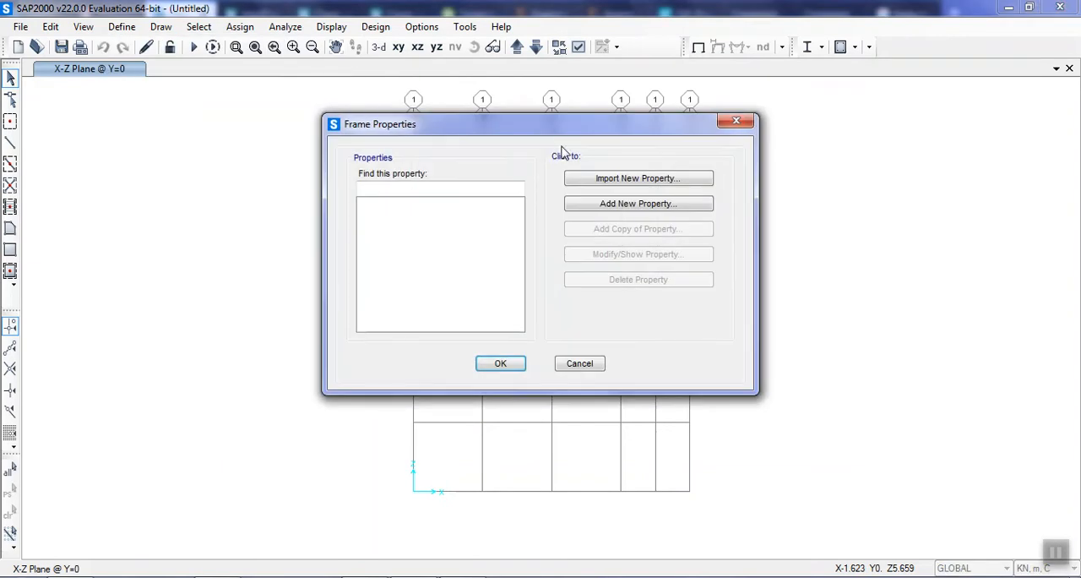
{"action": "left_click", "coordinate": [601, 188]}
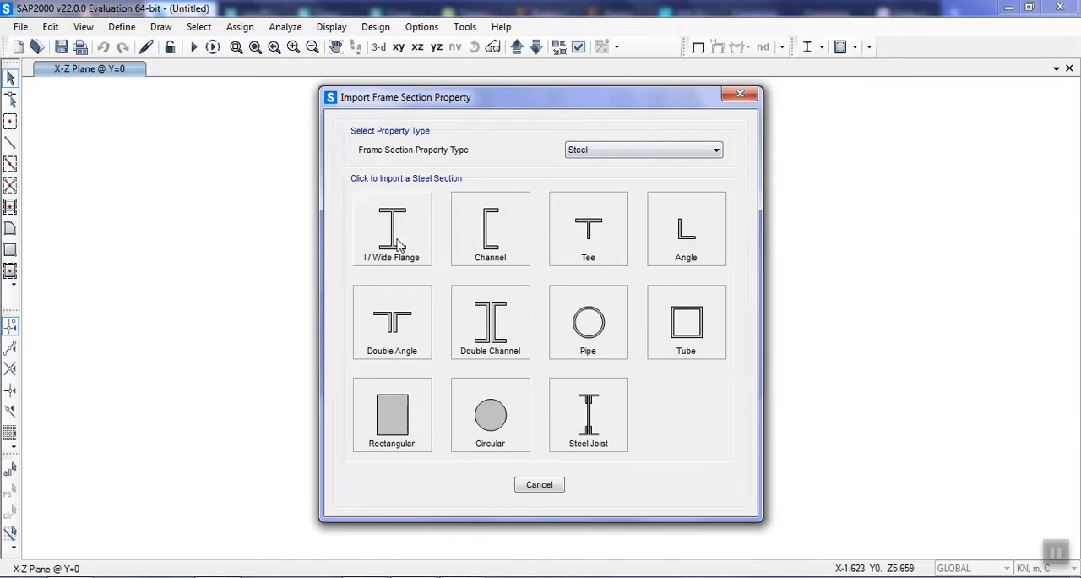
{"action": "left_click", "coordinate": [398, 244]}
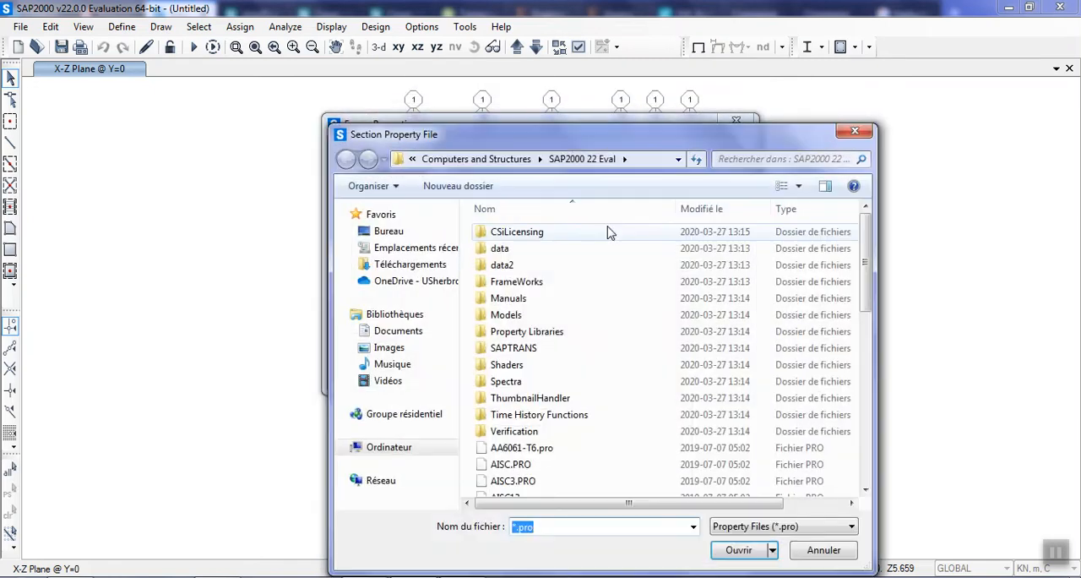
Load the section property file CISC10.pro from the SAP2000 22 Eval folder.
{"action": "left_click", "coordinate": [571, 360]}
{"action": "scroll", "coordinate": [572, 362], "scroll_direction": "down", "scroll_amount": 4}
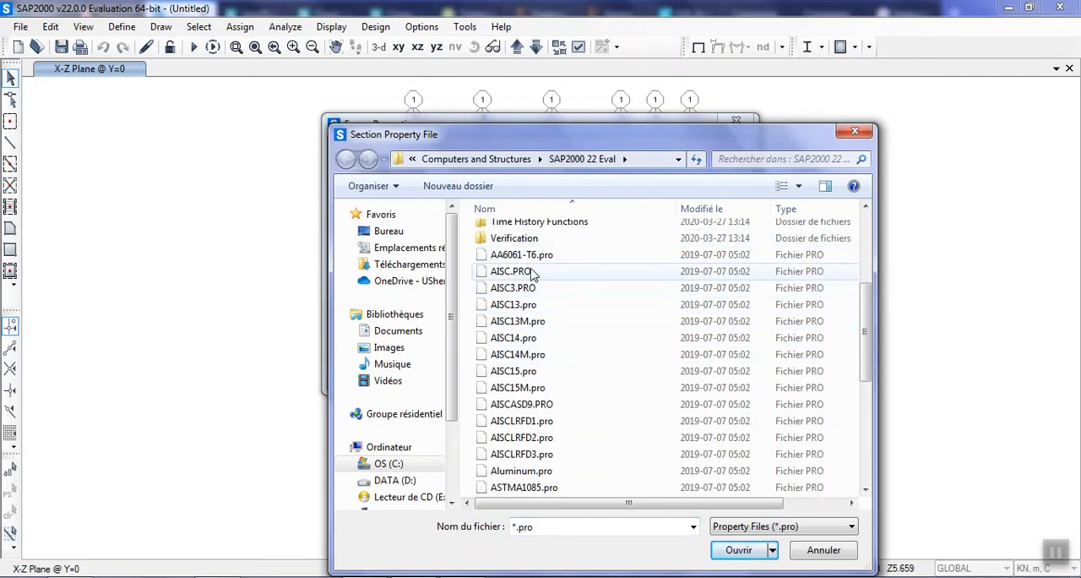
{"action": "scroll", "coordinate": [569, 274], "scroll_direction": "down", "scroll_amount": 2}
{"action": "scroll", "coordinate": [568, 321], "scroll_direction": "down", "scroll_amount": 1}
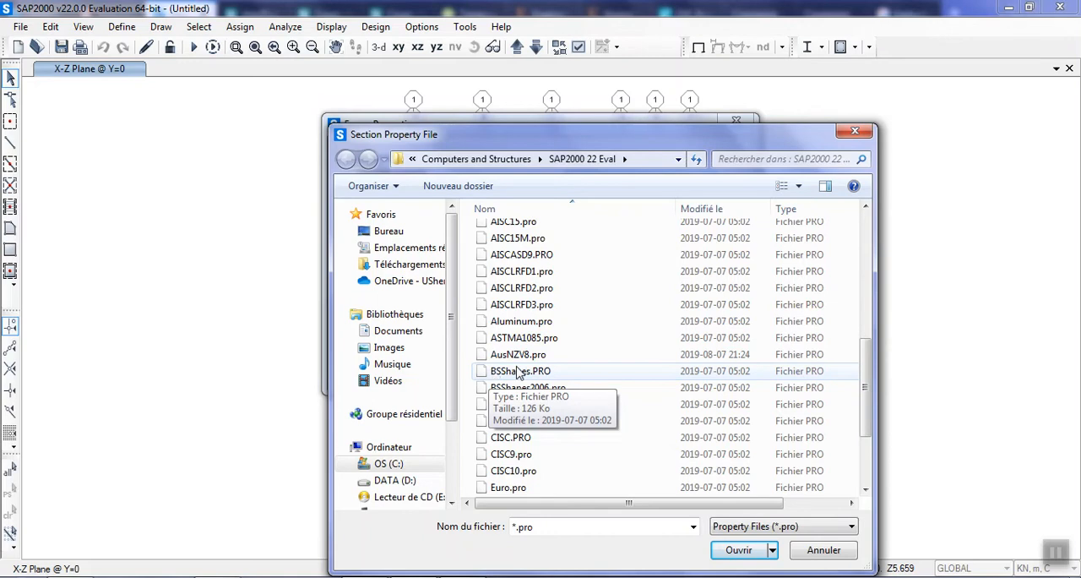
{"action": "scroll", "coordinate": [541, 374], "scroll_direction": "down", "scroll_amount": 1}
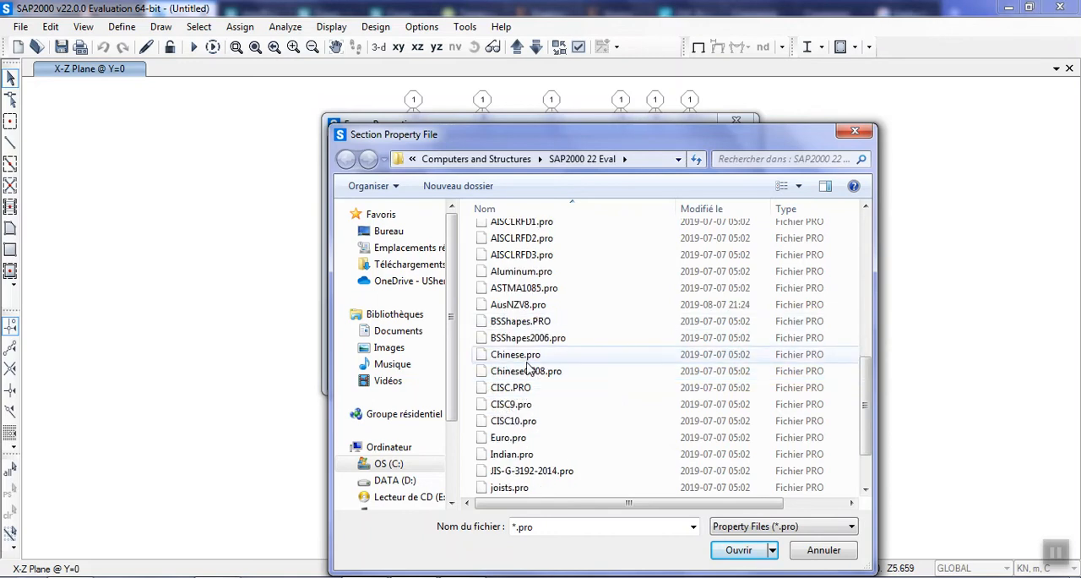
{"action": "scroll", "coordinate": [542, 397], "scroll_direction": "down", "scroll_amount": 1}
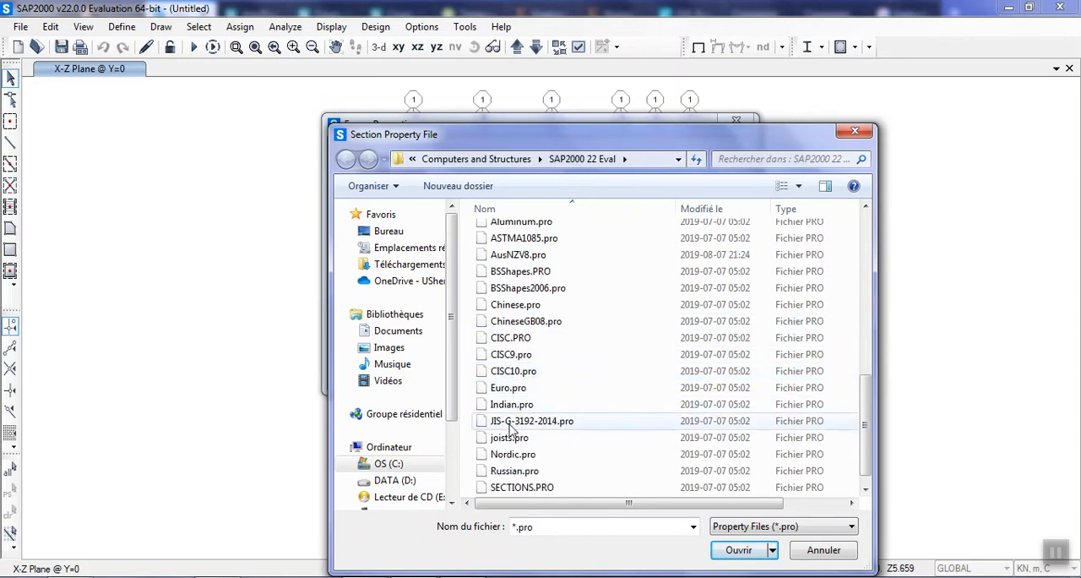
{"action": "scroll", "coordinate": [528, 414], "scroll_direction": "down", "scroll_amount": 1}
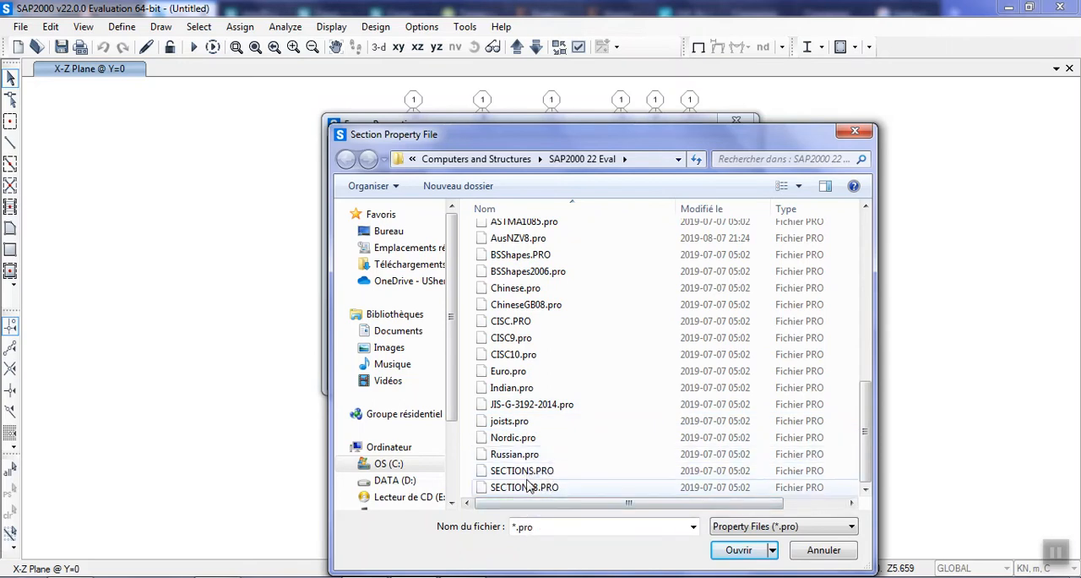
{"action": "left_click", "coordinate": [530, 358]}
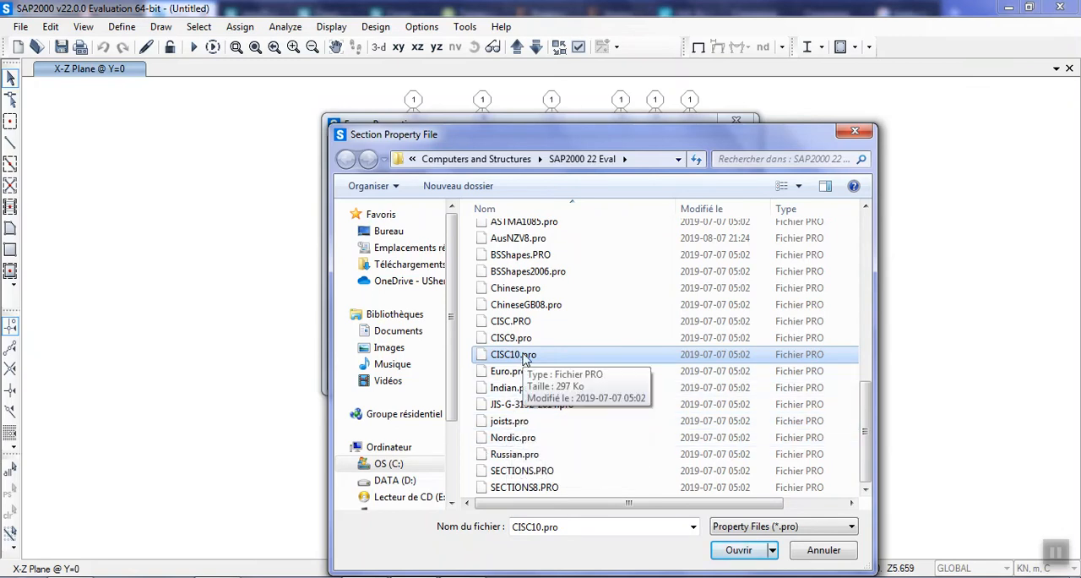
{"action": "double_click", "coordinate": [526, 360]}
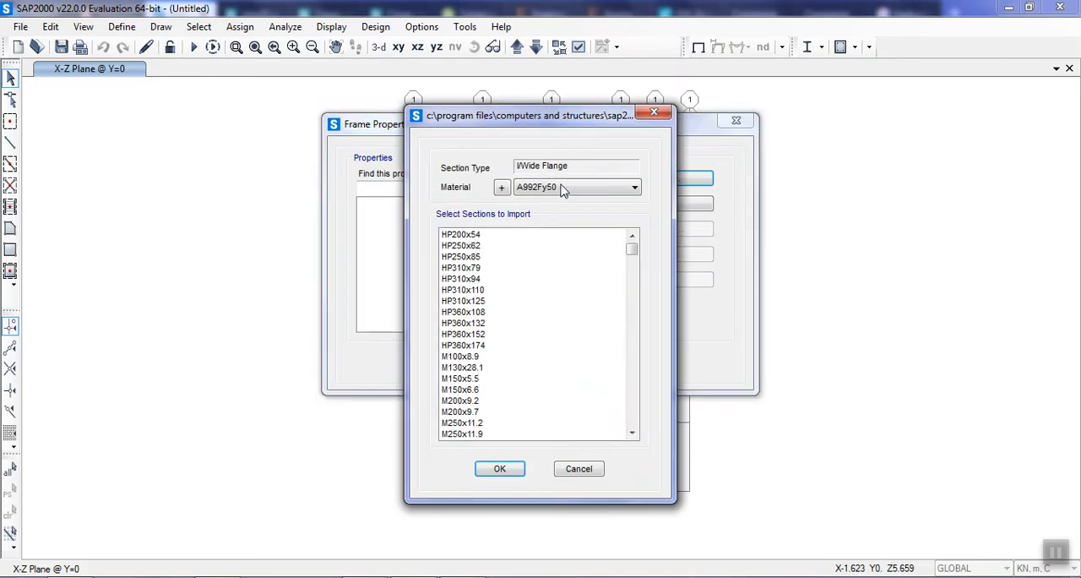
Set the material to MAT and import the W200x100 section.
{"action": "left_click", "coordinate": [571, 186]}
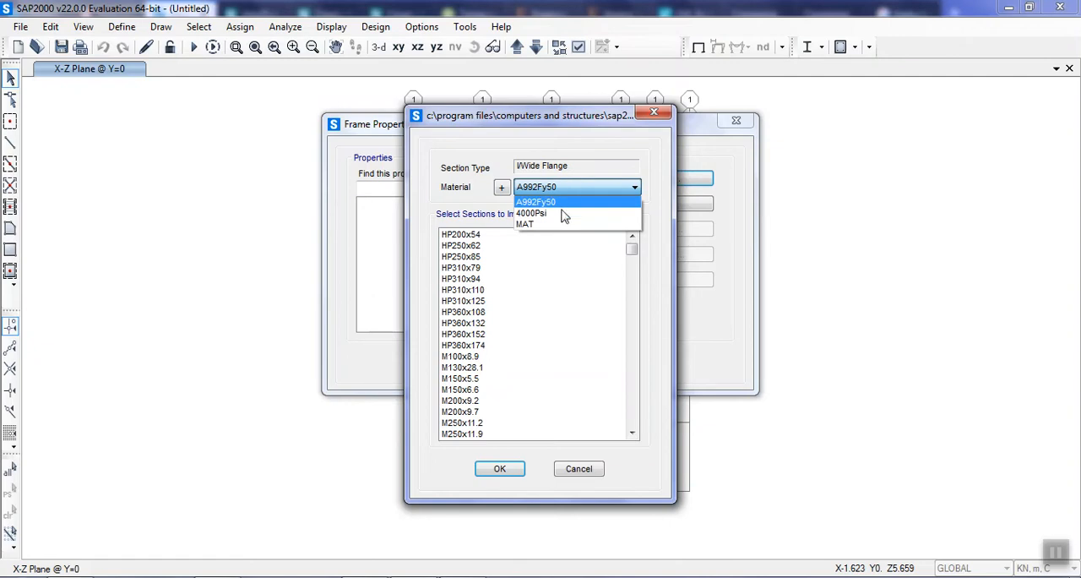
{"action": "left_click", "coordinate": [569, 224]}
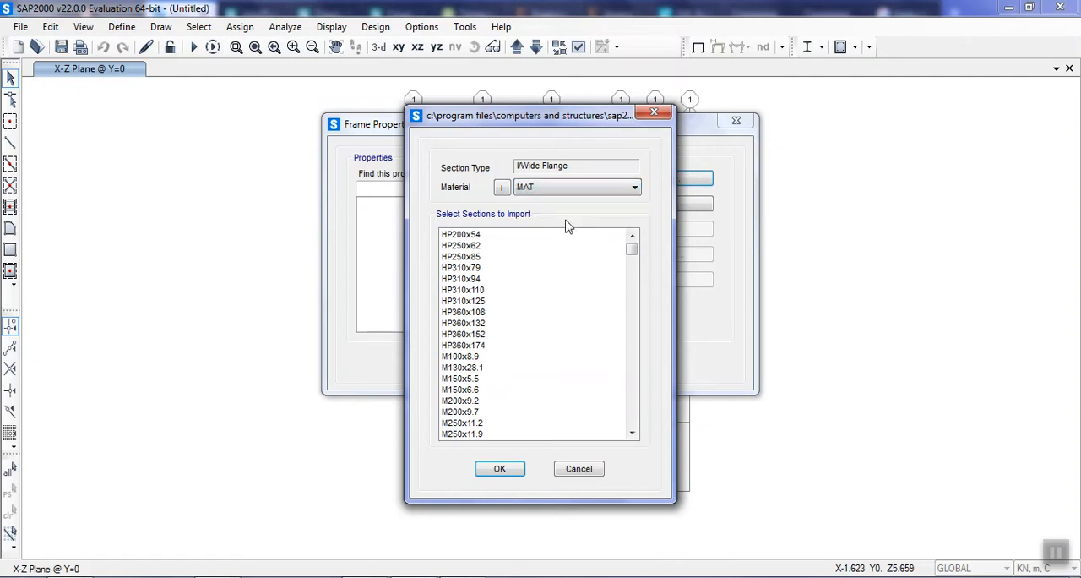
{"action": "left_click", "coordinate": [482, 245]}
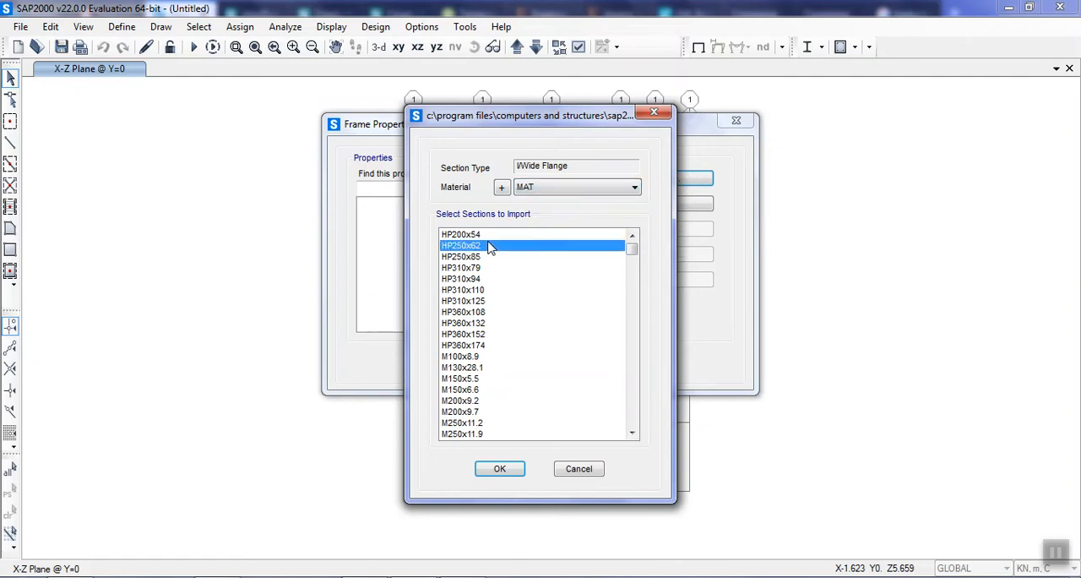
{"action": "scroll", "coordinate": [480, 254], "scroll_direction": "down", "scroll_amount": 6}
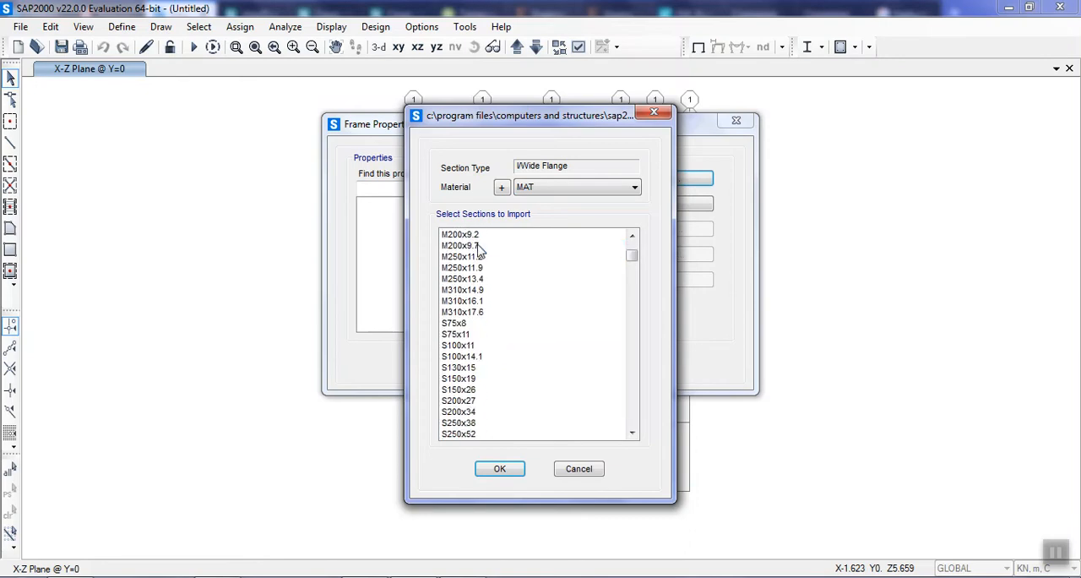
{"action": "scroll", "coordinate": [470, 289], "scroll_direction": "down", "scroll_amount": 15}
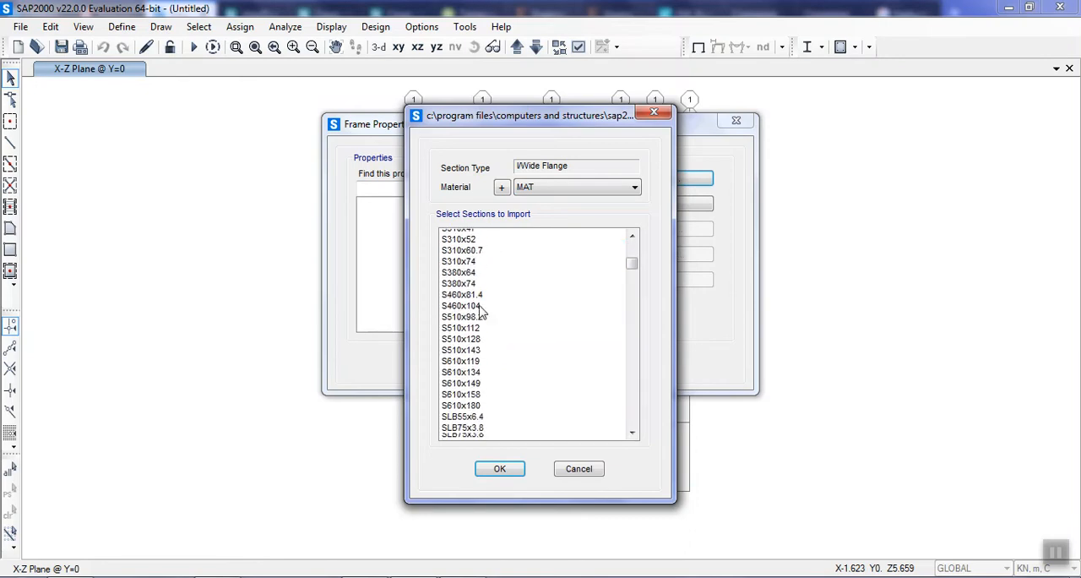
{"action": "scroll", "coordinate": [487, 309], "scroll_direction": "down", "scroll_amount": 1}
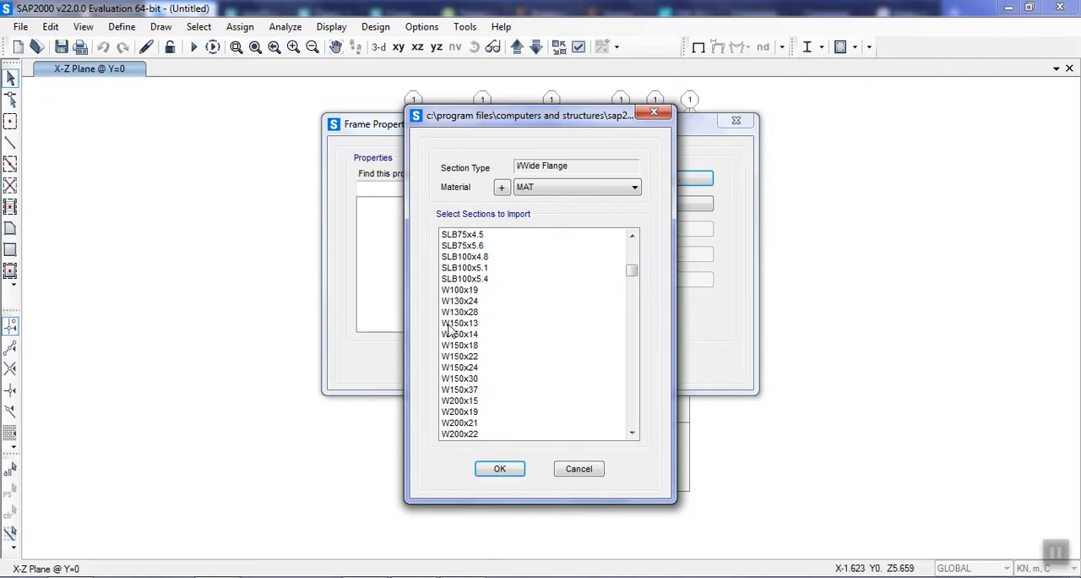
{"action": "left_click", "coordinate": [498, 333]}
{"action": "scroll", "coordinate": [500, 338], "scroll_direction": "down", "scroll_amount": 3}
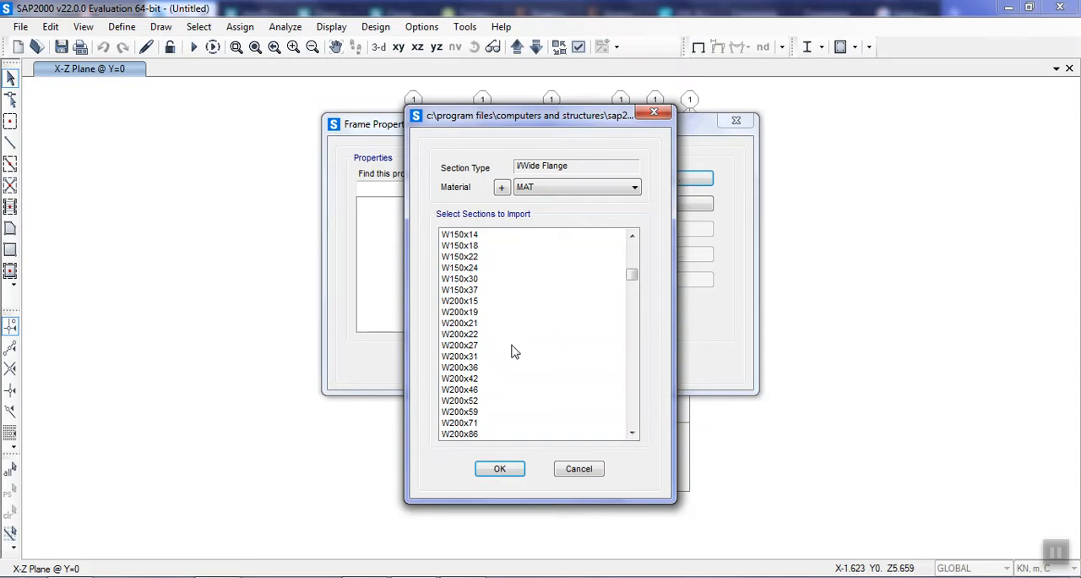
{"action": "left_click", "coordinate": [511, 258]}
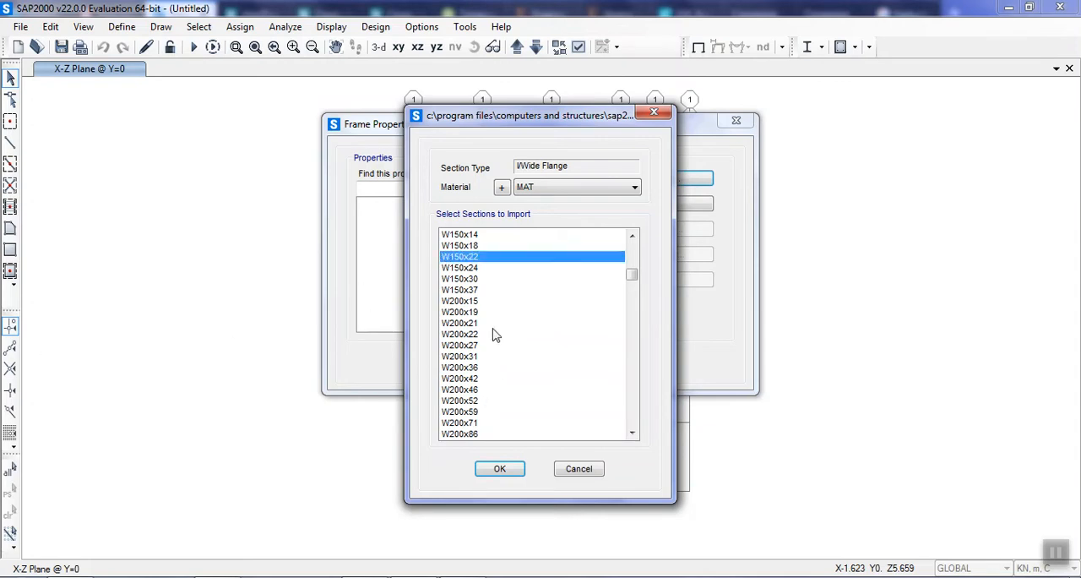
{"action": "left_click", "coordinate": [479, 269]}
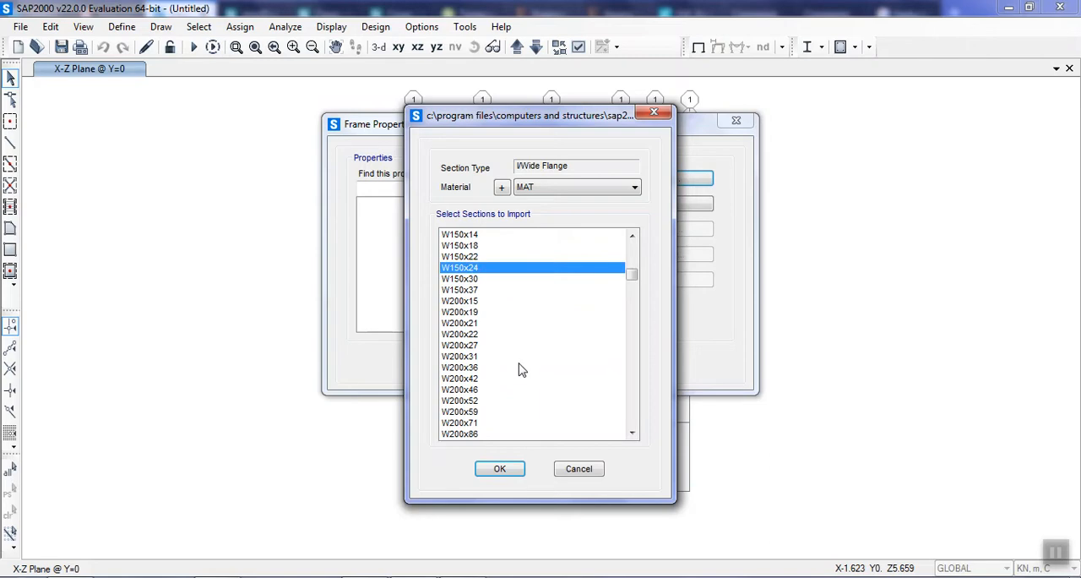
{"action": "left_click", "coordinate": [485, 390]}
{"action": "scroll", "coordinate": [485, 391], "scroll_direction": "down", "scroll_amount": 1}
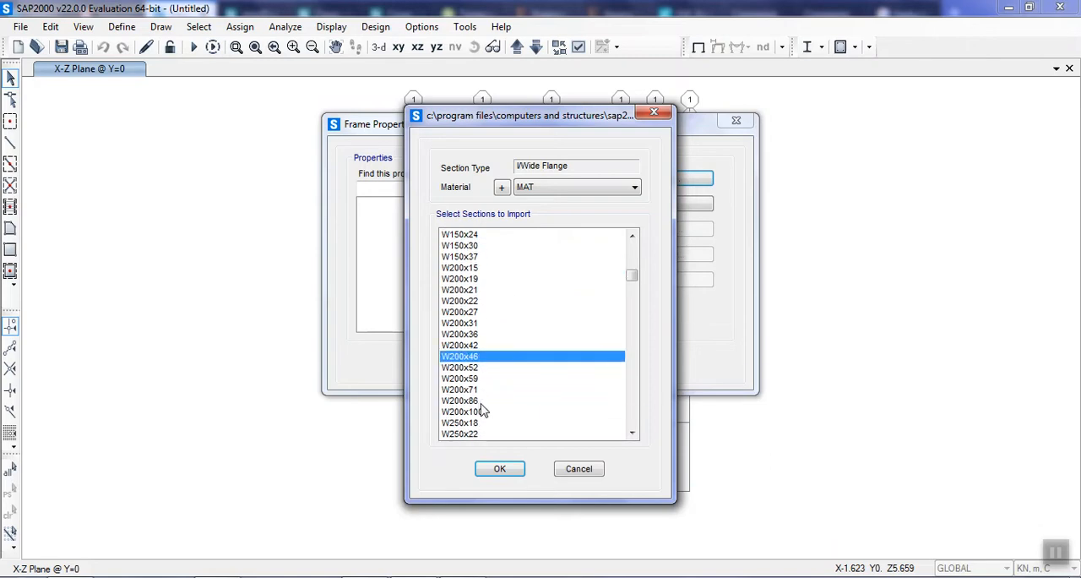
{"action": "scroll", "coordinate": [483, 408], "scroll_direction": "down", "scroll_amount": 1}
{"action": "left_click", "coordinate": [484, 380]}
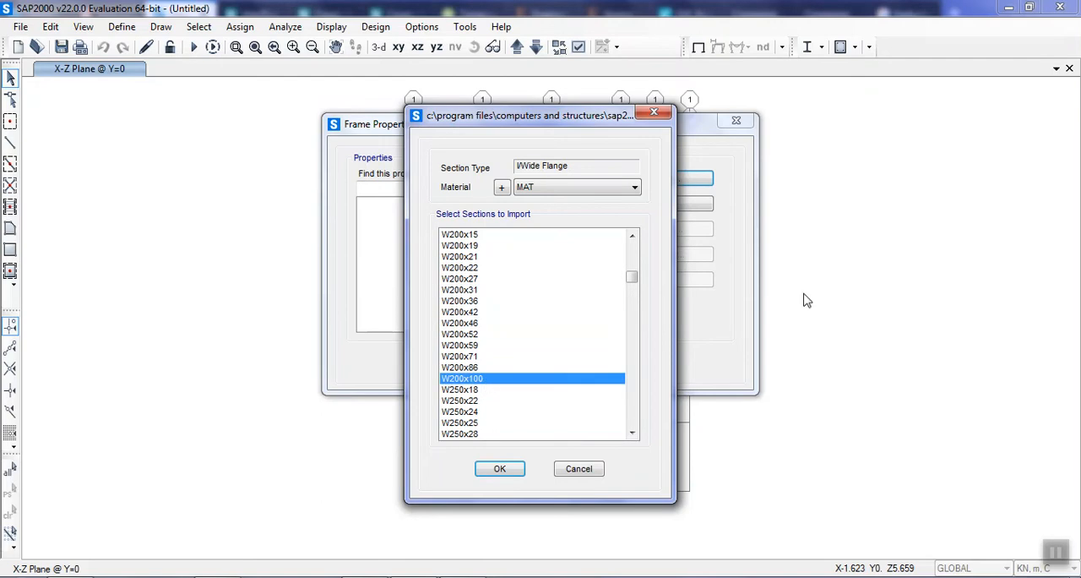
{"action": "left_click", "coordinate": [499, 469]}
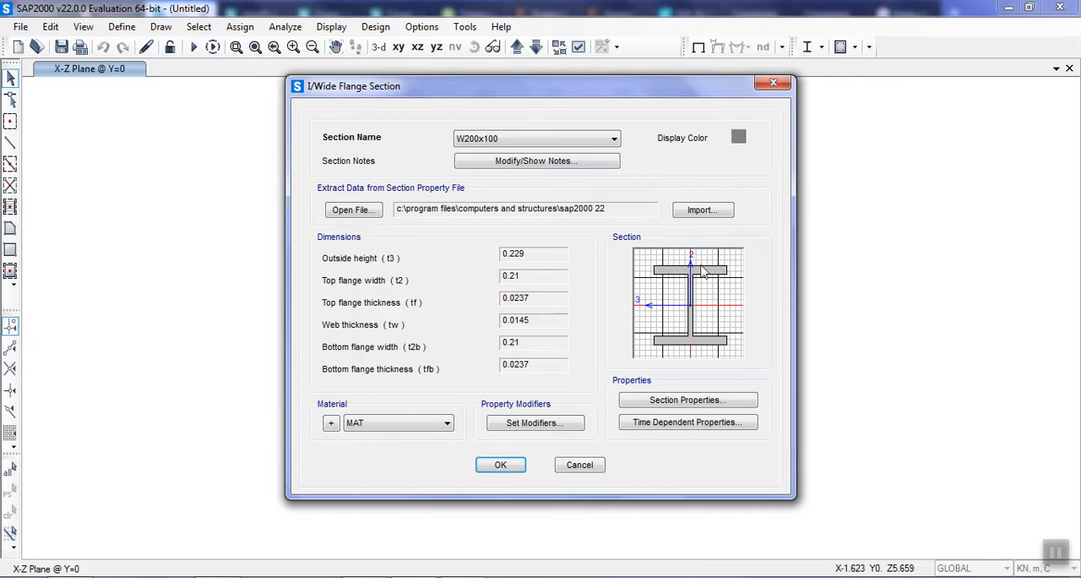
Examine the computed section properties of W200x100, and accept the section into the frame properties.
{"action": "left_click", "coordinate": [681, 400]}
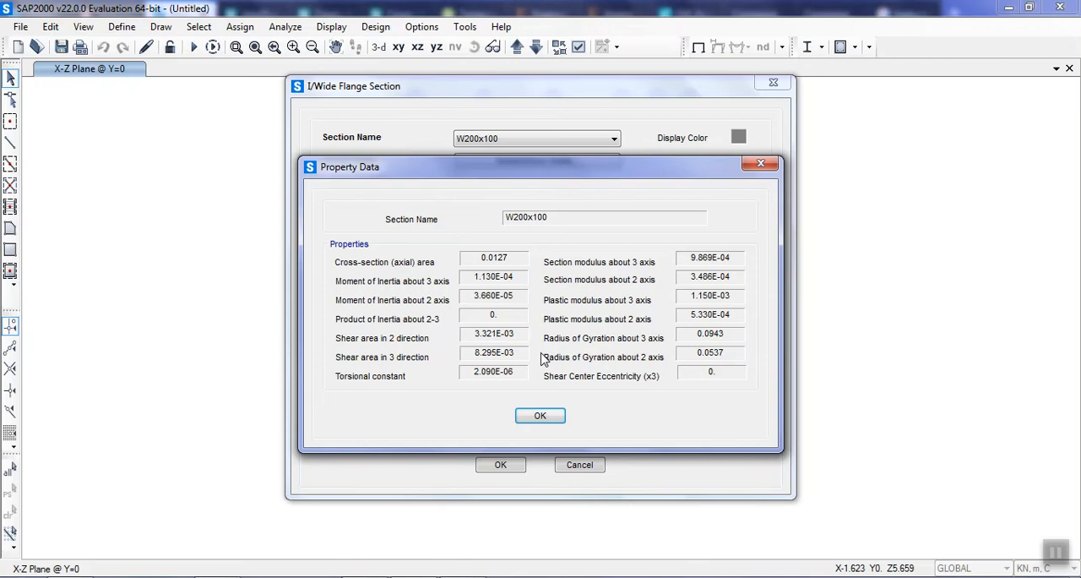
{"action": "left_click", "coordinate": [541, 415]}
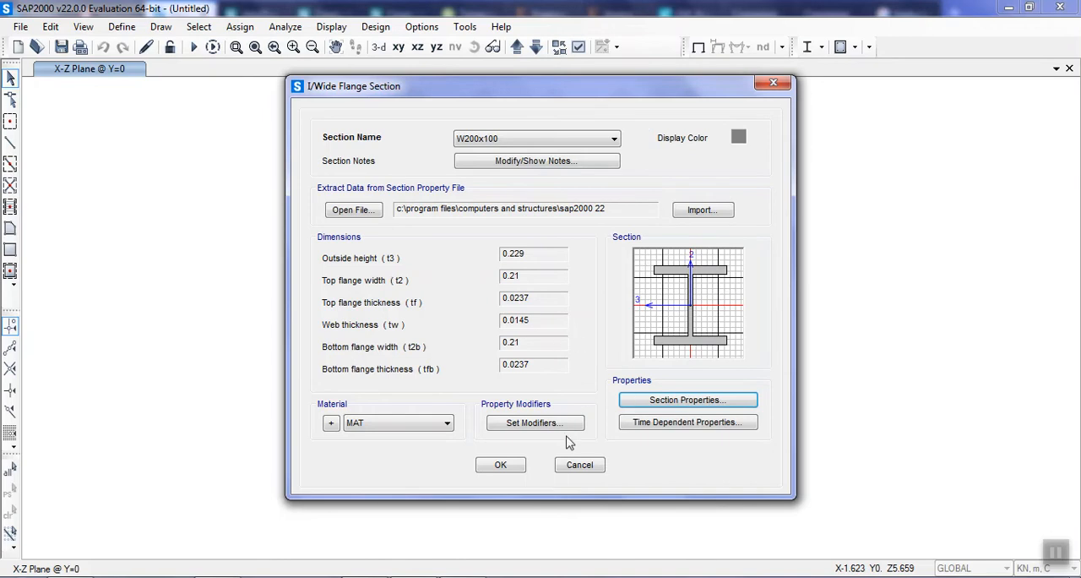
{"action": "left_click", "coordinate": [502, 471]}
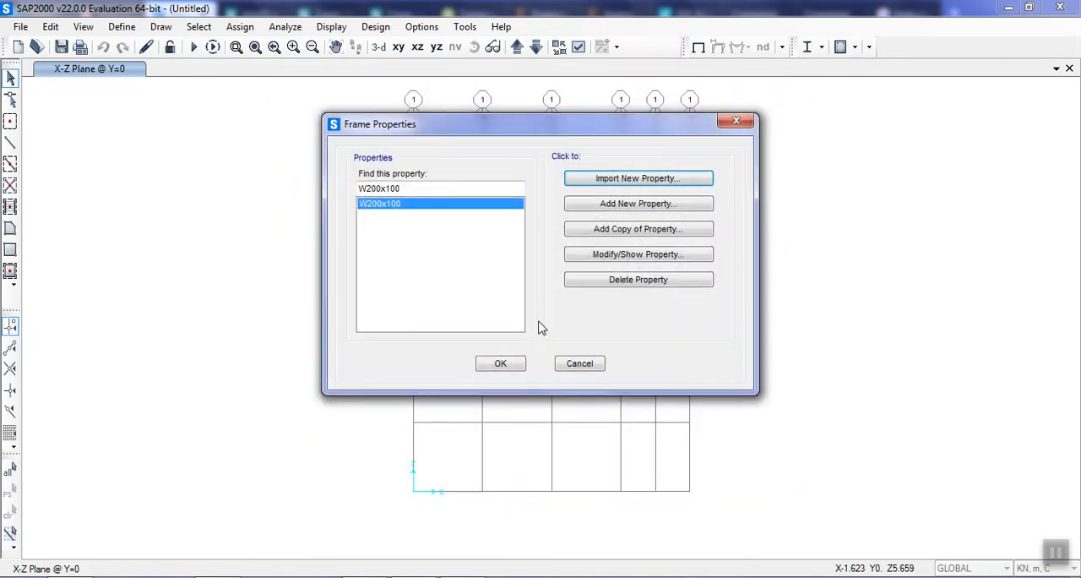
Start importing another steel I/Wide Flange frame section property.
{"action": "left_click", "coordinate": [413, 211]}
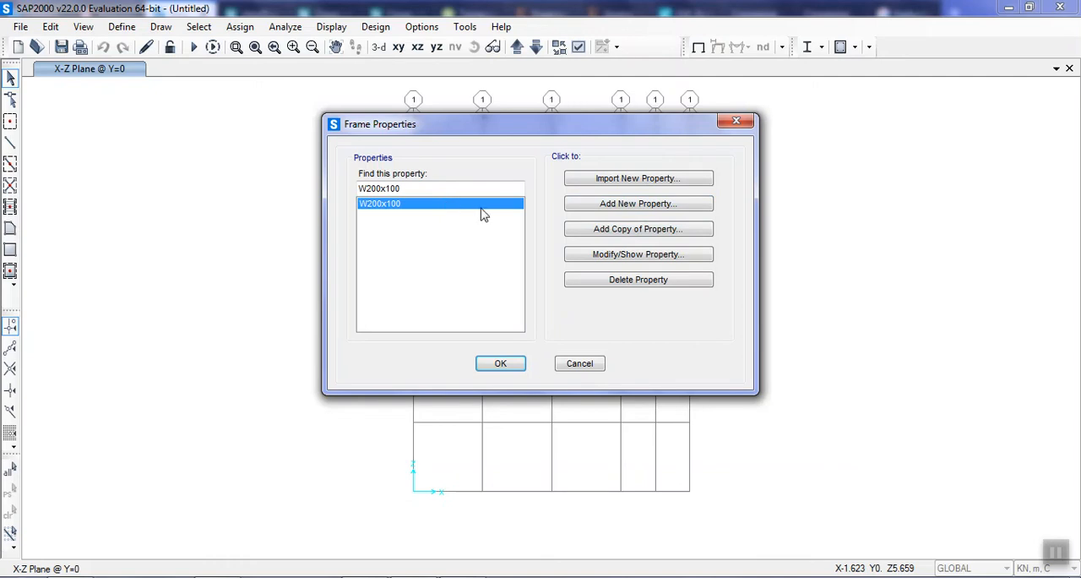
{"action": "left_click", "coordinate": [646, 180]}
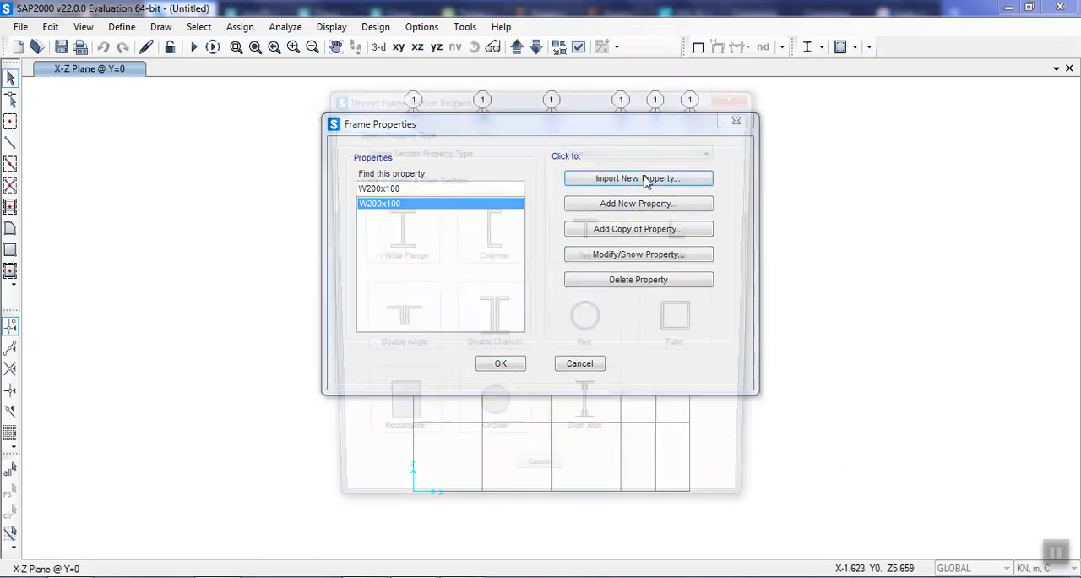
{"action": "left_click_drag", "start_coordinate": [514, 101], "coordinate": [689, 86]}
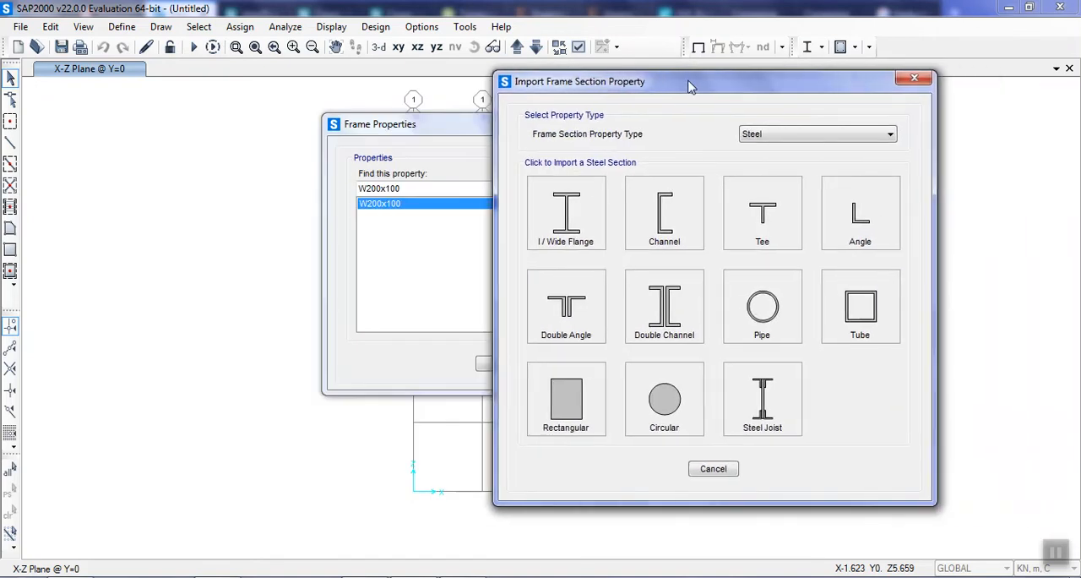
{"action": "left_click", "coordinate": [597, 210]}
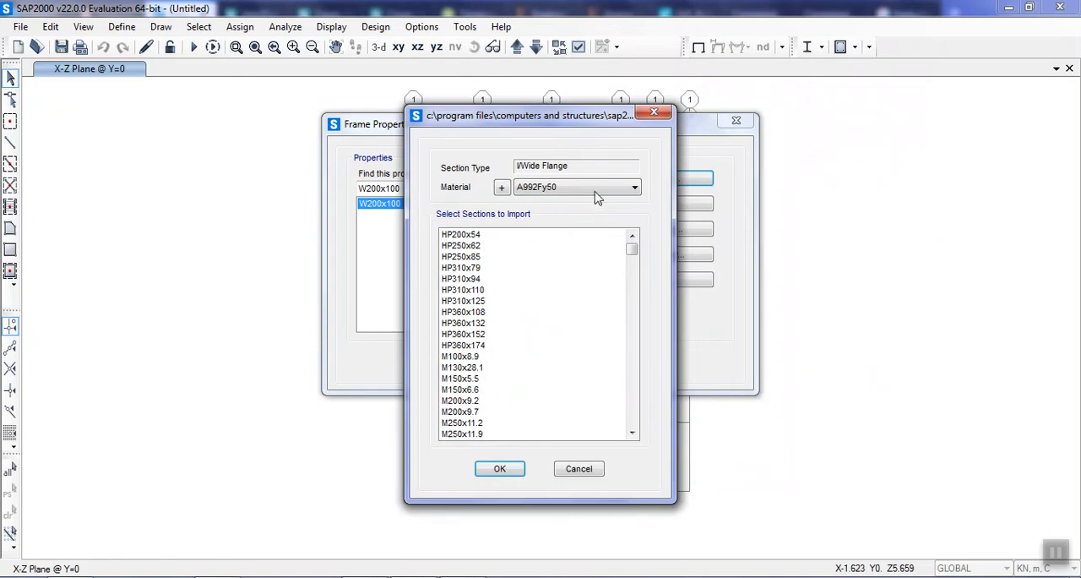
Set the material to MAT and import the W200x100 section a second time under a separate name.
{"action": "left_click", "coordinate": [597, 193]}
{"action": "left_click", "coordinate": [547, 229]}
{"action": "left_click", "coordinate": [524, 345]}
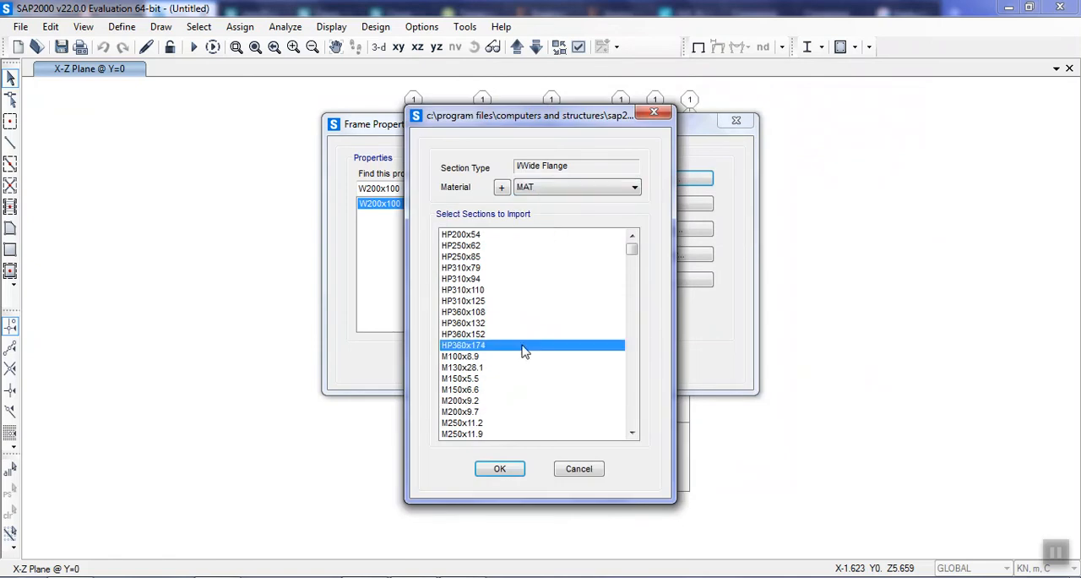
{"action": "scroll", "coordinate": [523, 355], "scroll_direction": "down", "scroll_amount": 20}
{"action": "scroll", "coordinate": [507, 364], "scroll_direction": "down", "scroll_amount": 6}
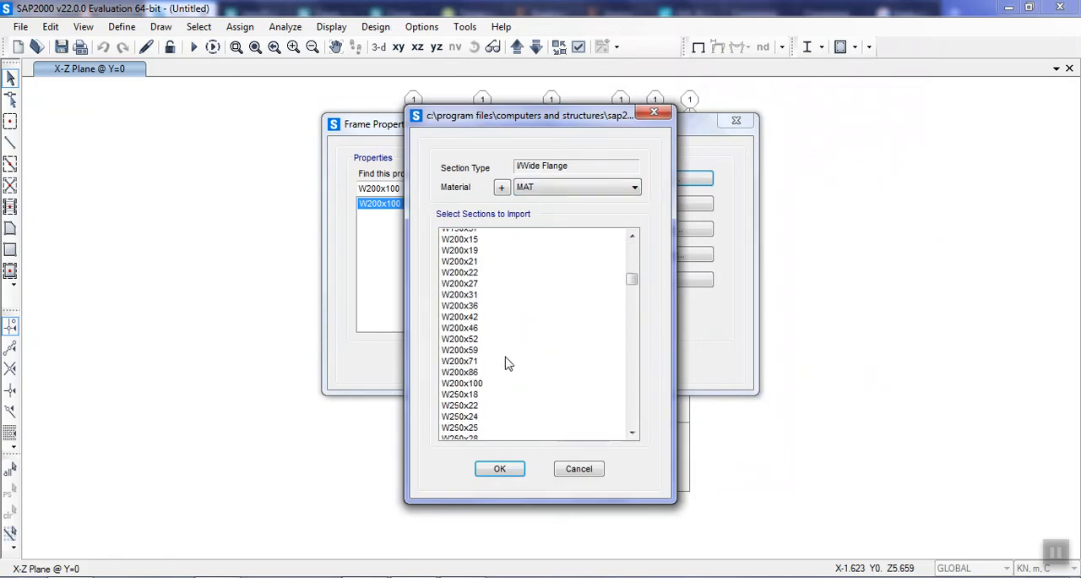
{"action": "scroll", "coordinate": [494, 332], "scroll_direction": "up", "scroll_amount": 1}
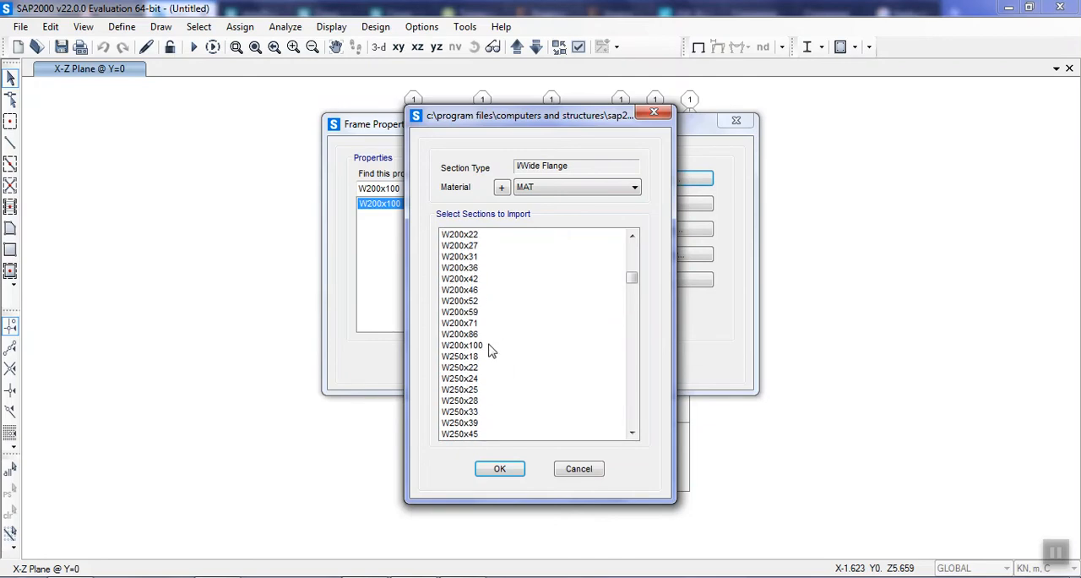
{"action": "left_click", "coordinate": [494, 346]}
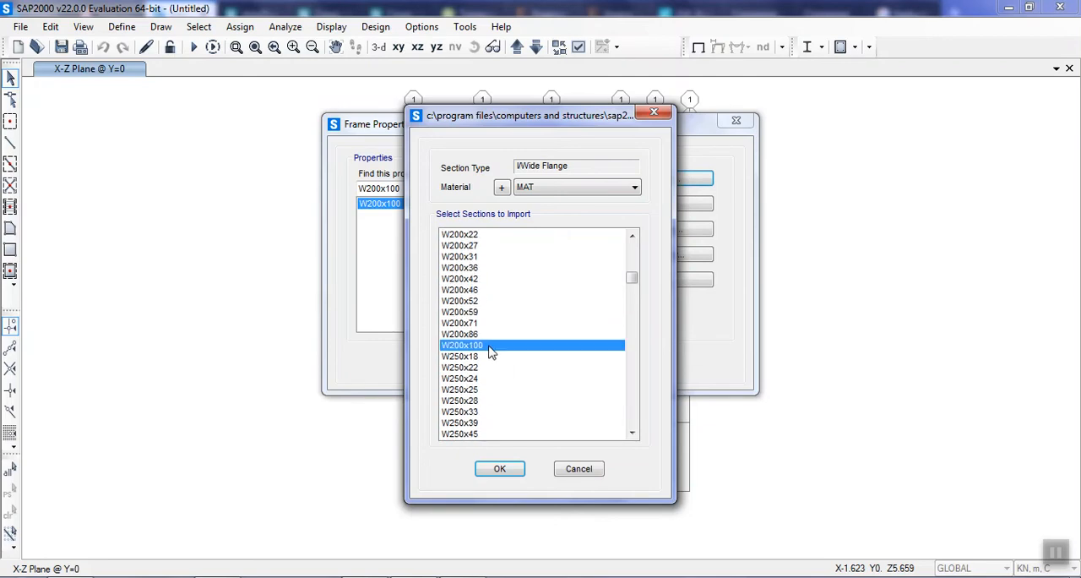
{"action": "left_click", "coordinate": [501, 470]}
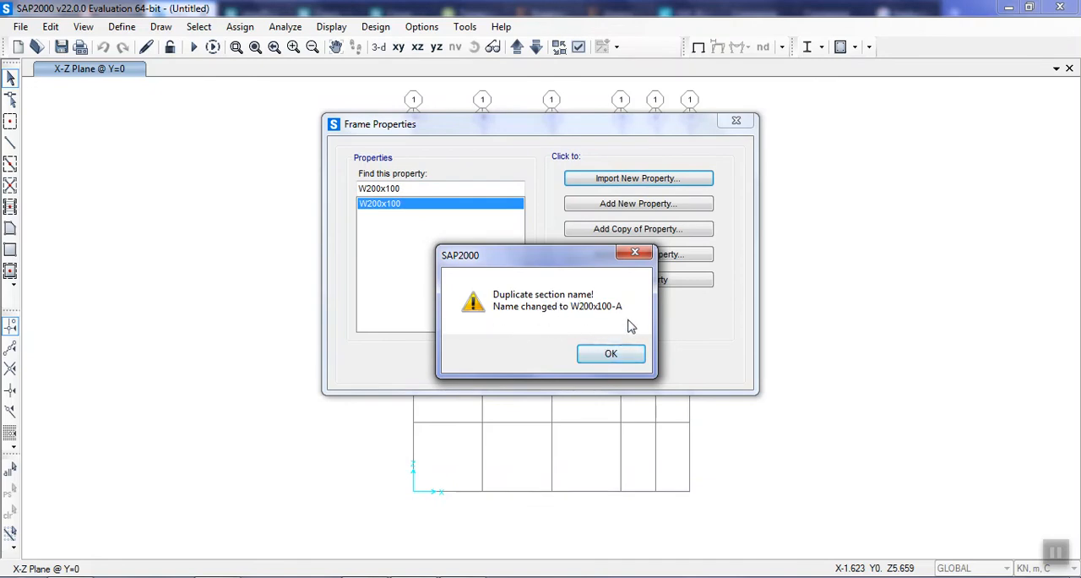
{"action": "left_click", "coordinate": [618, 355]}
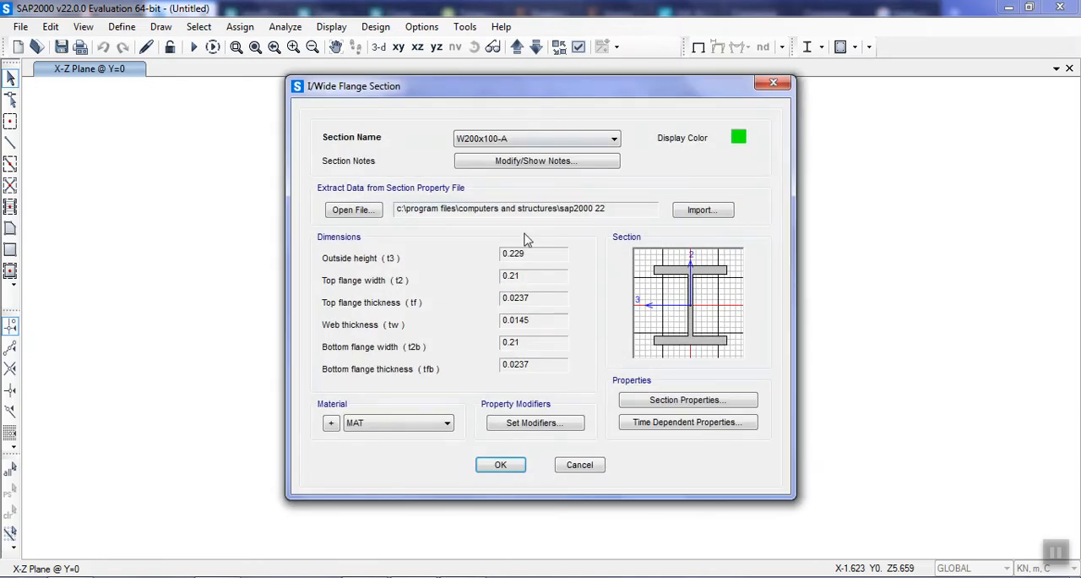
Set the duplicate section's shear area modifiers in the 2 and 3 directions to 0, and accept the section into the frame properties.
{"action": "left_click", "coordinate": [538, 430]}
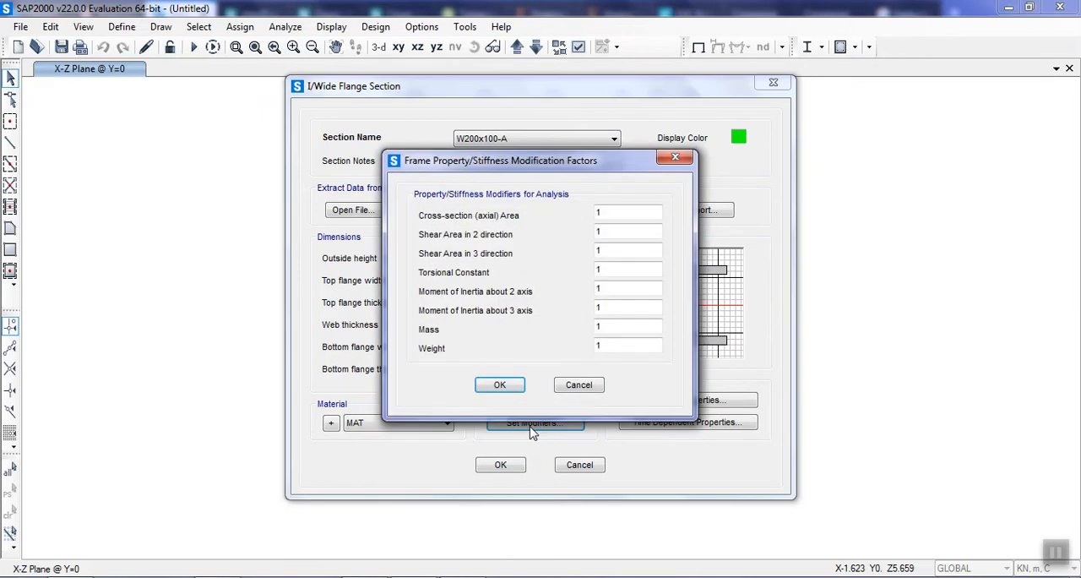
{"action": "left_click", "coordinate": [579, 387]}
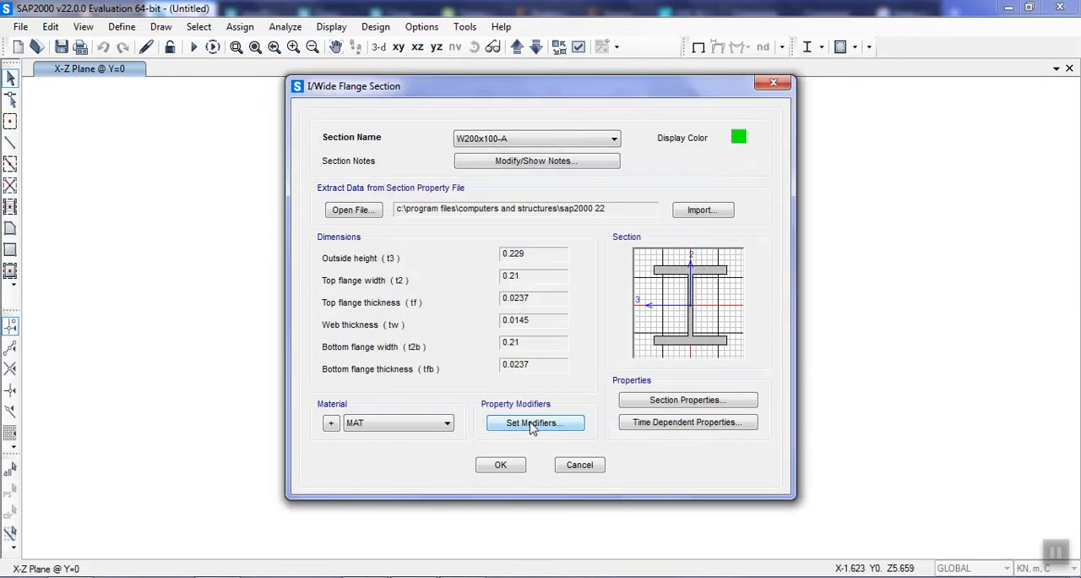
{"action": "left_click", "coordinate": [532, 427]}
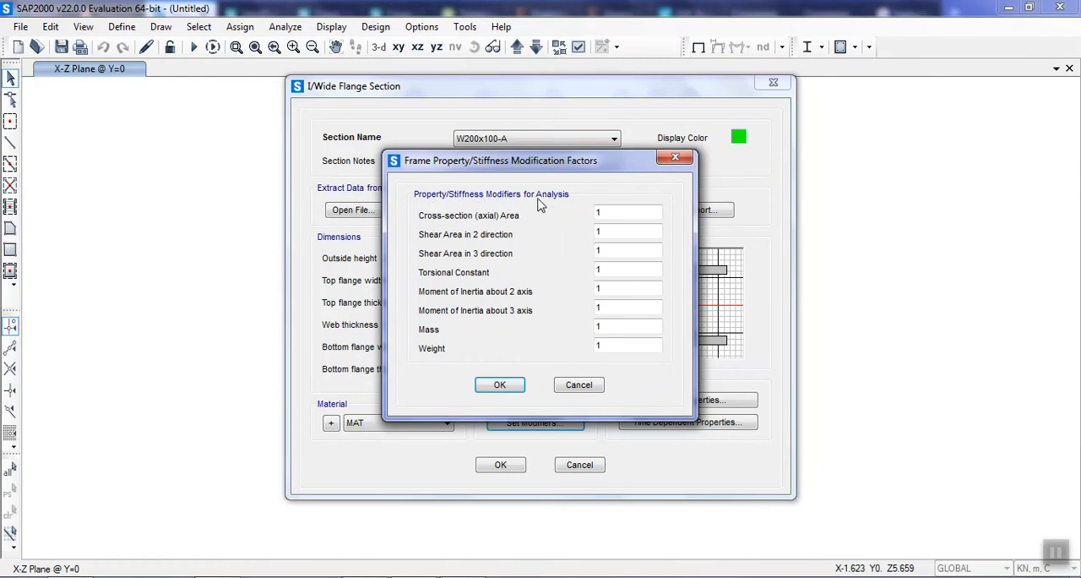
{"action": "double_click", "coordinate": [627, 232]}
{"action": "type", "text": "0"}
{"action": "double_click", "coordinate": [601, 252]}
{"action": "type", "text": "0"}
{"action": "left_click", "coordinate": [624, 233]}
{"action": "double_click", "coordinate": [608, 212]}
{"action": "left_click", "coordinate": [639, 310]}
{"action": "double_click", "coordinate": [617, 229]}
{"action": "double_click", "coordinate": [619, 250]}
{"action": "left_click", "coordinate": [507, 385]}
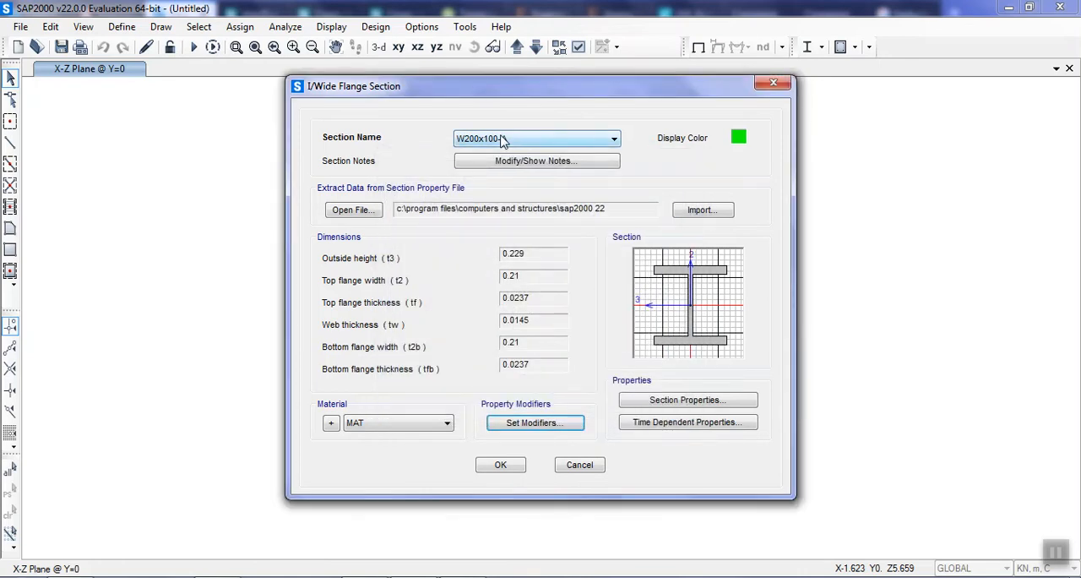
{"action": "left_click", "coordinate": [507, 467]}
{"action": "left_click", "coordinate": [501, 363]}
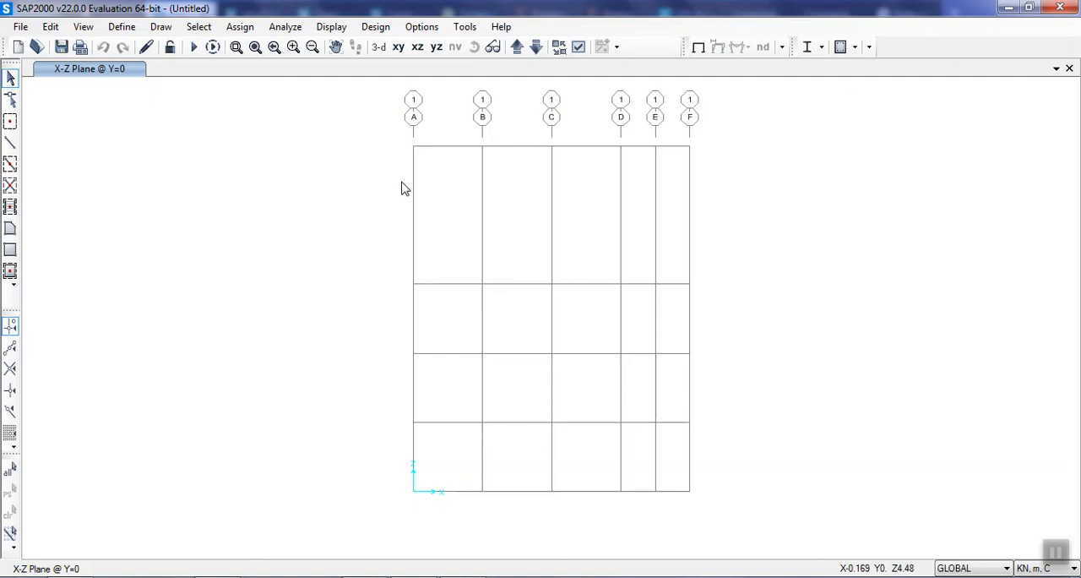
Review the definition of the original W200x100 section in the frame properties.
{"action": "left_click", "coordinate": [121, 27]}
{"action": "mouse_move", "coordinate": [271, 71]}
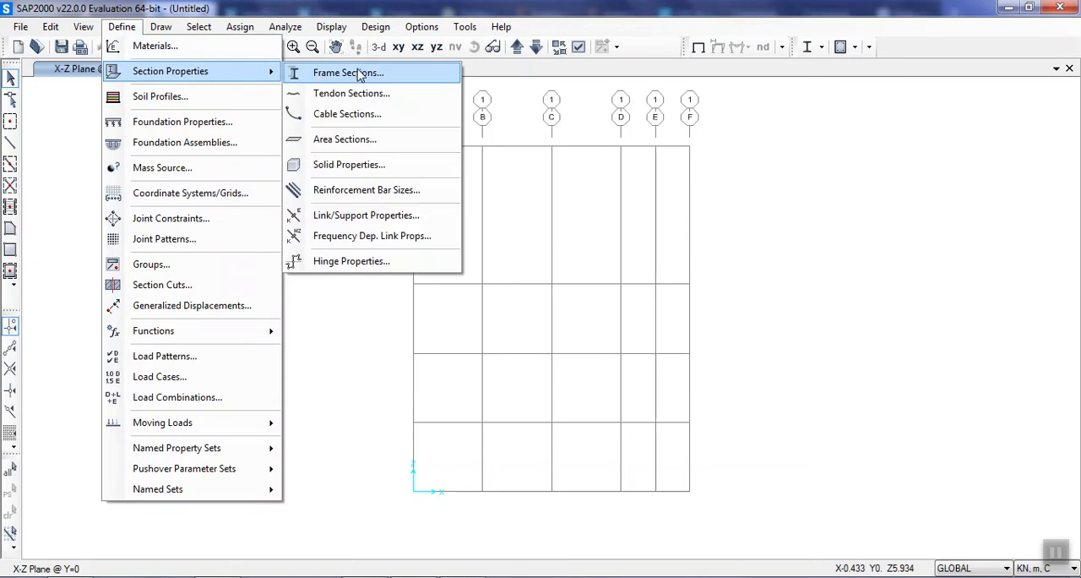
{"action": "left_click", "coordinate": [422, 76]}
{"action": "left_click", "coordinate": [435, 216]}
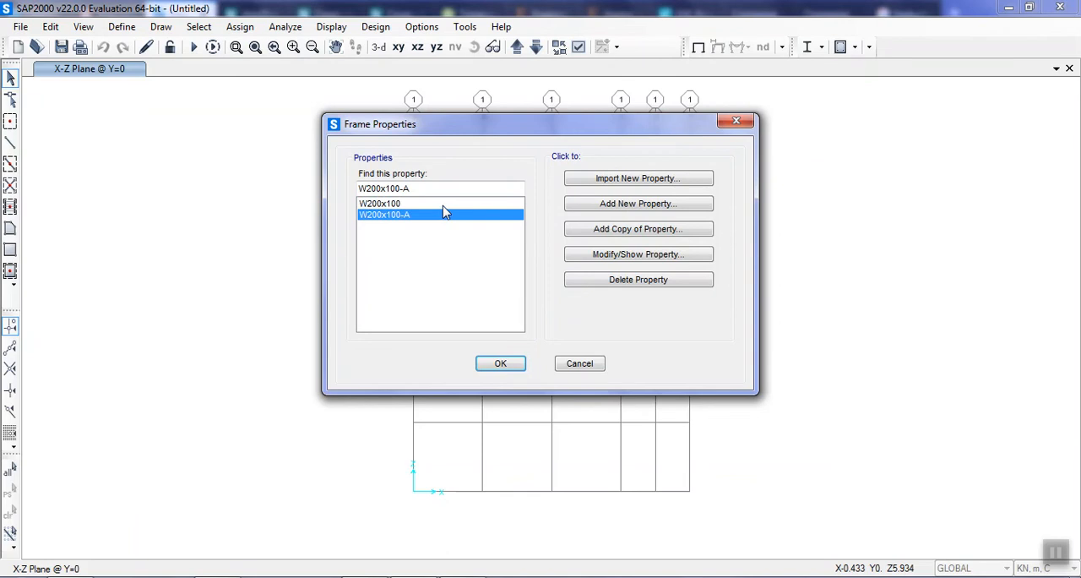
{"action": "left_click", "coordinate": [442, 206]}
{"action": "left_click", "coordinate": [673, 254]}
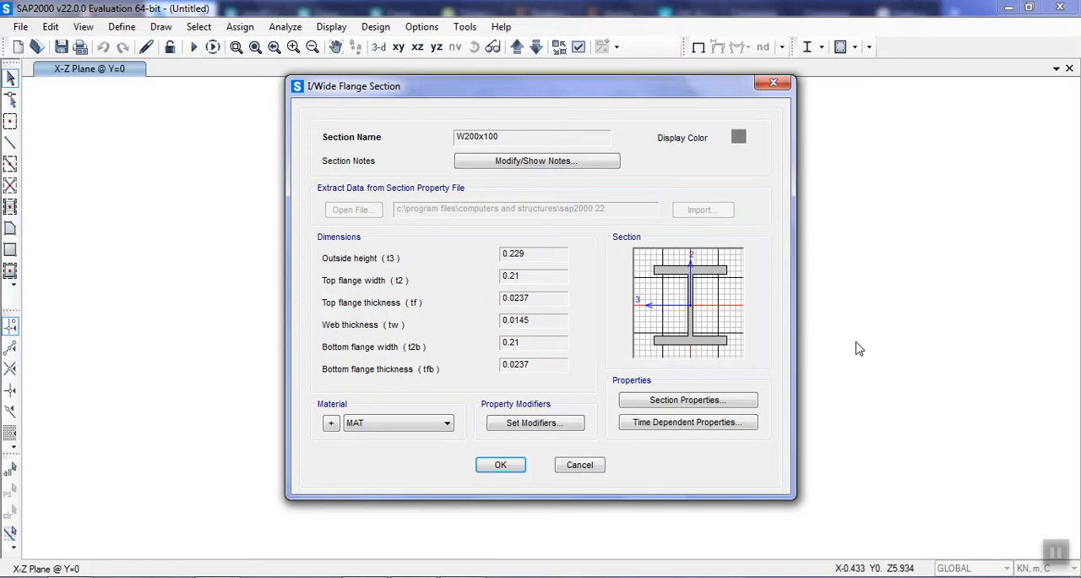
{"action": "left_click", "coordinate": [509, 472]}
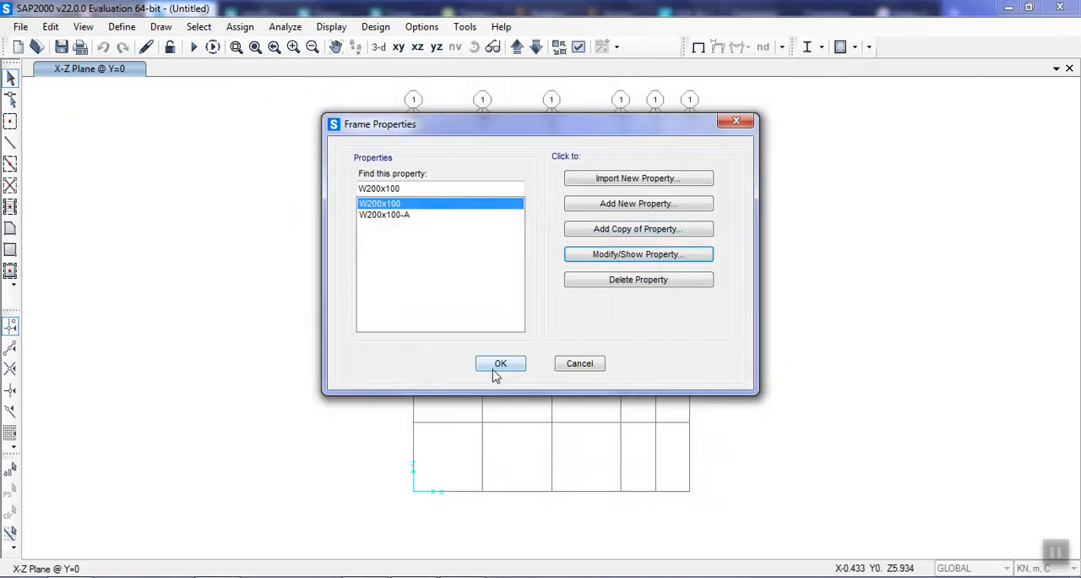
{"action": "left_click", "coordinate": [495, 366]}
Draw straight W200x100 frame members from the origin up grid line A to Z=5, across to X=4, and down grid line F to Z=0.
{"action": "left_click", "coordinate": [123, 26]}
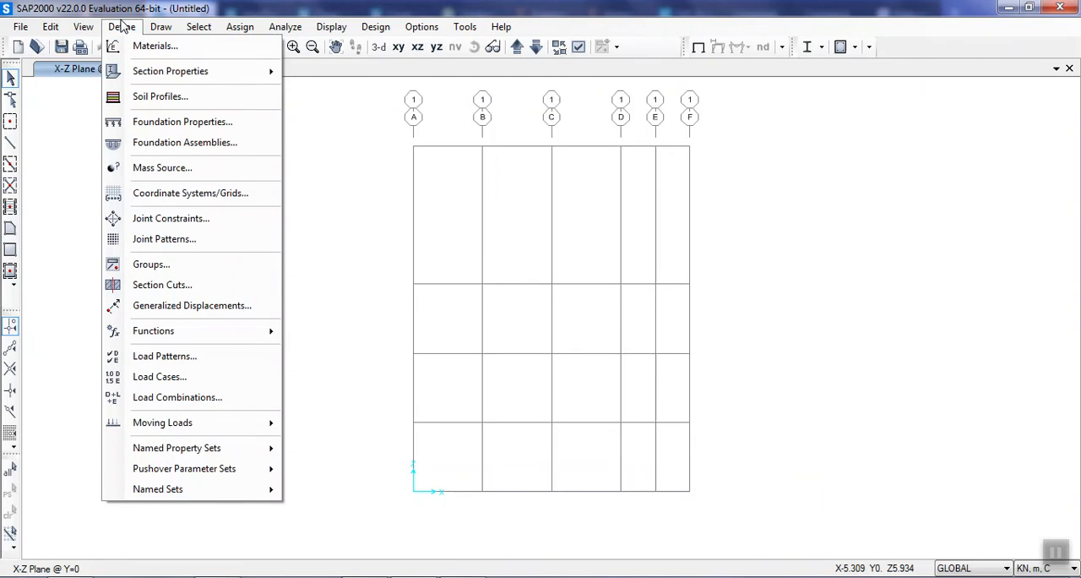
{"action": "left_click", "coordinate": [123, 26]}
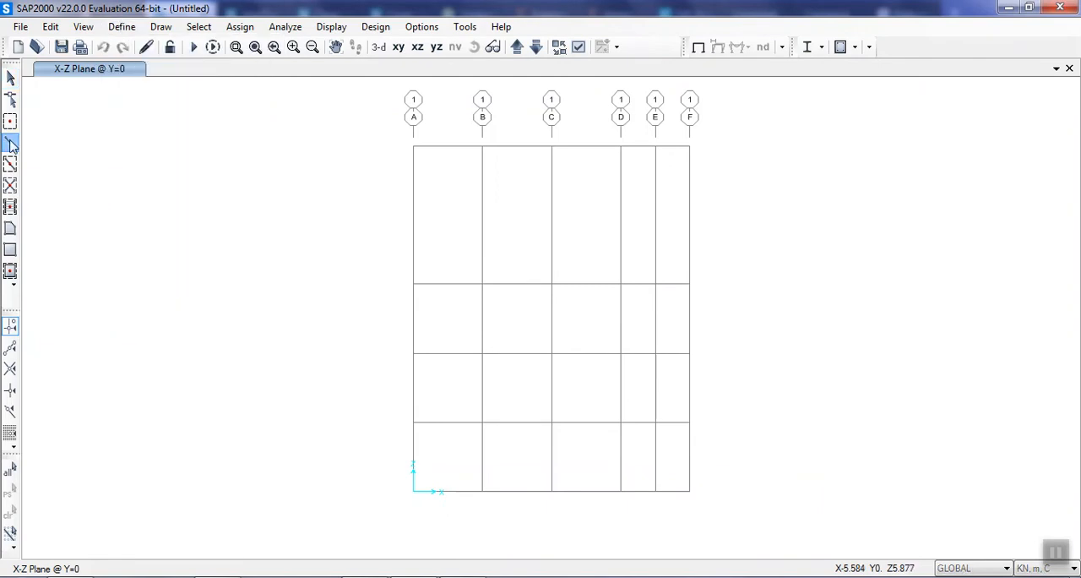
{"action": "left_click", "coordinate": [11, 145]}
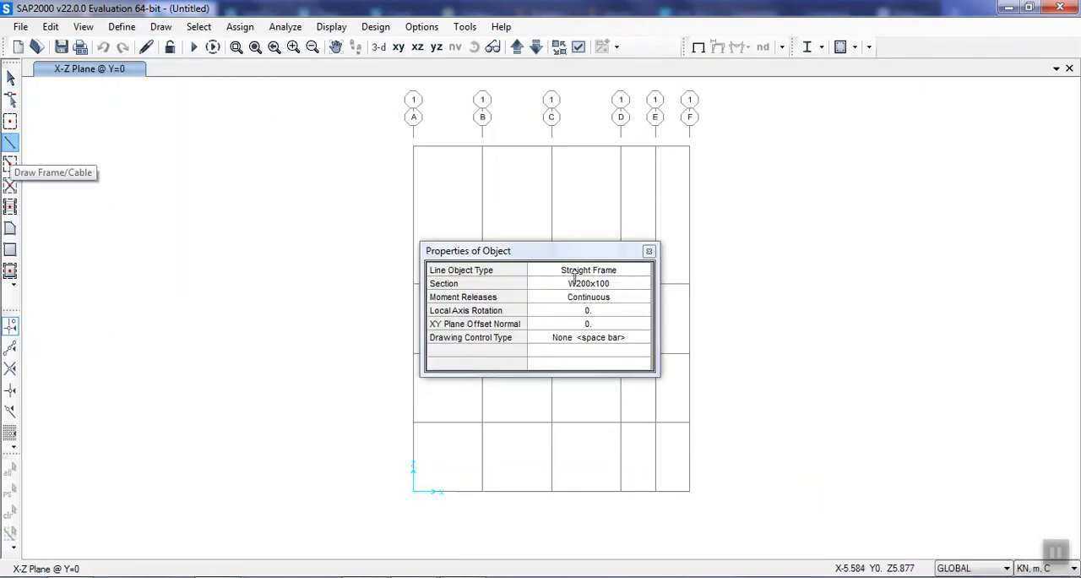
{"action": "left_click", "coordinate": [610, 284]}
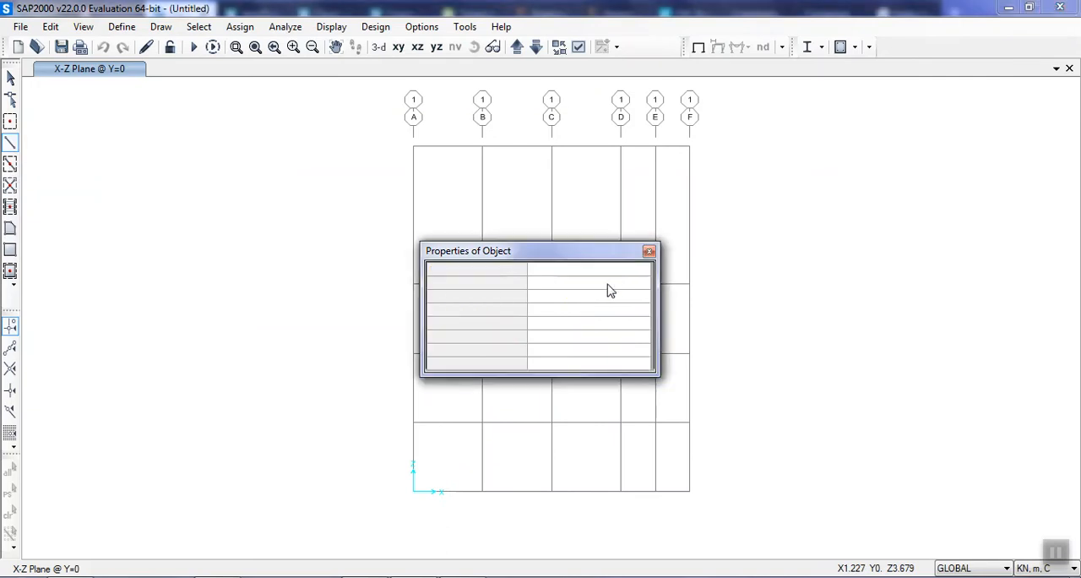
{"action": "left_click", "coordinate": [610, 287]}
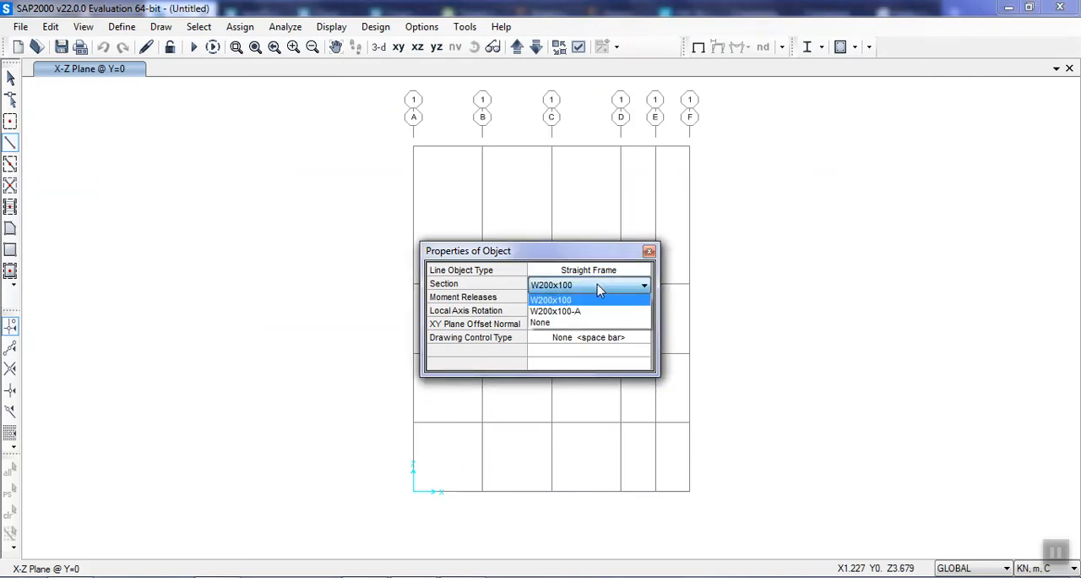
{"action": "left_click", "coordinate": [594, 284]}
{"action": "left_click_drag", "start_coordinate": [594, 256], "coordinate": [296, 243]}
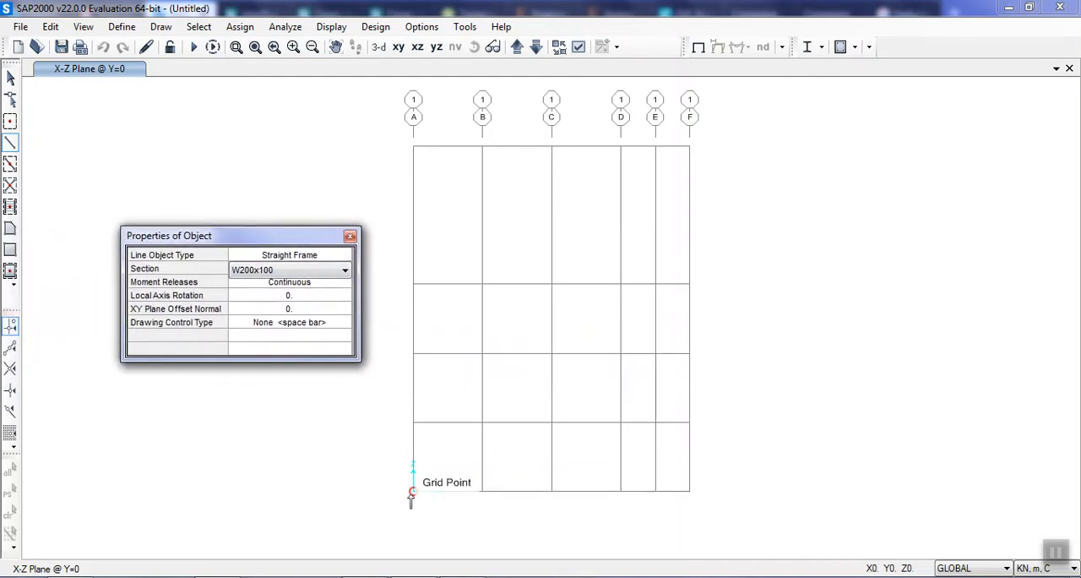
{"action": "left_click", "coordinate": [413, 493]}
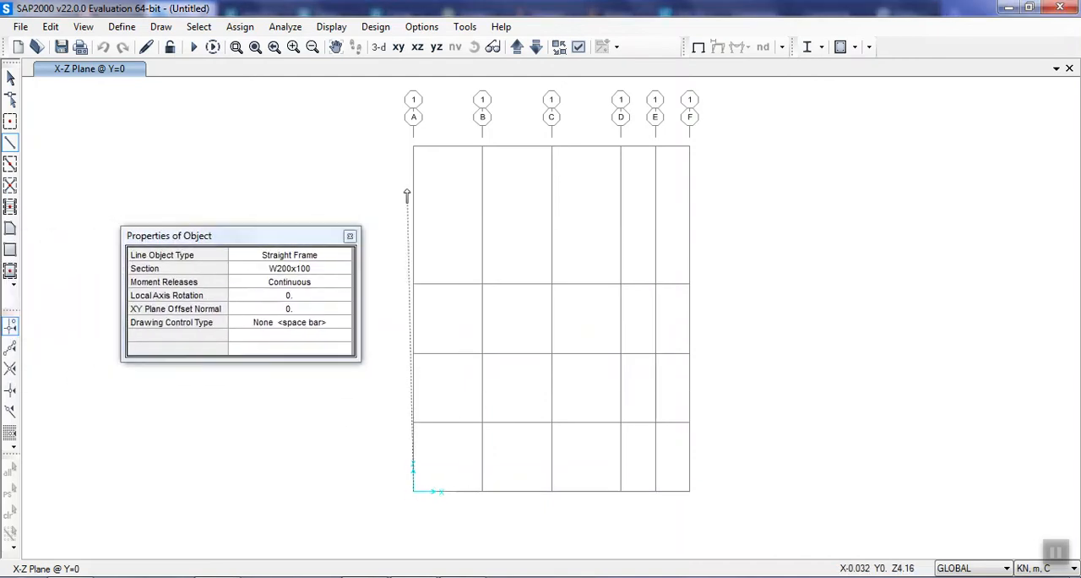
{"action": "left_click", "coordinate": [415, 148]}
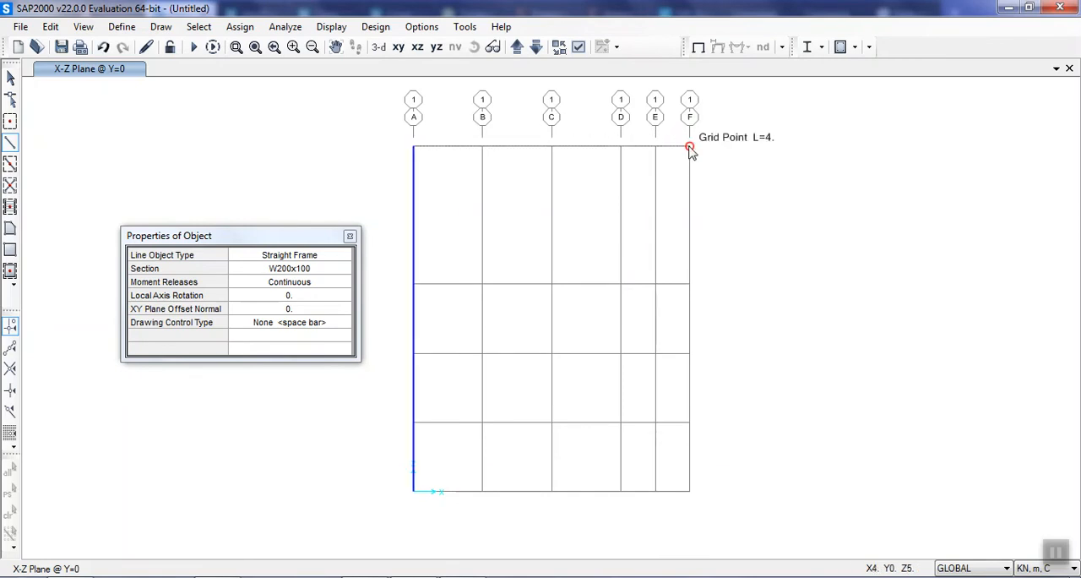
{"action": "left_click", "coordinate": [690, 149]}
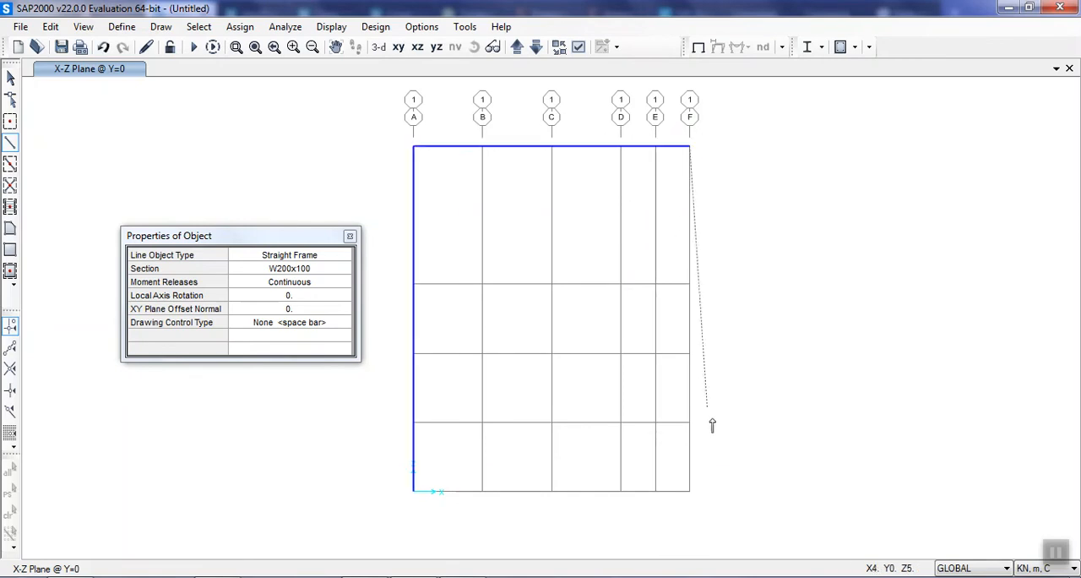
{"action": "left_click", "coordinate": [690, 490]}
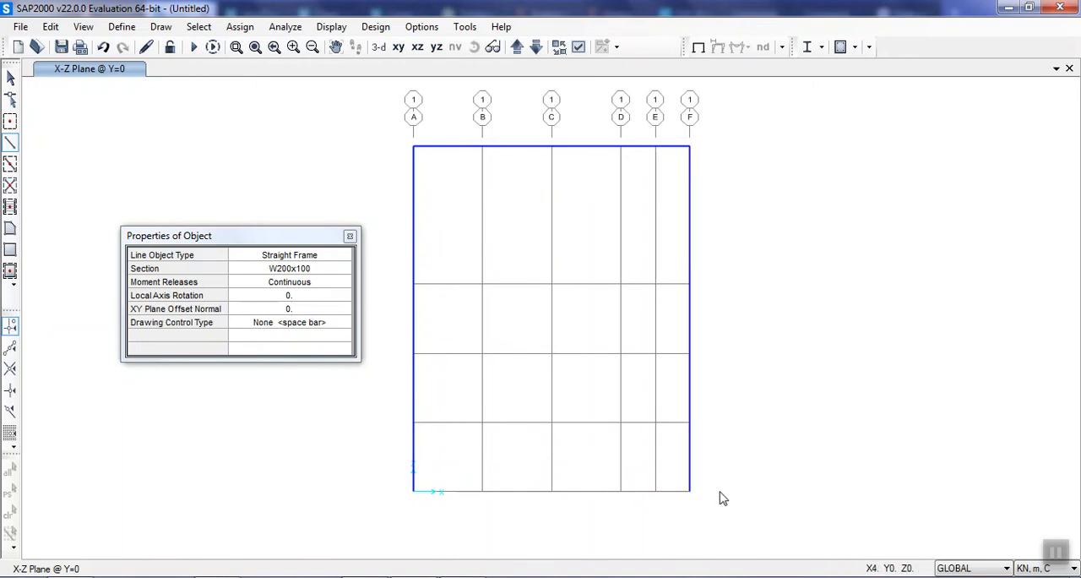
{"action": "key", "text": "Escape"}
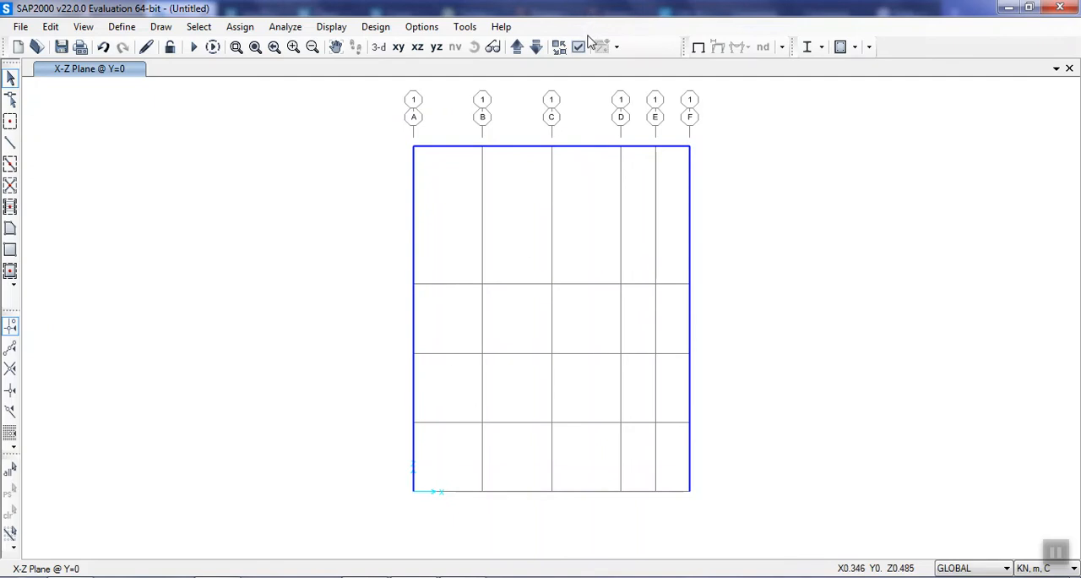
Assign fixed restraints, with all translations and rotations restrained, to the two column base joints.
{"action": "left_click", "coordinate": [413, 490]}
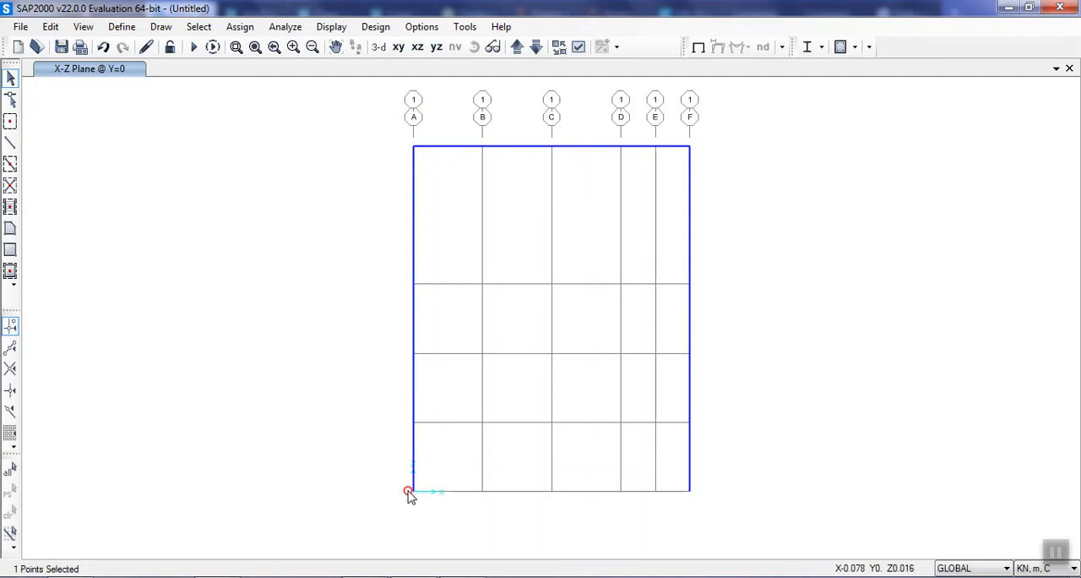
{"action": "left_click", "coordinate": [689, 490]}
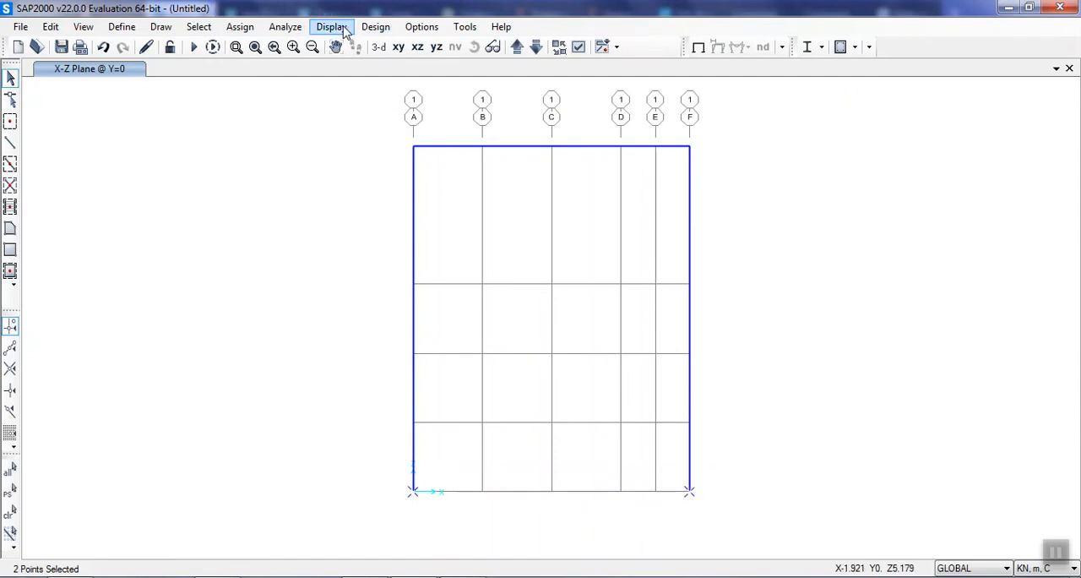
{"action": "left_click", "coordinate": [240, 26]}
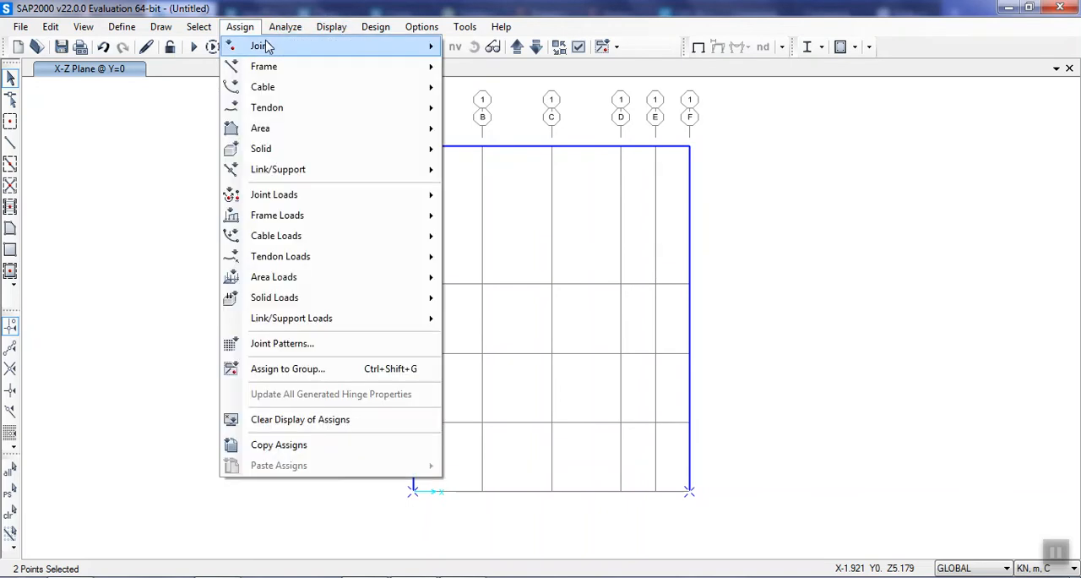
{"action": "left_click", "coordinate": [340, 17]}
{"action": "left_click", "coordinate": [253, 26]}
{"action": "mouse_move", "coordinate": [377, 47]}
{"action": "left_click", "coordinate": [498, 50]}
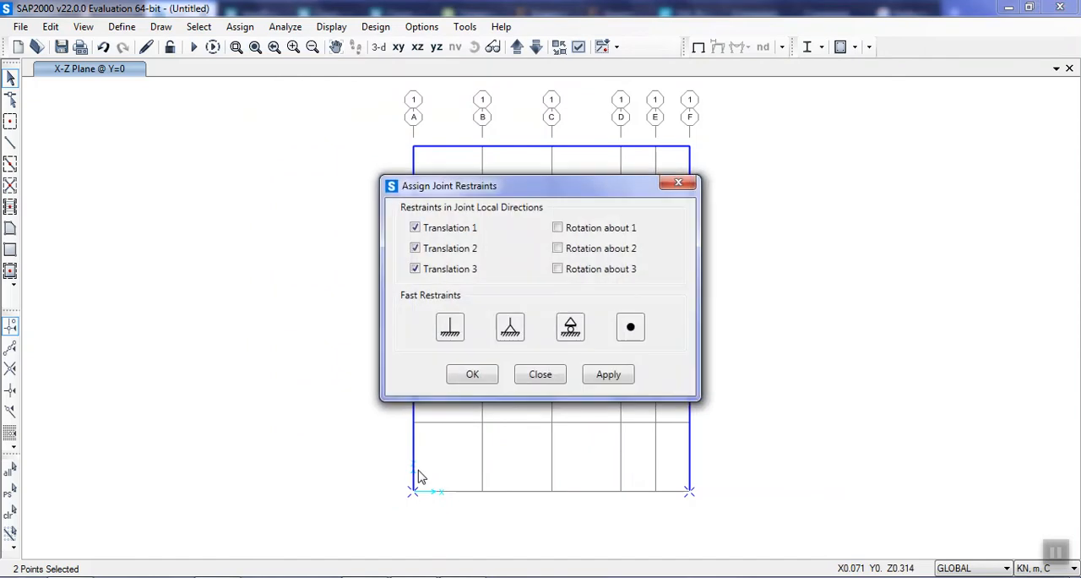
{"action": "left_click", "coordinate": [452, 329]}
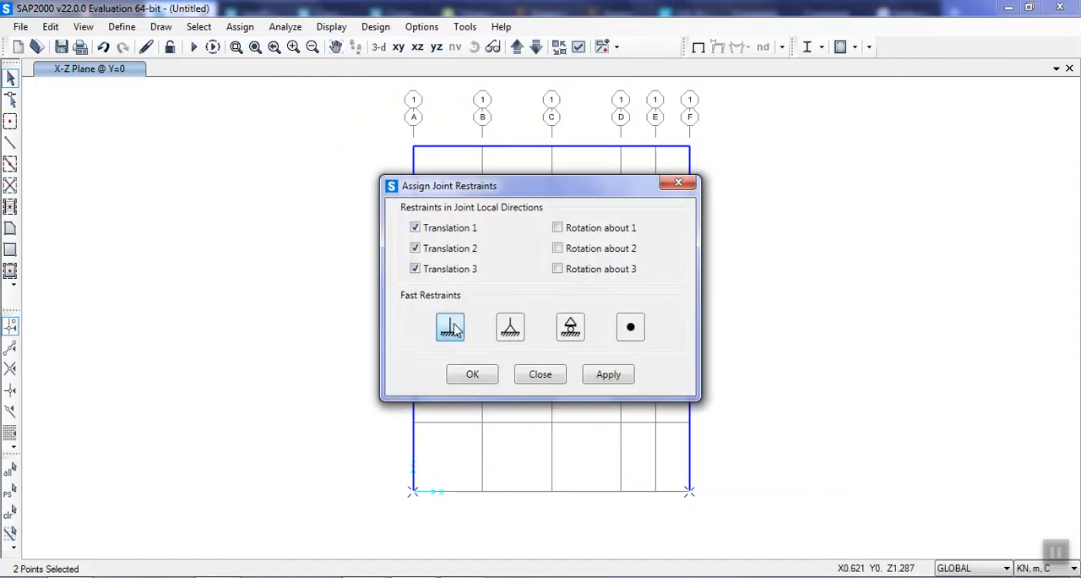
{"action": "left_click_drag", "start_coordinate": [450, 178], "coordinate": [121, 151]}
{"action": "left_click", "coordinate": [280, 348]}
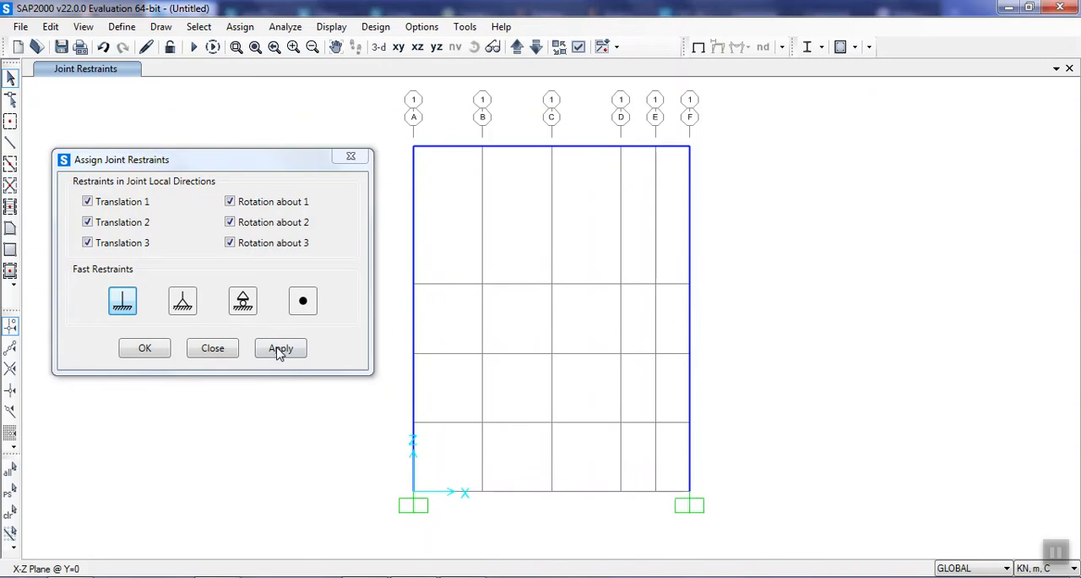
{"action": "left_click", "coordinate": [140, 356]}
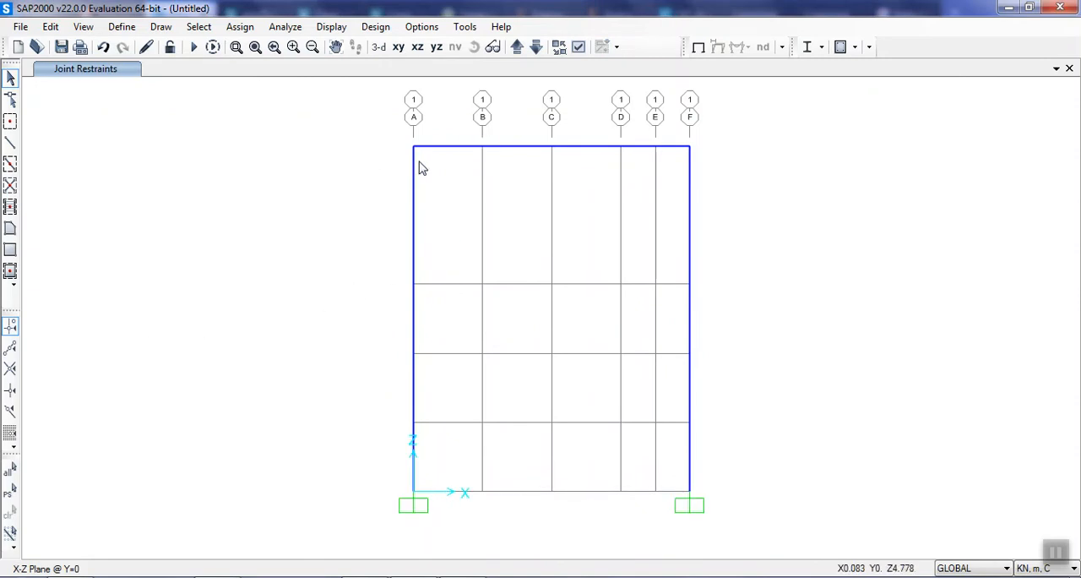
Add a load pattern named Load, of type Other with a self weight multiplier of 0.
{"action": "left_click", "coordinate": [121, 26]}
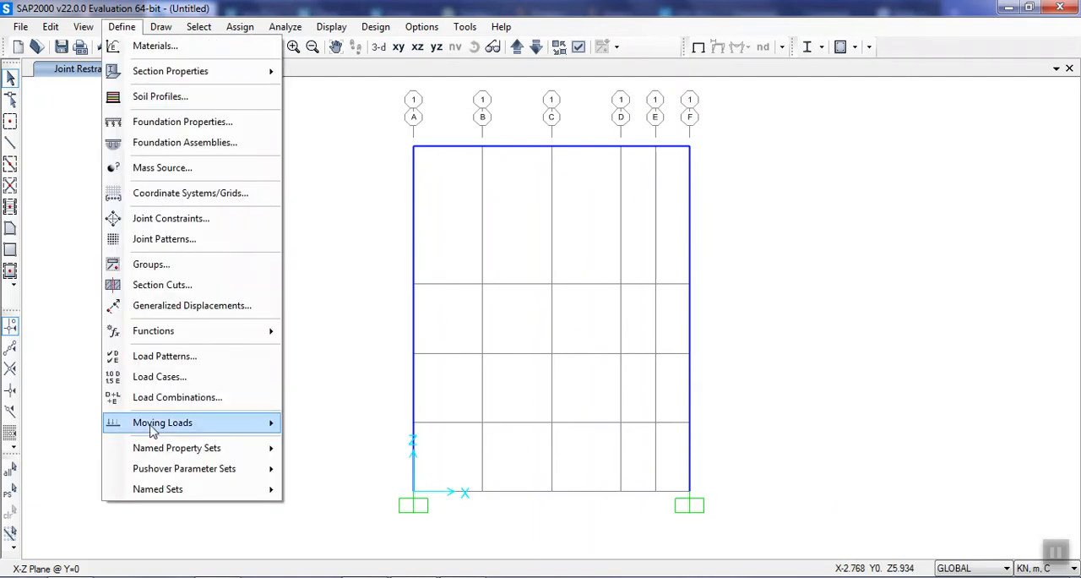
{"action": "left_click", "coordinate": [165, 356]}
{"action": "left_click_drag", "start_coordinate": [343, 259], "coordinate": [174, 244]}
{"action": "type", "text": "LOa"}
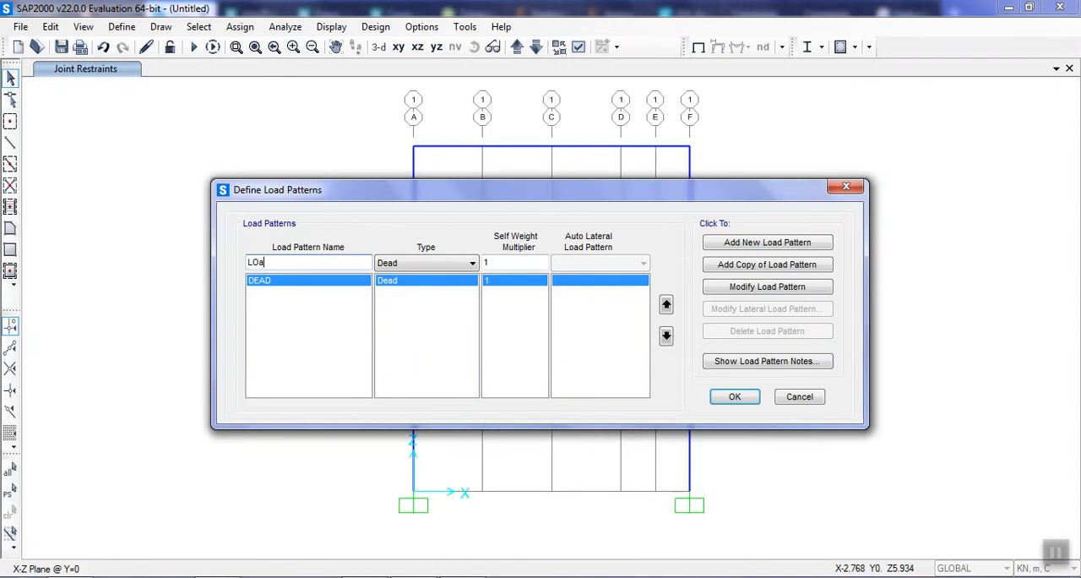
{"action": "key", "text": "BackSpace"}
{"action": "type", "text": "oad"}
{"action": "left_click", "coordinate": [508, 263]}
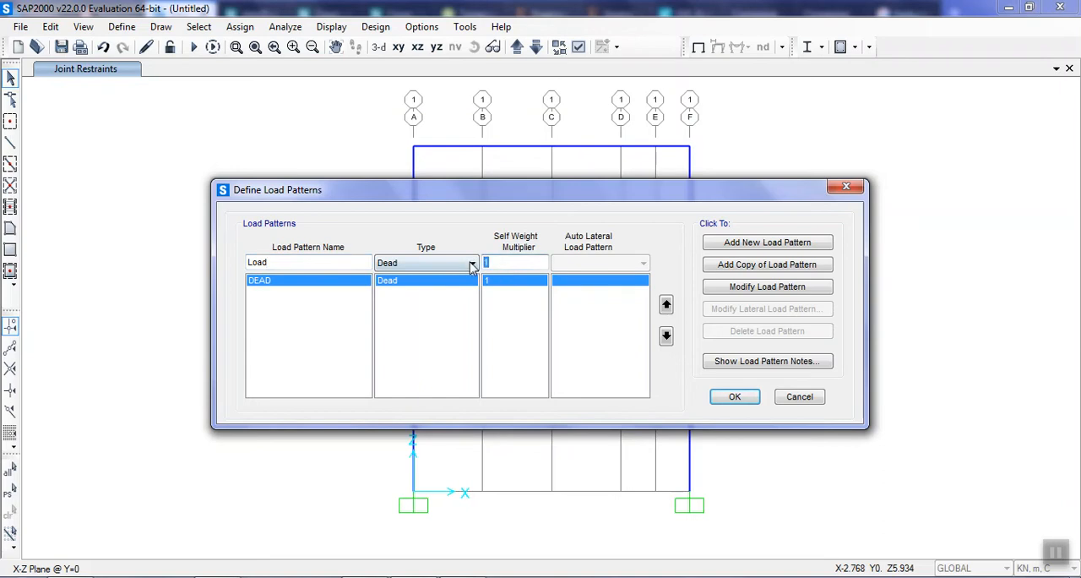
{"action": "type", "text": "0"}
{"action": "left_click", "coordinate": [454, 264]}
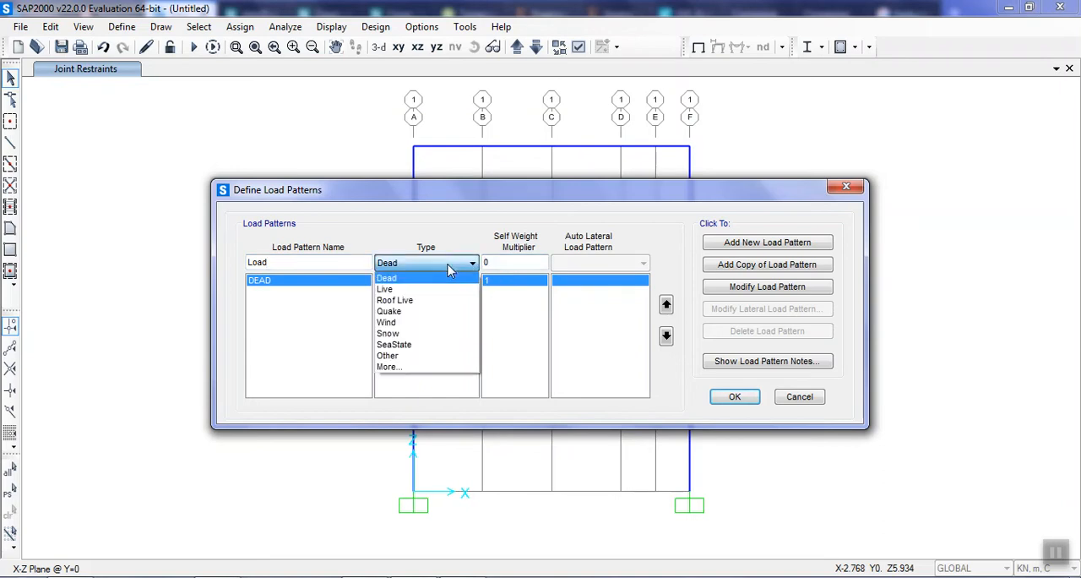
{"action": "left_click", "coordinate": [416, 355]}
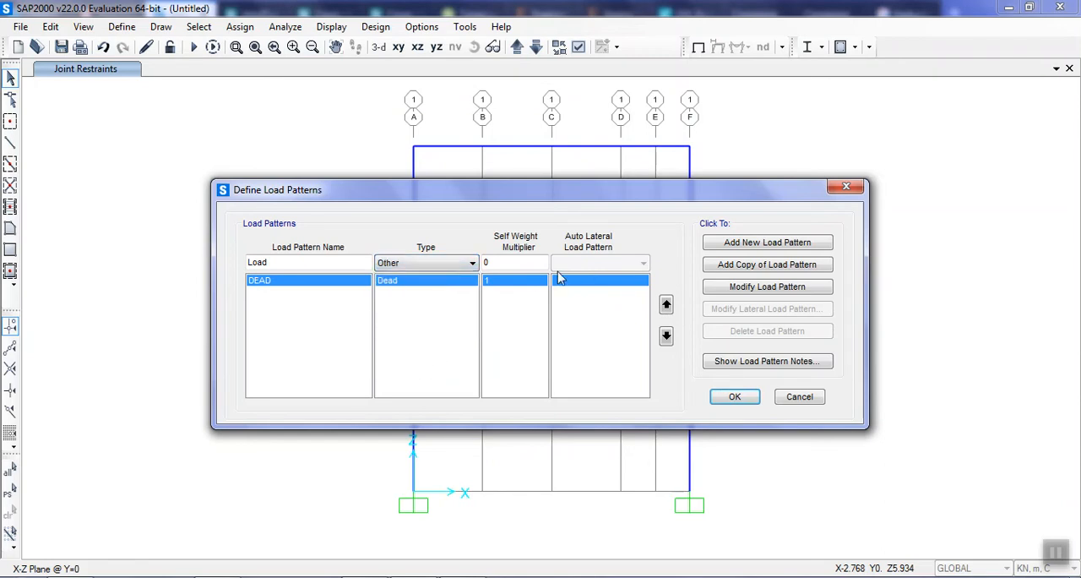
{"action": "left_click", "coordinate": [755, 241]}
Delete the DEAD load pattern and accept the load pattern definitions.
{"action": "left_click", "coordinate": [452, 281]}
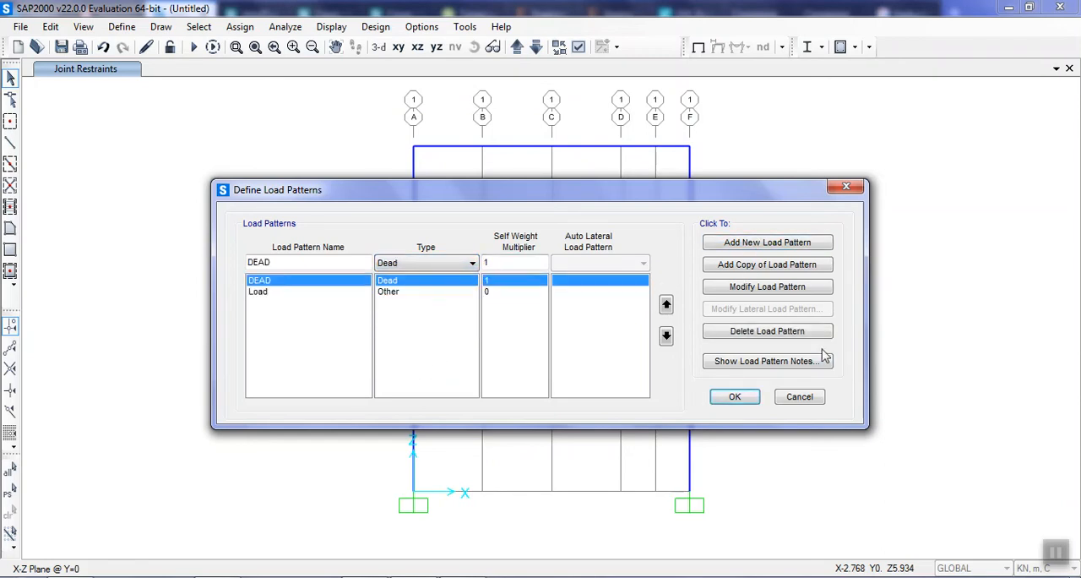
{"action": "left_click", "coordinate": [770, 331]}
{"action": "left_click", "coordinate": [558, 362]}
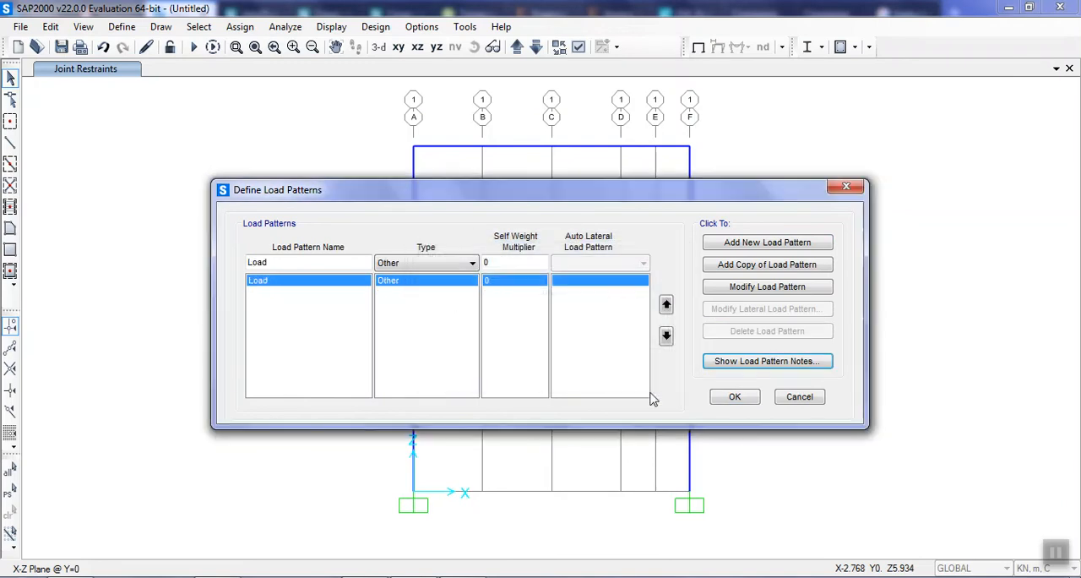
{"action": "left_click", "coordinate": [734, 396]}
Delete the DEAD and MODAL load cases, keeping only the Load case, and accept the load case definitions.
{"action": "left_click", "coordinate": [131, 27]}
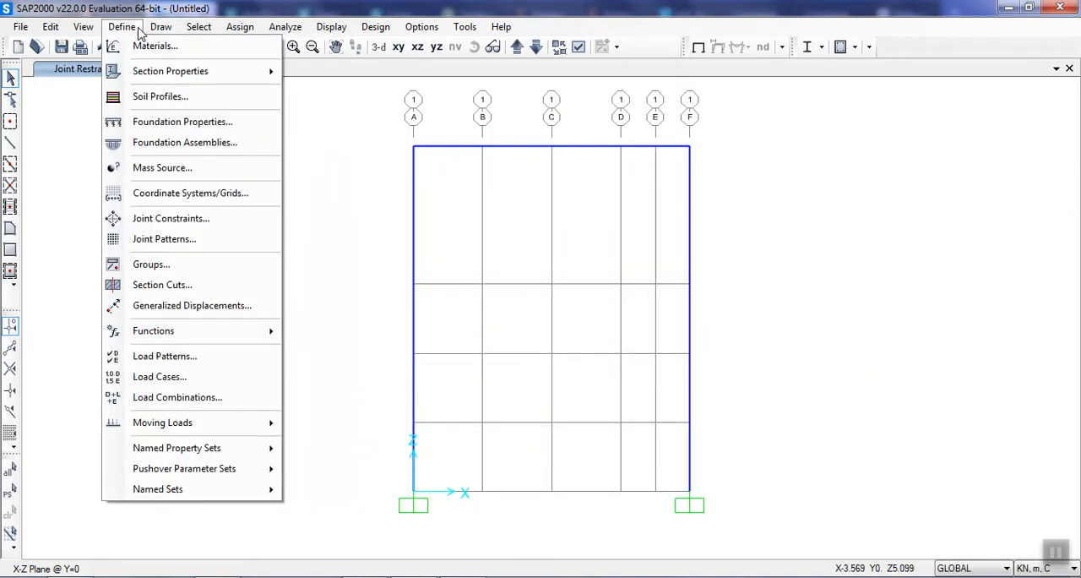
{"action": "left_click", "coordinate": [169, 377]}
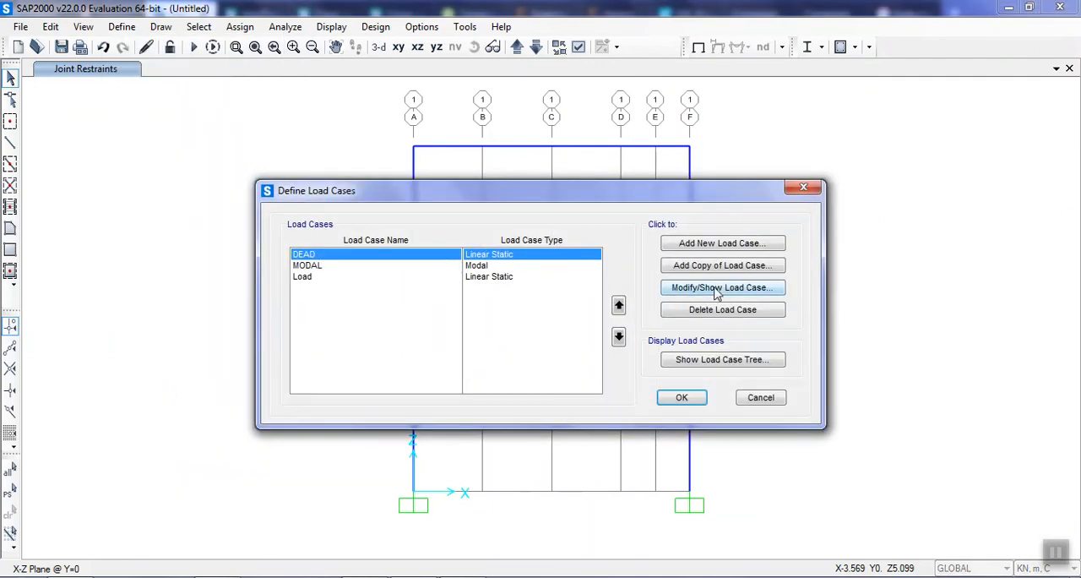
{"action": "left_click", "coordinate": [716, 310]}
{"action": "left_click", "coordinate": [523, 353]}
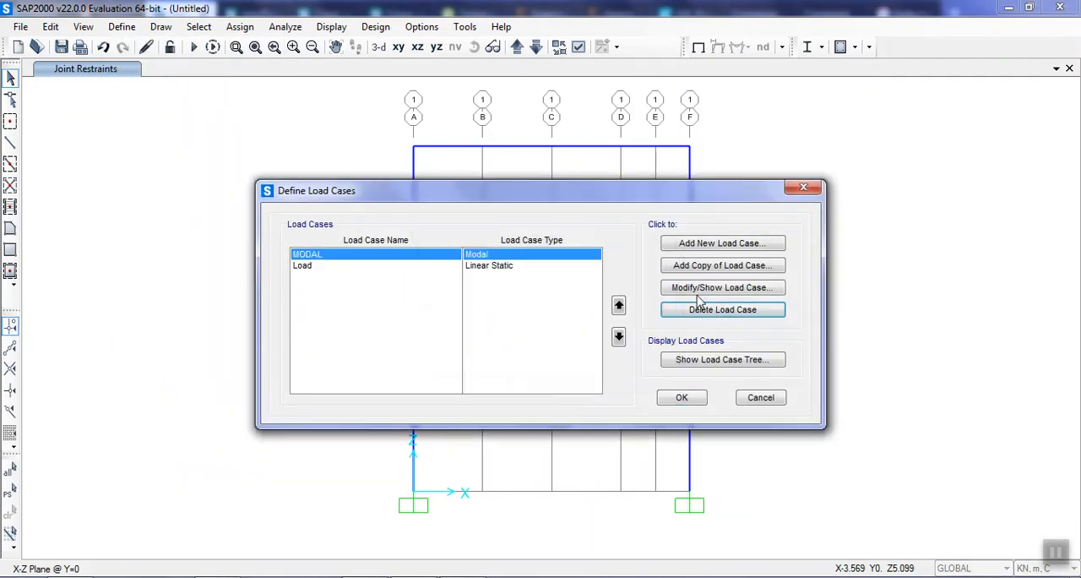
{"action": "left_click", "coordinate": [719, 310]}
{"action": "left_click", "coordinate": [552, 356]}
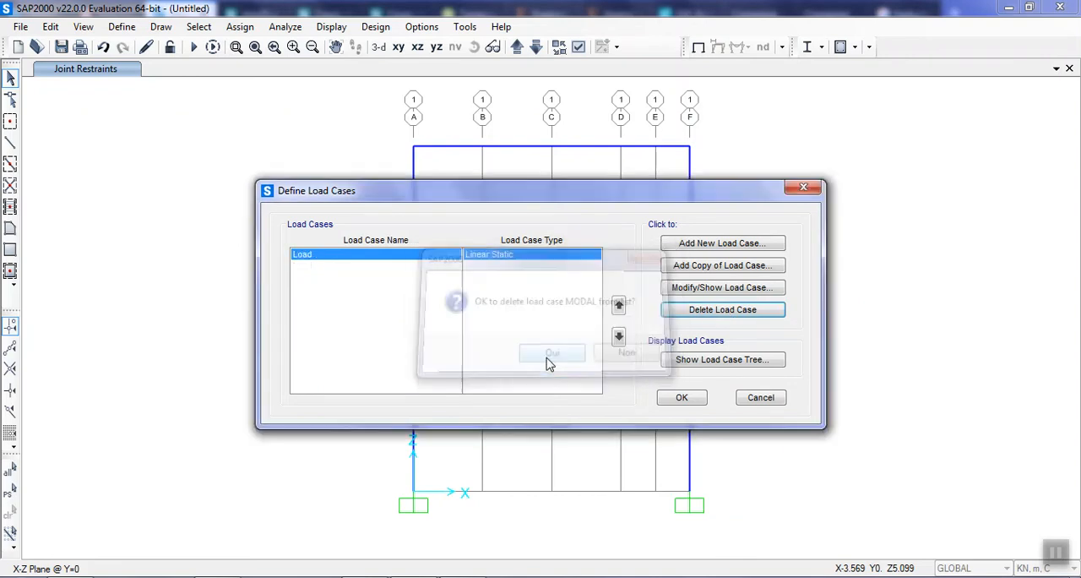
{"action": "left_click", "coordinate": [688, 399]}
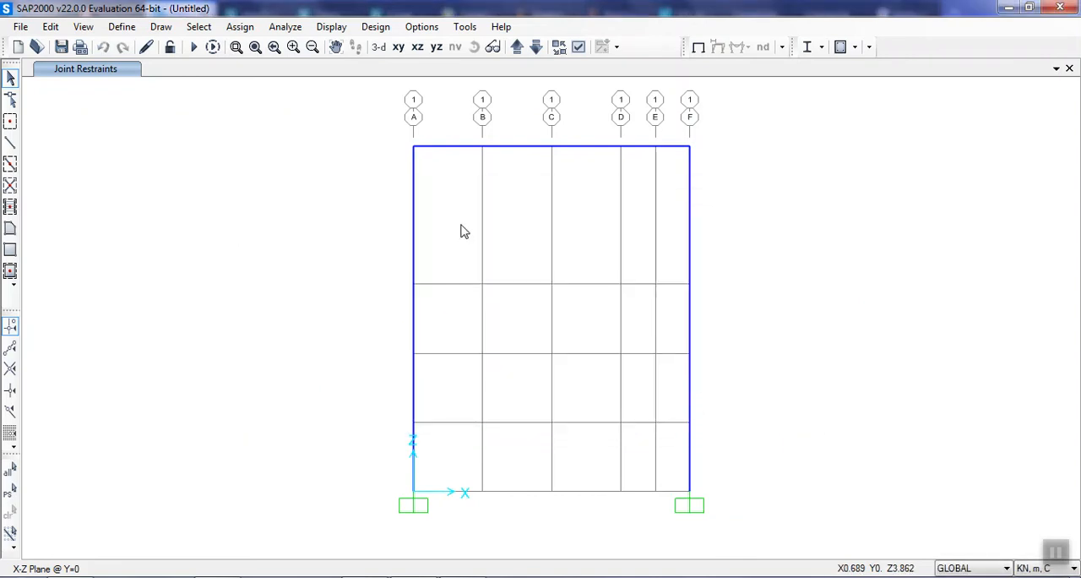
Turn on the display of joint labels and frame local axes.
{"action": "left_click", "coordinate": [578, 47]}
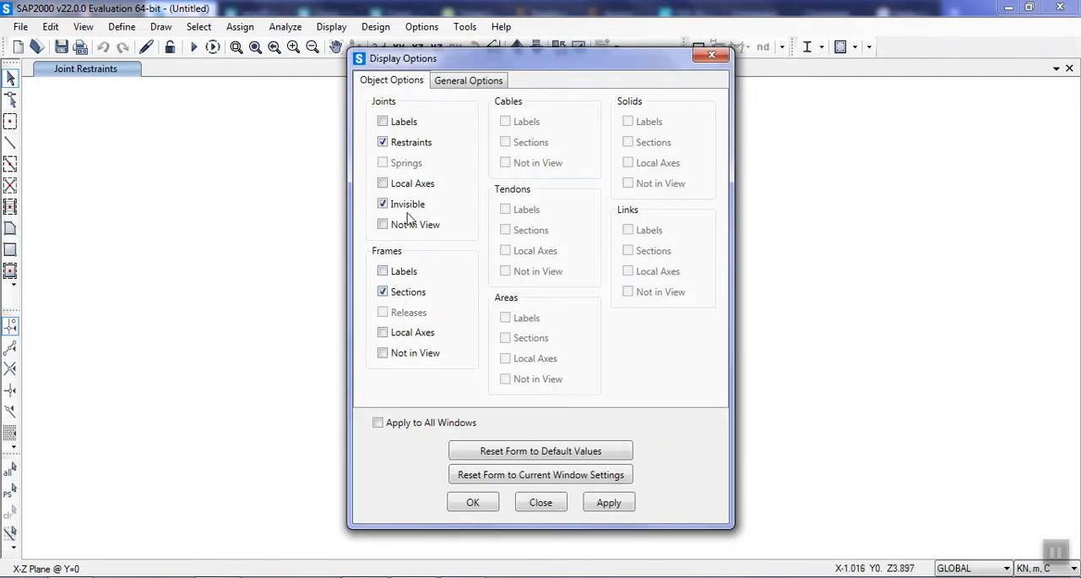
{"action": "left_click", "coordinate": [402, 124]}
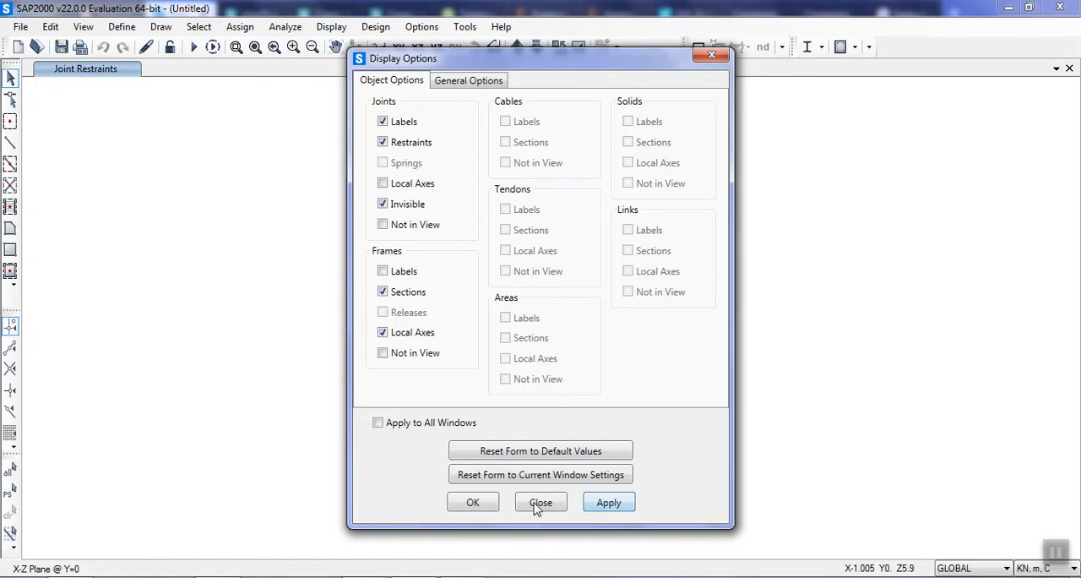
{"action": "left_click", "coordinate": [465, 504]}
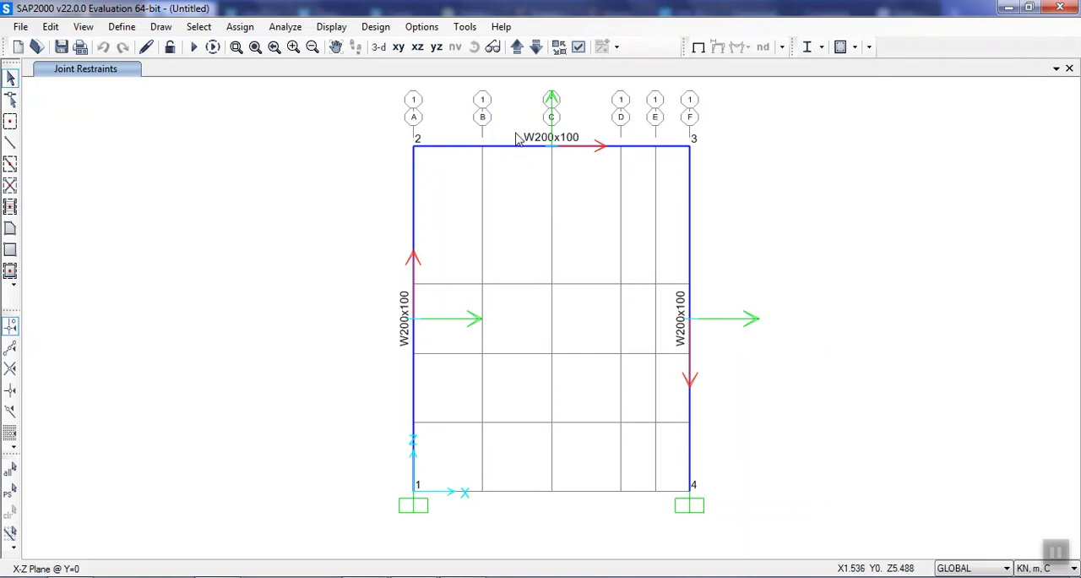
Rotate the local axes of the column on grid line A by 90 degrees, refresh the view and show the frame in 3D.
{"action": "left_click", "coordinate": [414, 371]}
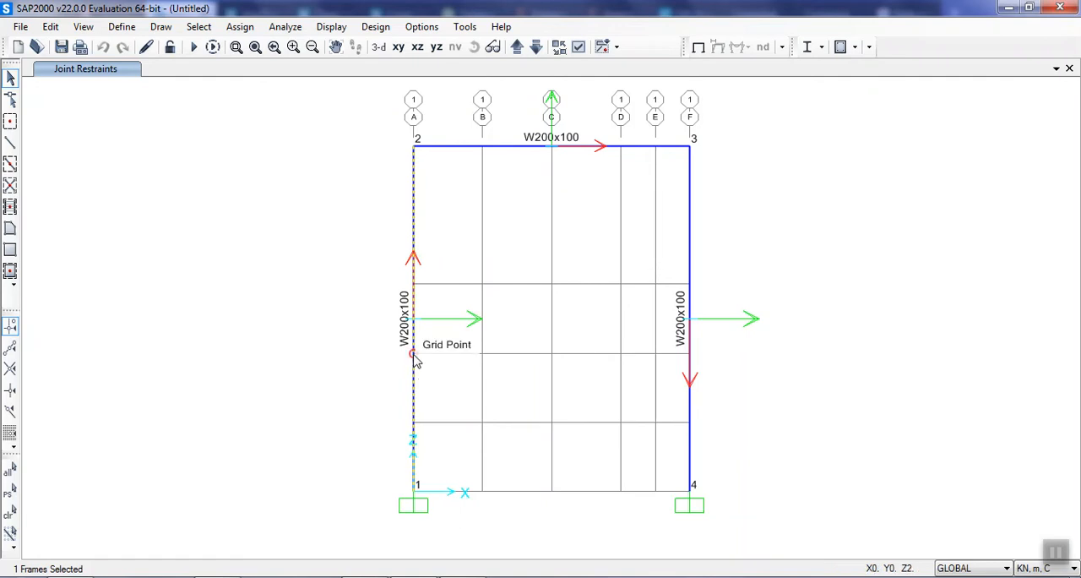
{"action": "right_click", "coordinate": [414, 359]}
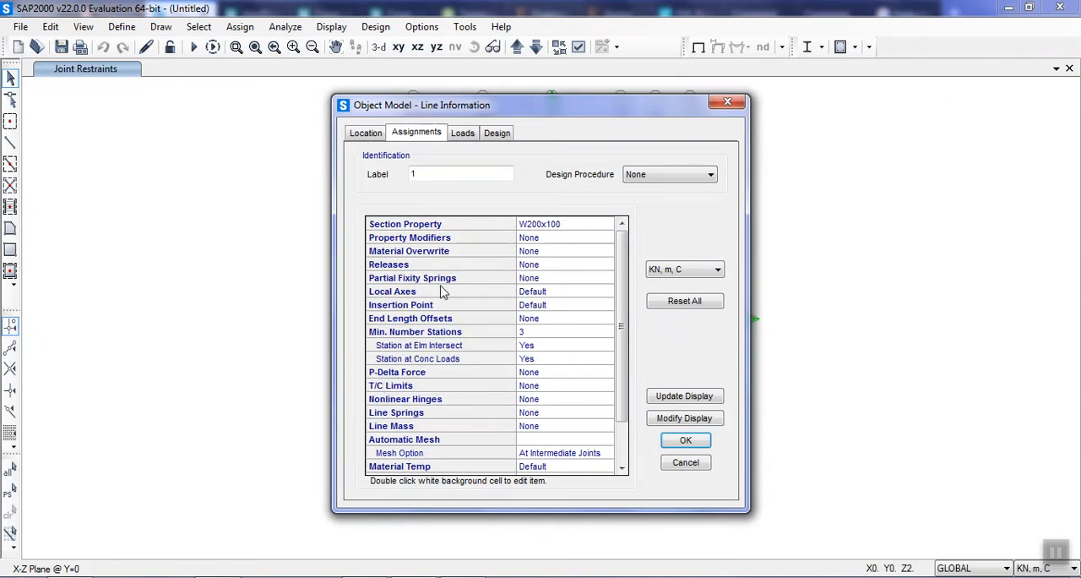
{"action": "double_click", "coordinate": [535, 291]}
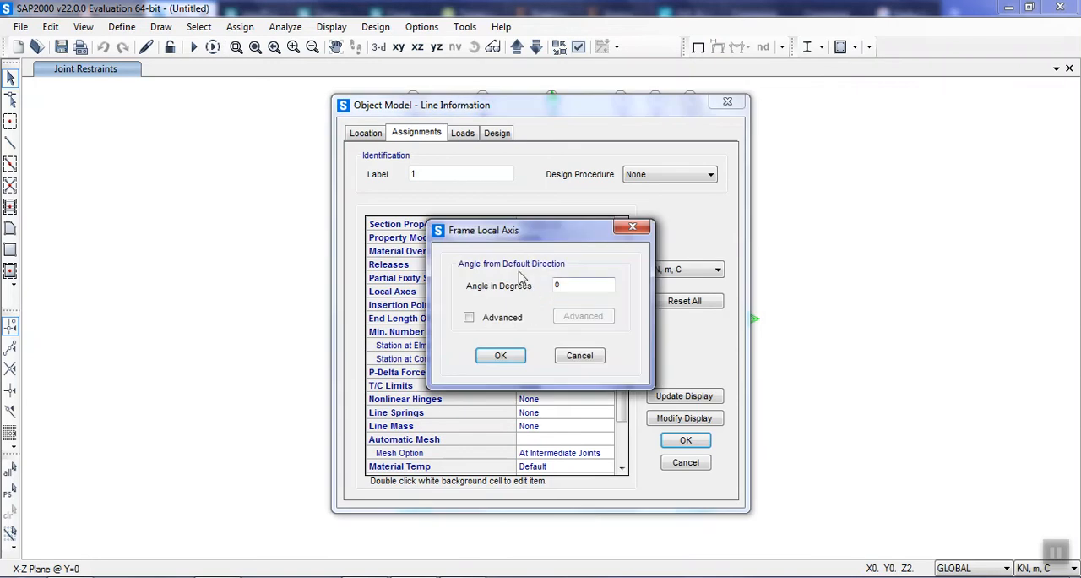
{"action": "double_click", "coordinate": [594, 285]}
{"action": "left_click", "coordinate": [511, 361]}
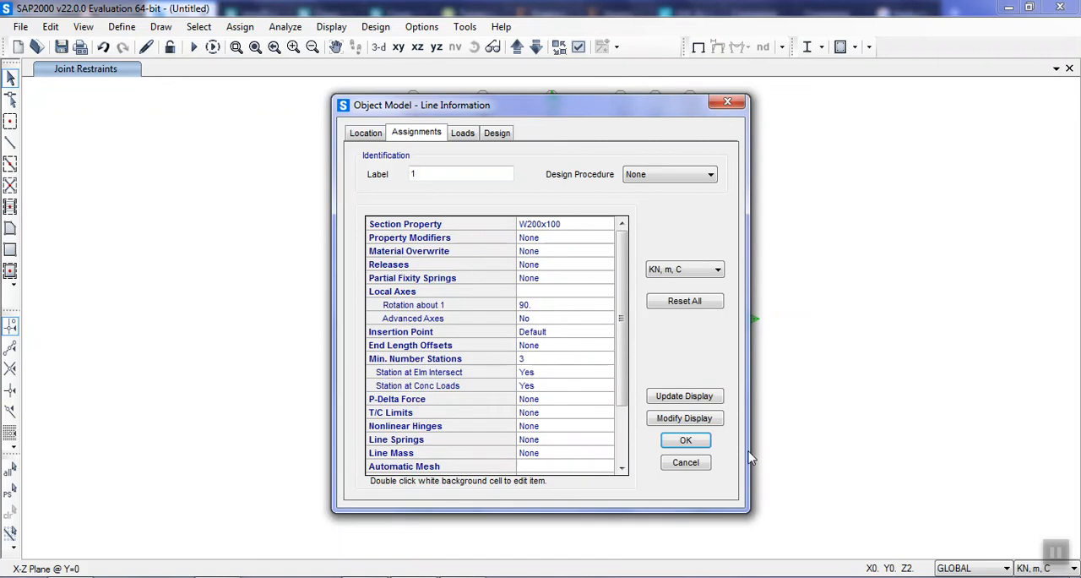
{"action": "left_click", "coordinate": [686, 440]}
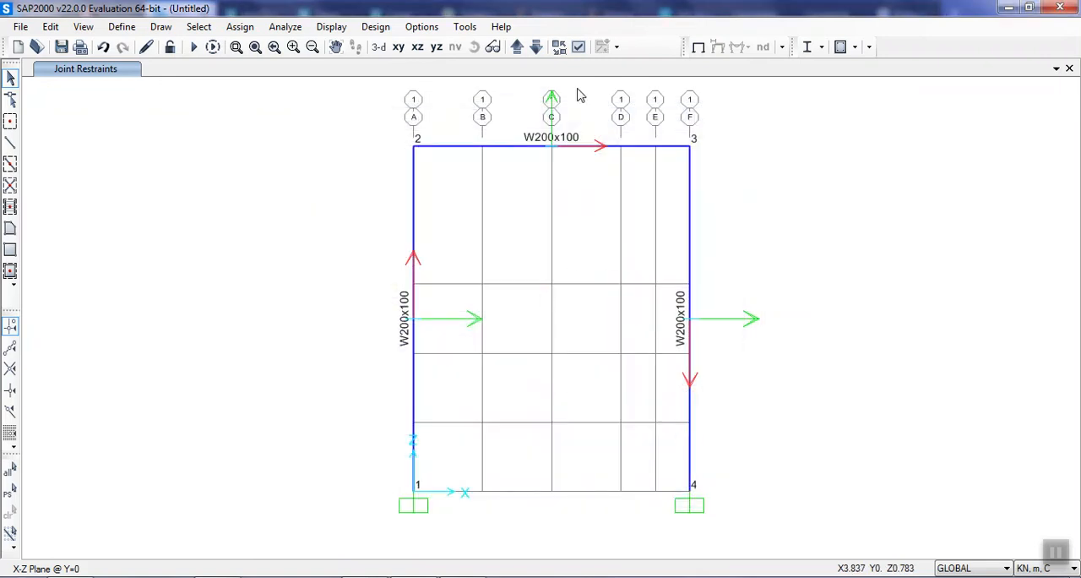
{"action": "left_click", "coordinate": [83, 26]}
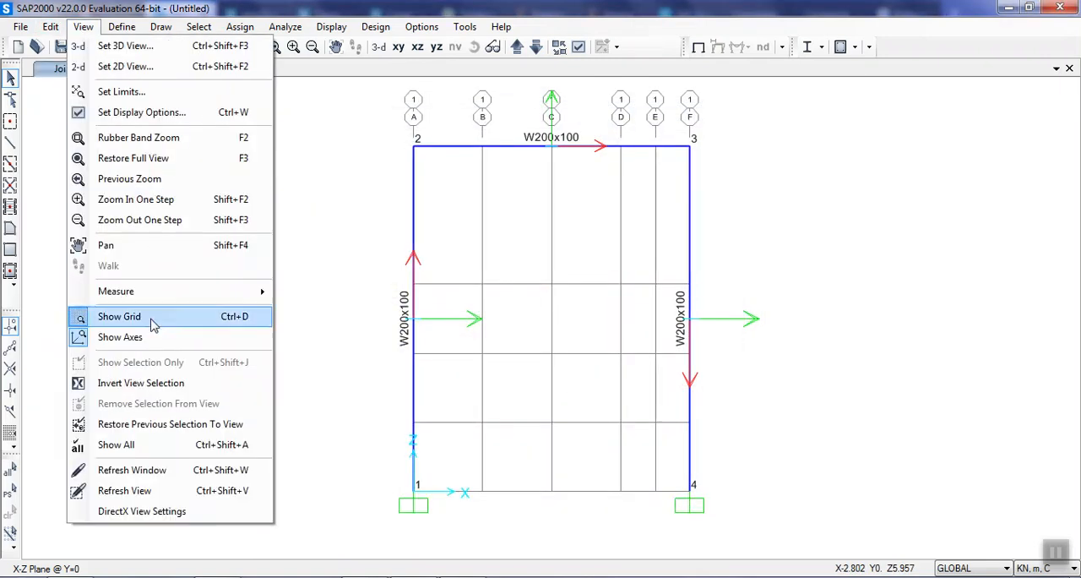
{"action": "left_click", "coordinate": [126, 491]}
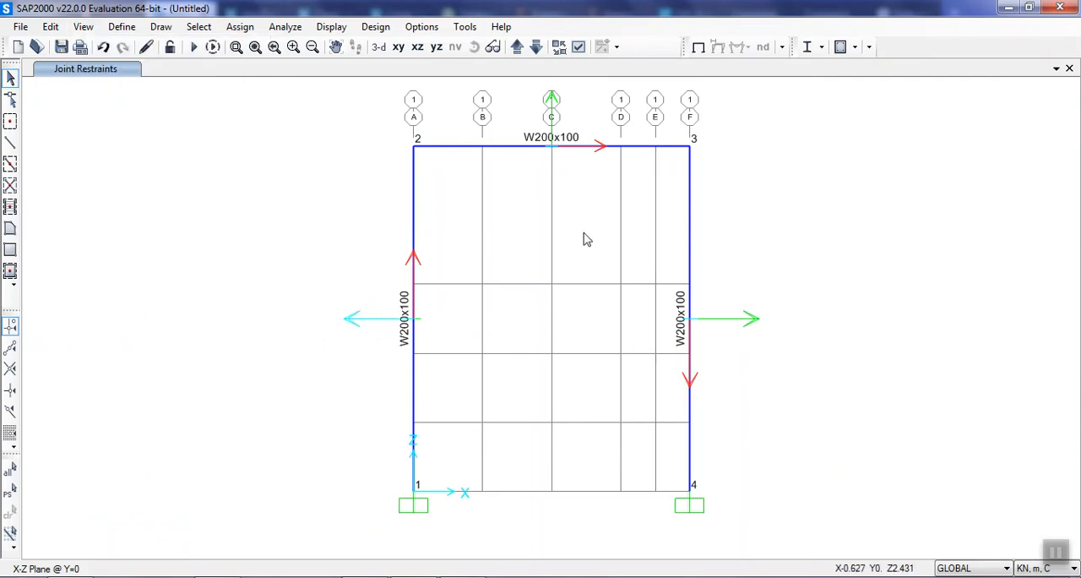
{"action": "left_click", "coordinate": [378, 46]}
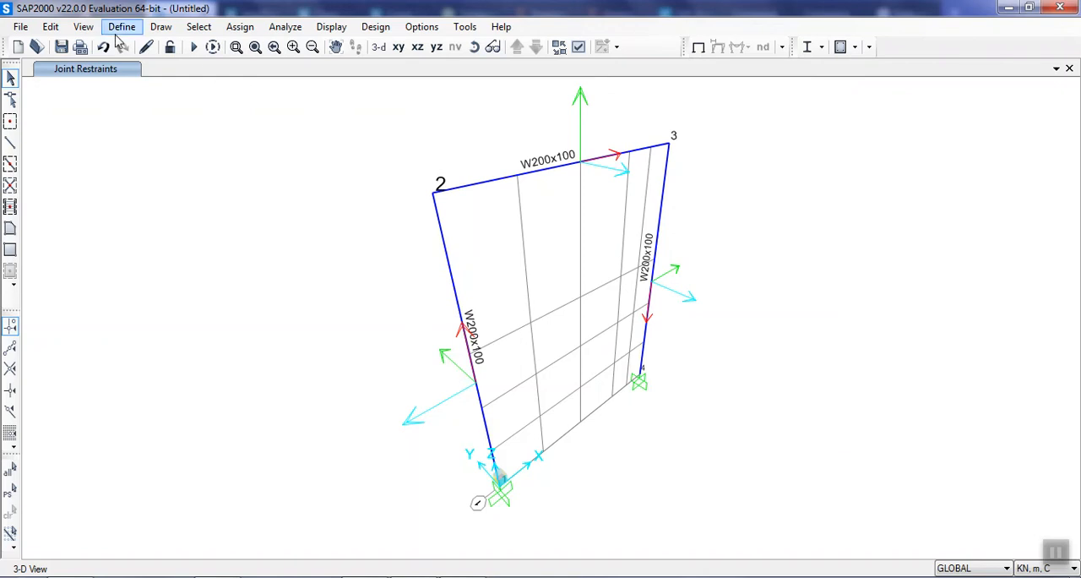
Reset the local axis angle of the column on grid line A to 0 degrees and return to the X-Z view.
{"action": "left_click", "coordinate": [481, 409]}
{"action": "right_click", "coordinate": [482, 409]}
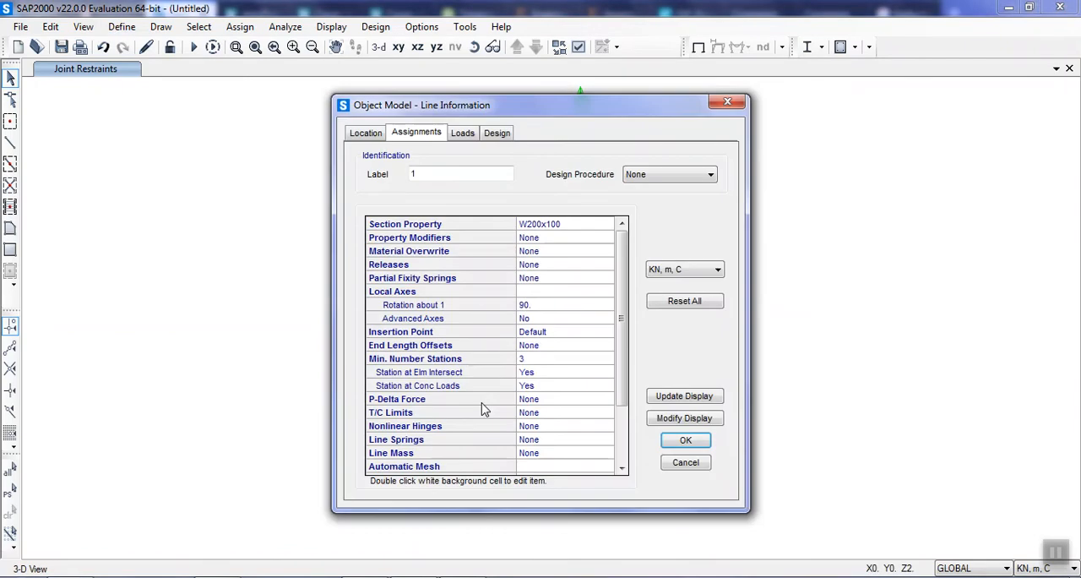
{"action": "left_click", "coordinate": [543, 306]}
{"action": "double_click", "coordinate": [543, 306]}
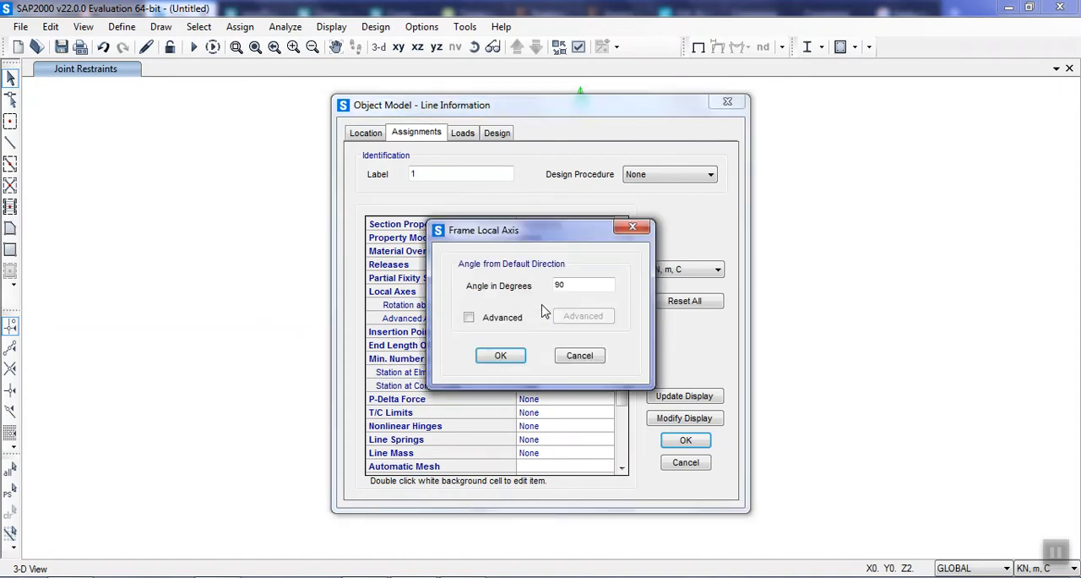
{"action": "left_click_drag", "start_coordinate": [586, 284], "coordinate": [535, 291]}
{"action": "type", "text": "0"}
{"action": "left_click", "coordinate": [501, 355]}
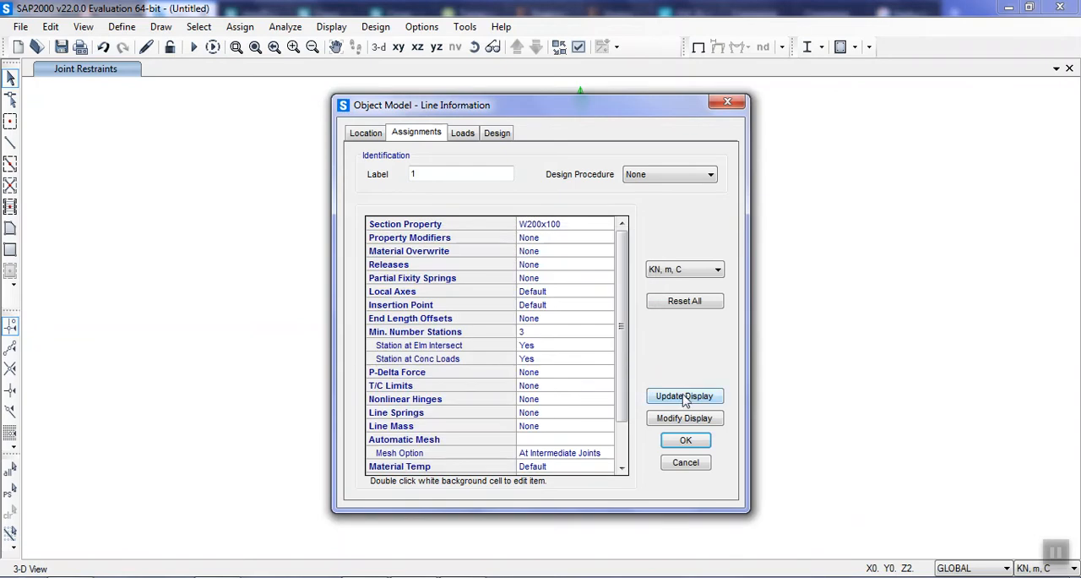
{"action": "left_click", "coordinate": [681, 440]}
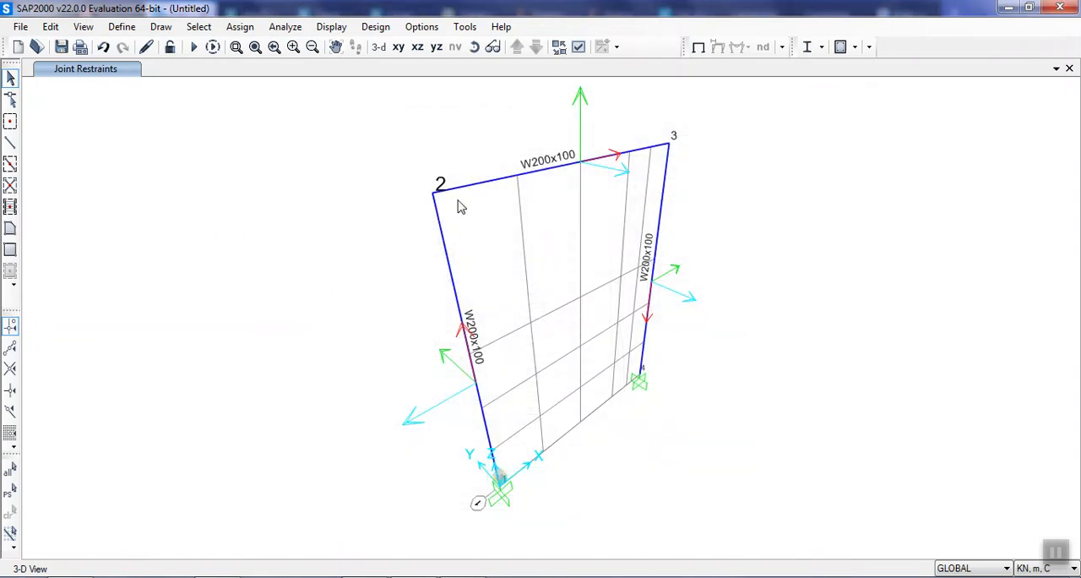
{"action": "left_click", "coordinate": [425, 53]}
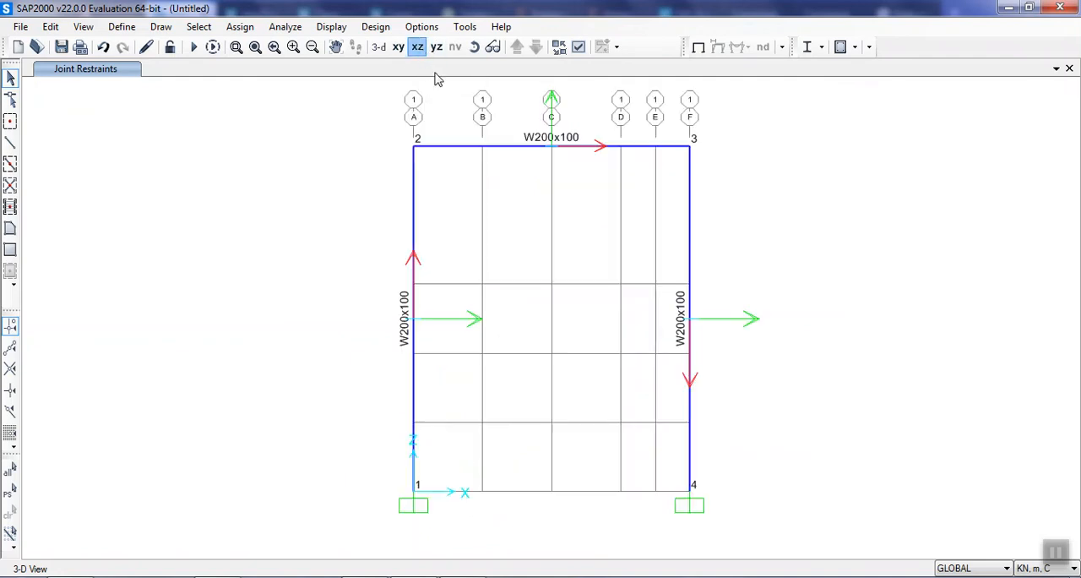
Assign a 100 kN joint force in global X to joint 2 under the Load pattern, replacing existing loads.
{"action": "left_click", "coordinate": [414, 143]}
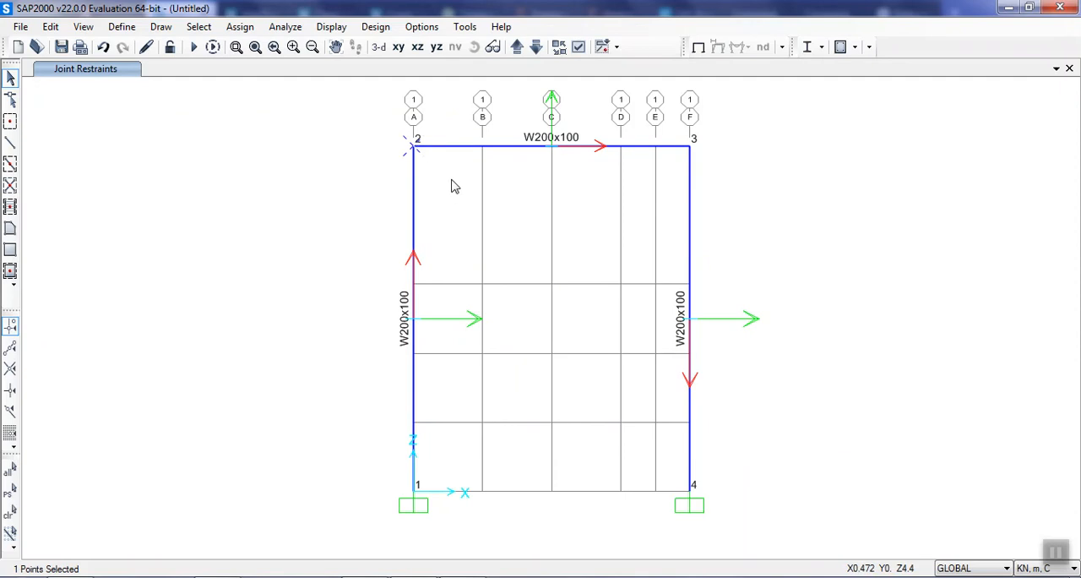
{"action": "left_click", "coordinate": [240, 26]}
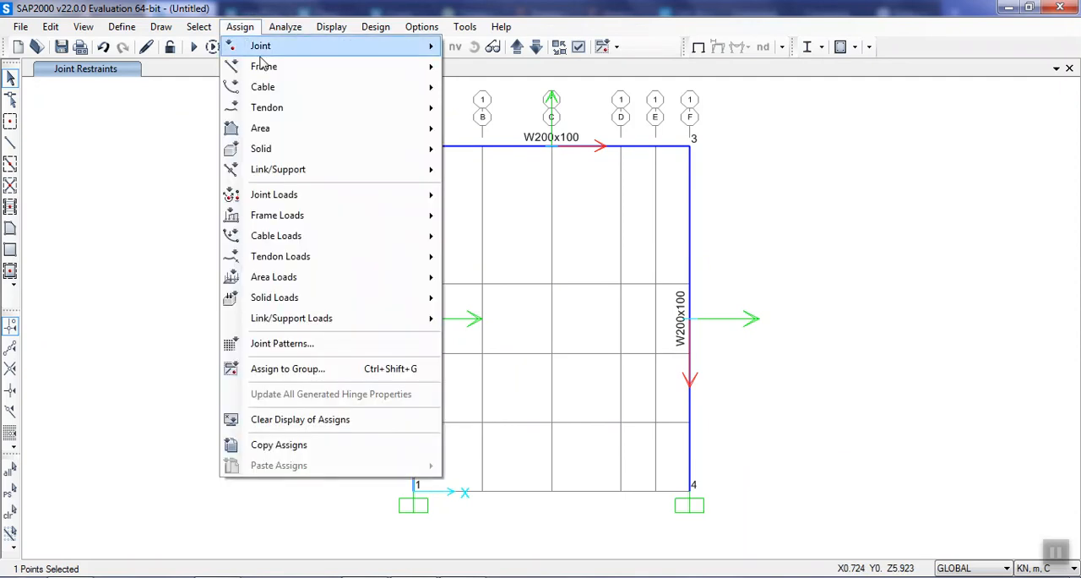
{"action": "mouse_move", "coordinate": [404, 207]}
{"action": "left_click", "coordinate": [456, 201]}
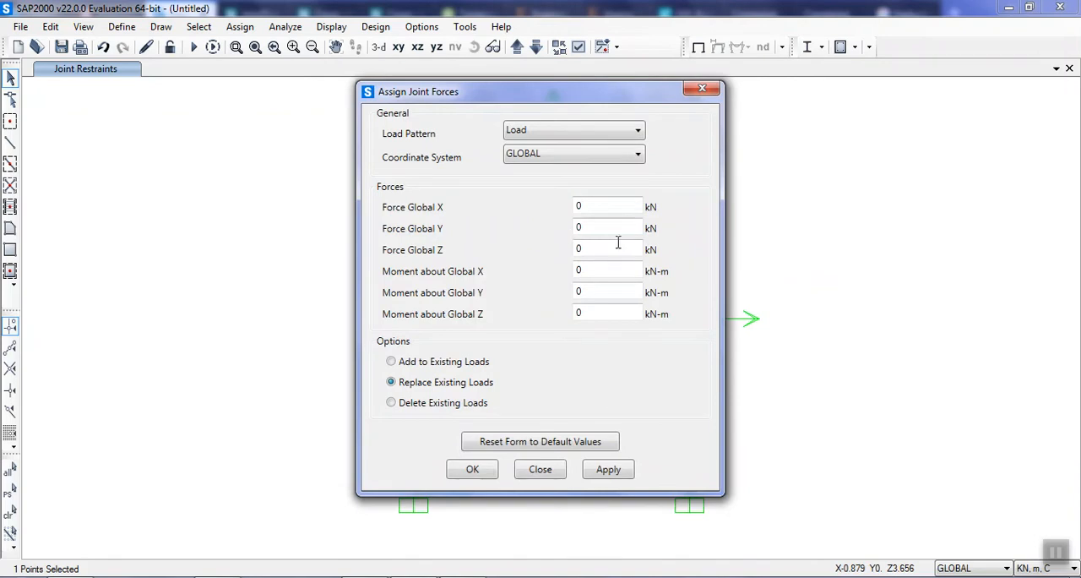
{"action": "double_click", "coordinate": [601, 205]}
{"action": "left_click", "coordinate": [626, 477]}
{"action": "left_click_drag", "start_coordinate": [497, 107], "coordinate": [779, 121]}
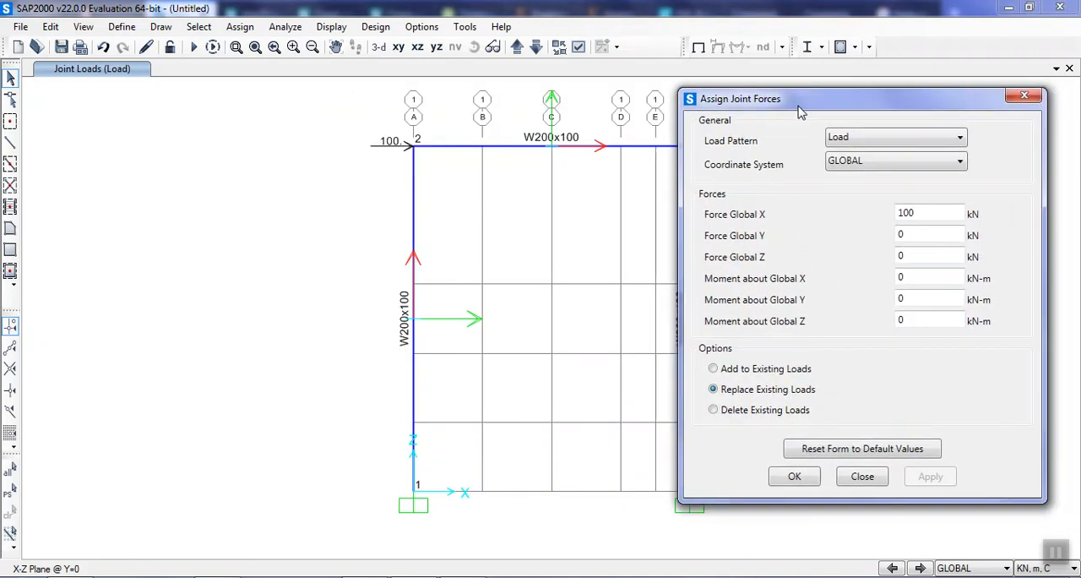
{"action": "left_click", "coordinate": [793, 487]}
Assign a uniform 20 kN/m distributed load in the gravity direction to the beam between joints 2 and 3 under the Load pattern.
{"action": "left_click", "coordinate": [534, 148]}
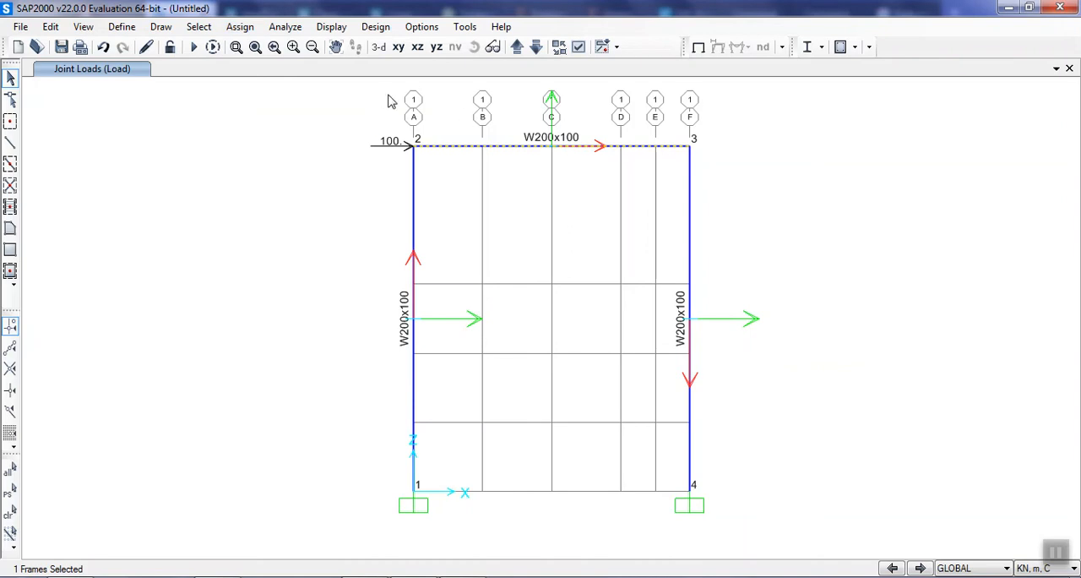
{"action": "left_click", "coordinate": [284, 29]}
{"action": "mouse_move", "coordinate": [243, 27]}
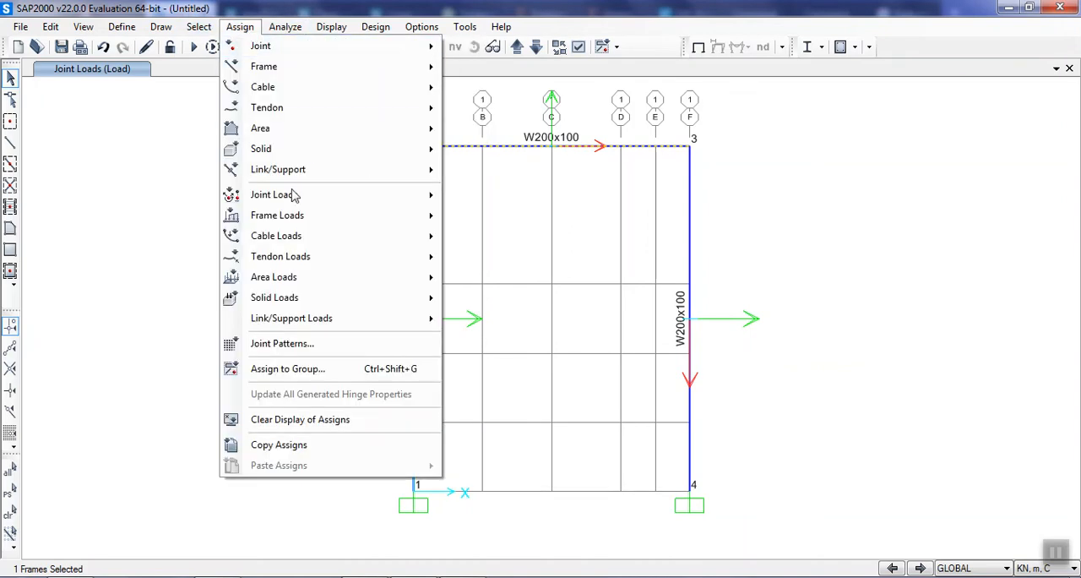
{"action": "mouse_move", "coordinate": [302, 222]}
{"action": "left_click", "coordinate": [498, 262]}
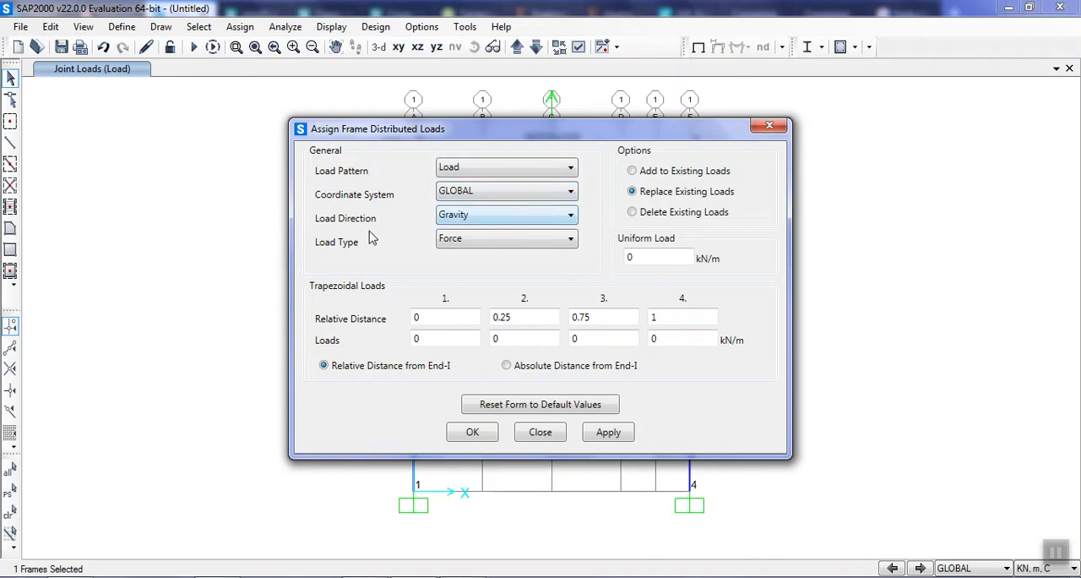
{"action": "double_click", "coordinate": [666, 255]}
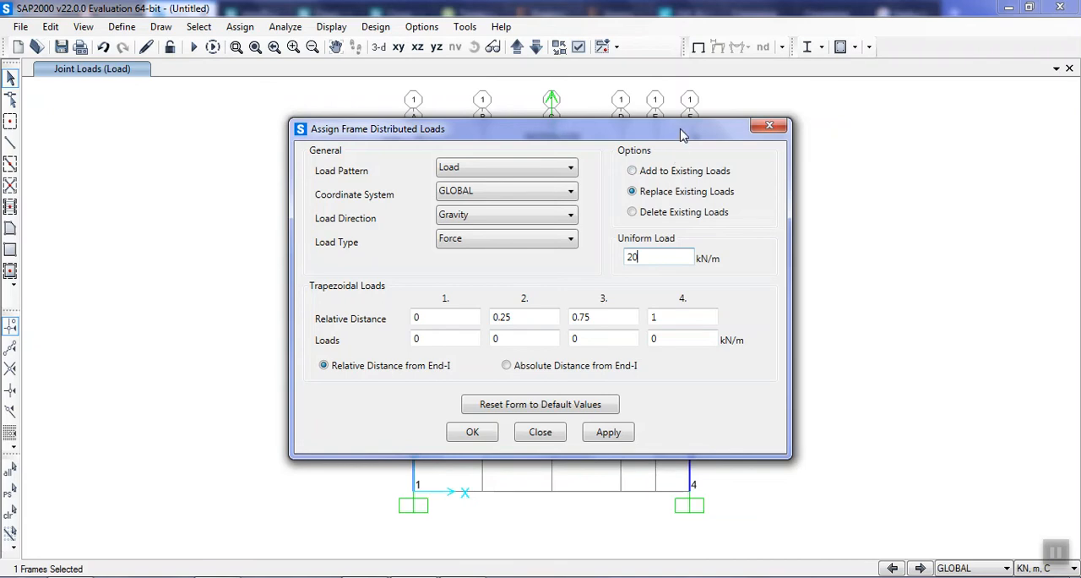
{"action": "left_click", "coordinate": [417, 318]}
{"action": "mouse_move", "coordinate": [654, 135]}
{"action": "left_mouse_down"}
{"action": "mouse_move", "coordinate": [786, 197]}
{"action": "mouse_move", "coordinate": [779, 186]}
{"action": "left_mouse_up"}
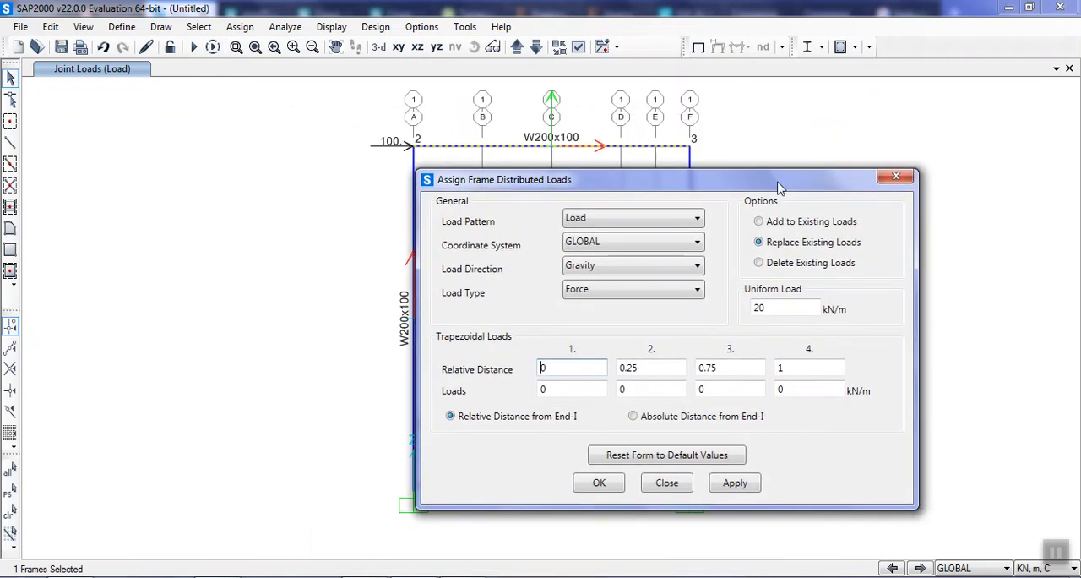
{"action": "left_click", "coordinate": [736, 483]}
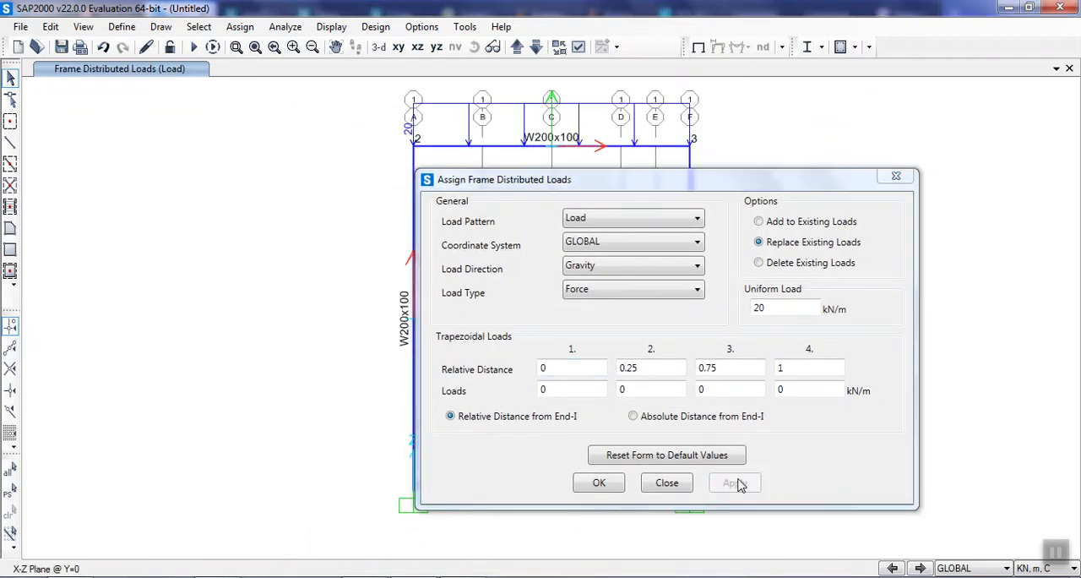
Set the trapezoidal load at relative distance 1 to 20 kN/m and clear the uniform load value.
{"action": "left_click", "coordinate": [570, 390]}
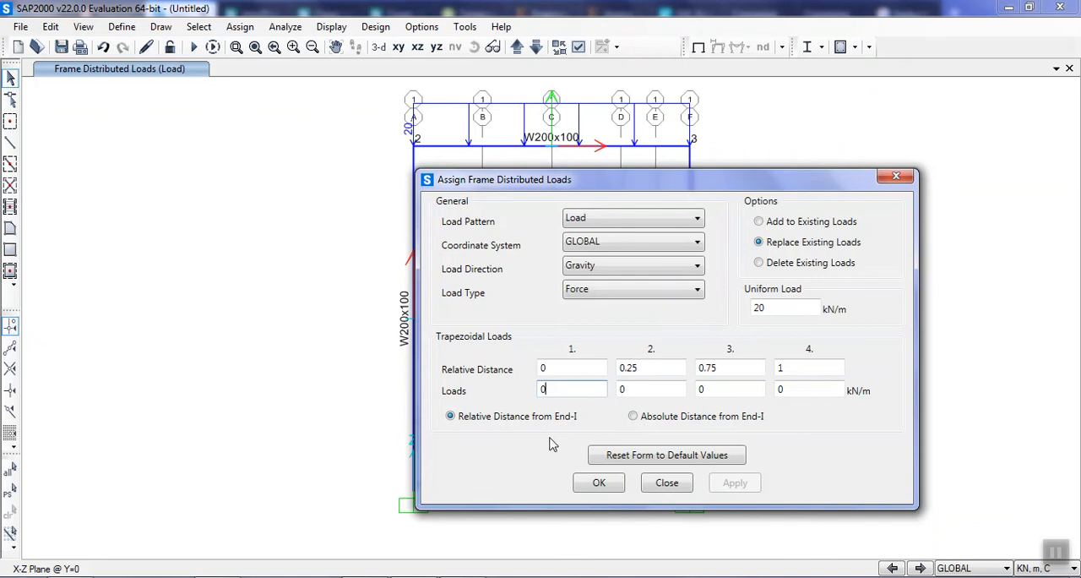
{"action": "left_click", "coordinate": [811, 390]}
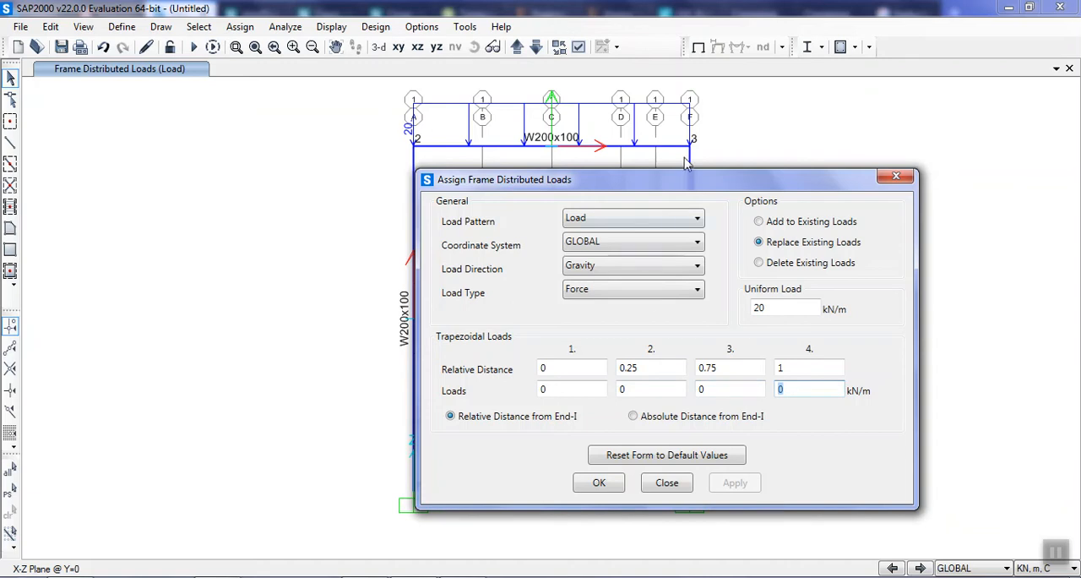
{"action": "type", "text": "2"}
{"action": "left_click", "coordinate": [802, 367]}
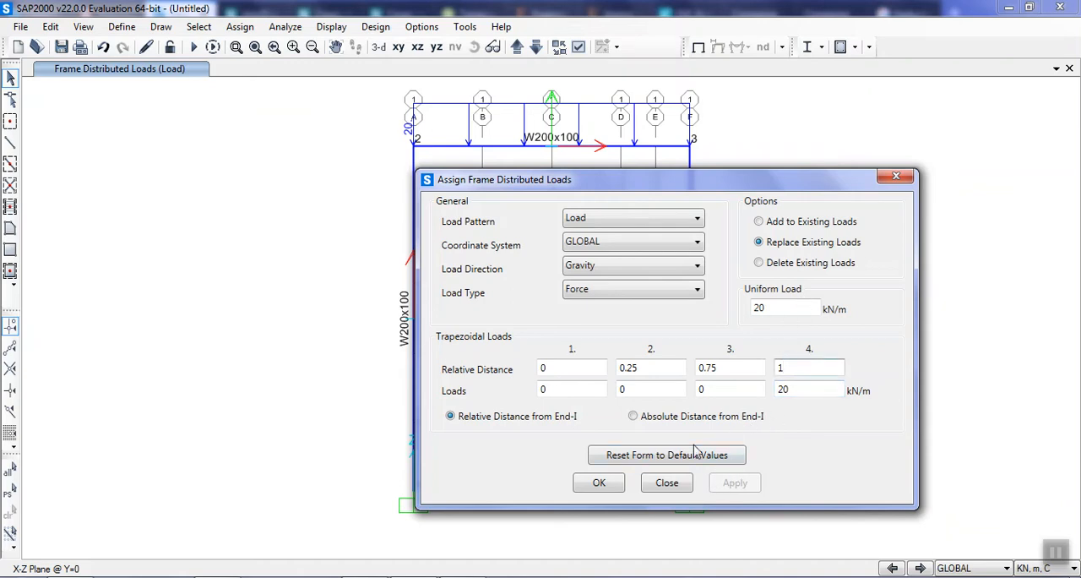
{"action": "left_click", "coordinate": [643, 391]}
{"action": "double_click", "coordinate": [783, 307]}
{"action": "key", "text": "BackSpace"}
{"action": "left_click", "coordinate": [809, 389]}
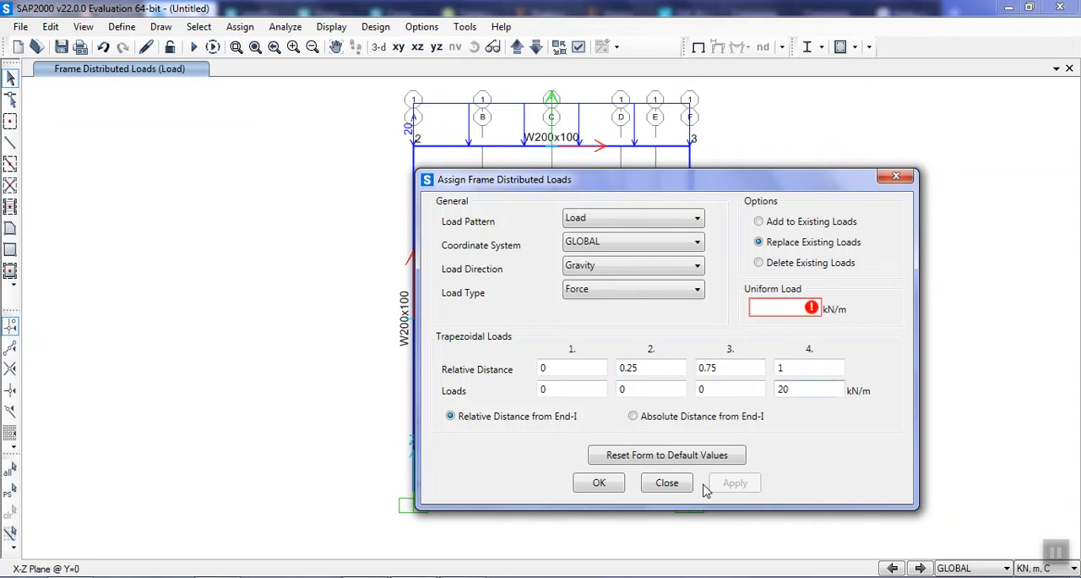
Replace the beam's load with a uniform 20 kN/m load combined with a trapezoidal load of 20 kN/m at relative distance 1.
{"action": "left_click", "coordinate": [597, 149]}
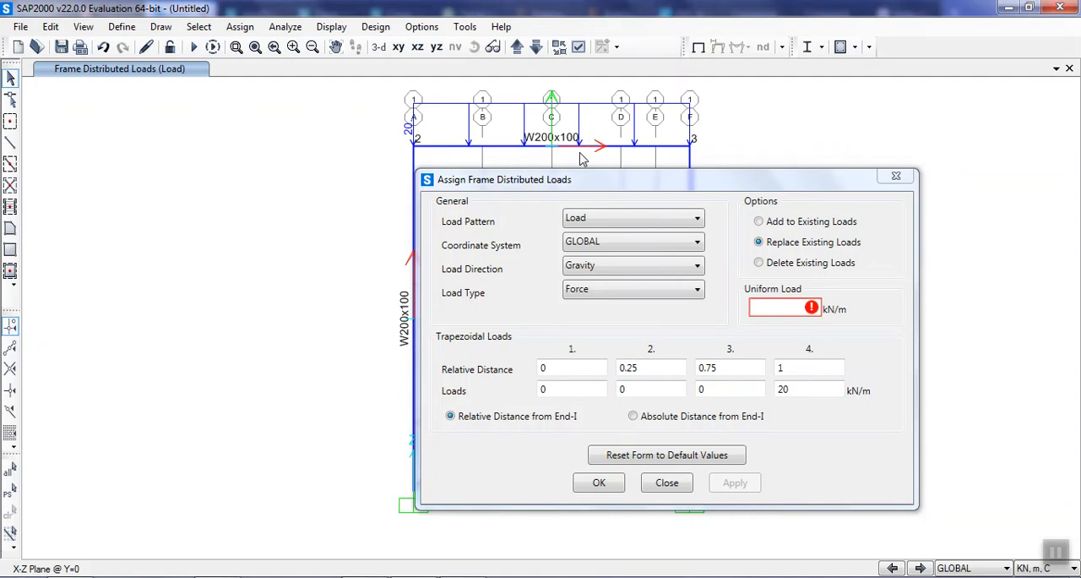
{"action": "left_click", "coordinate": [589, 151]}
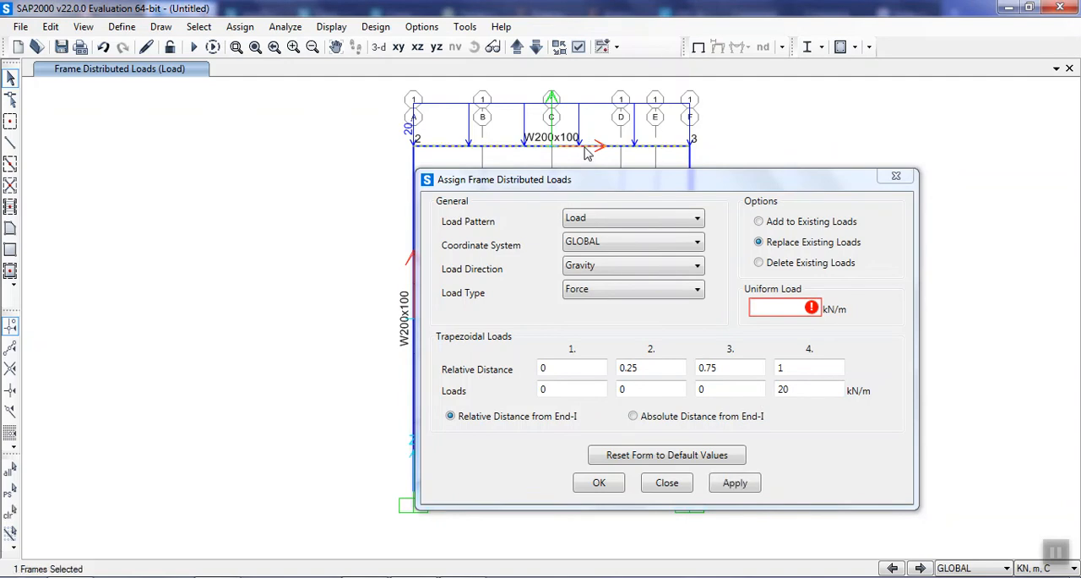
{"action": "left_click", "coordinate": [813, 391]}
{"action": "left_click", "coordinate": [786, 309]}
{"action": "type", "text": "2"}
{"action": "key", "text": "BackSpace"}
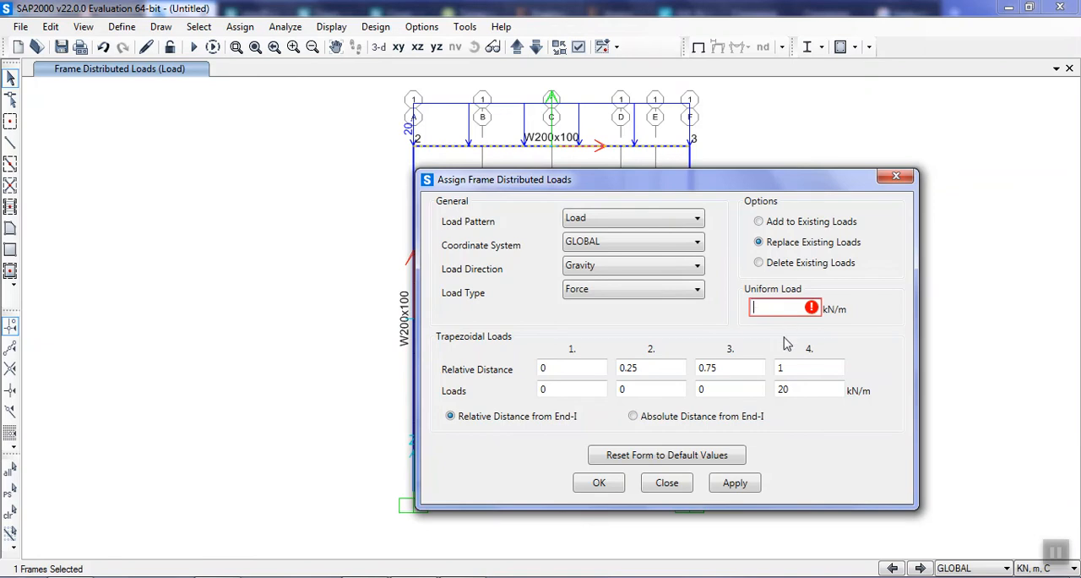
{"action": "type", "text": "20"}
{"action": "left_click", "coordinate": [732, 485]}
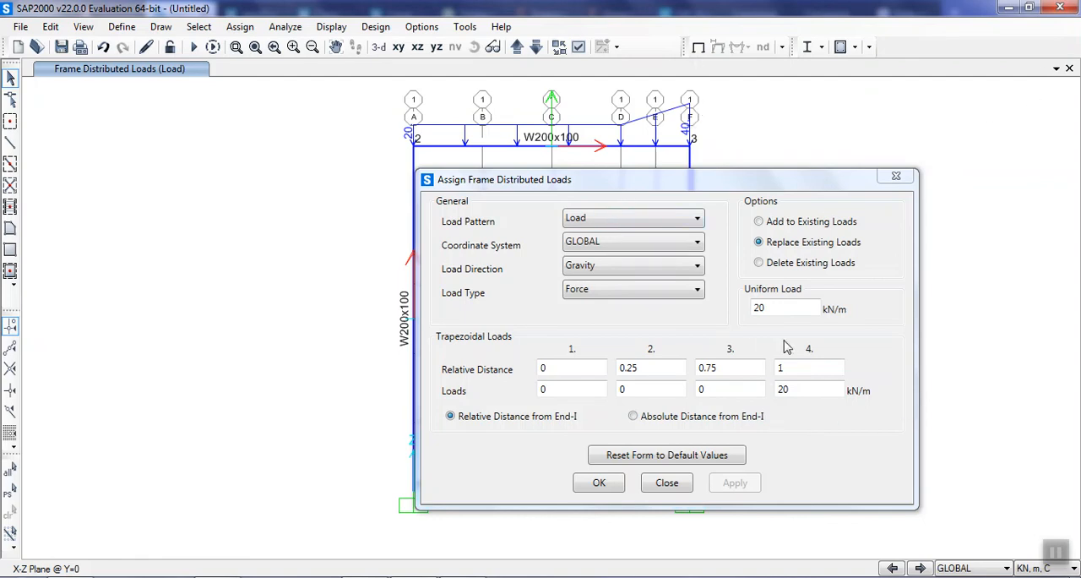
Replace the beam's load with trapezoidal loads of 0, 5, 10 and 15 kN/m at relative distances 0, 0.25, 0.75 and 1, without uniform load.
{"action": "left_click_drag", "start_coordinate": [793, 303], "coordinate": [716, 325]}
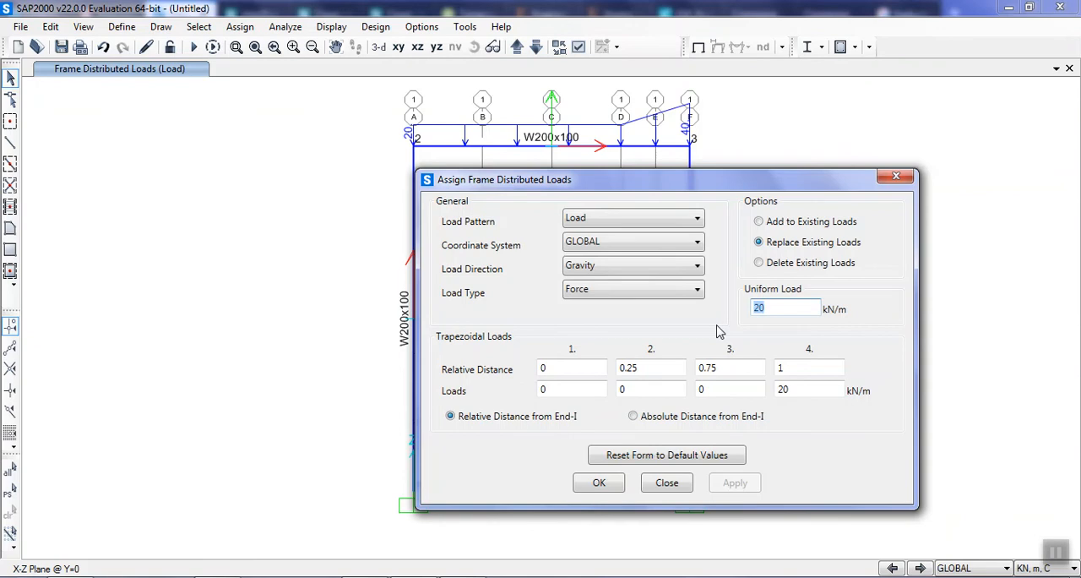
{"action": "type", "text": "0"}
{"action": "left_click", "coordinate": [629, 145]}
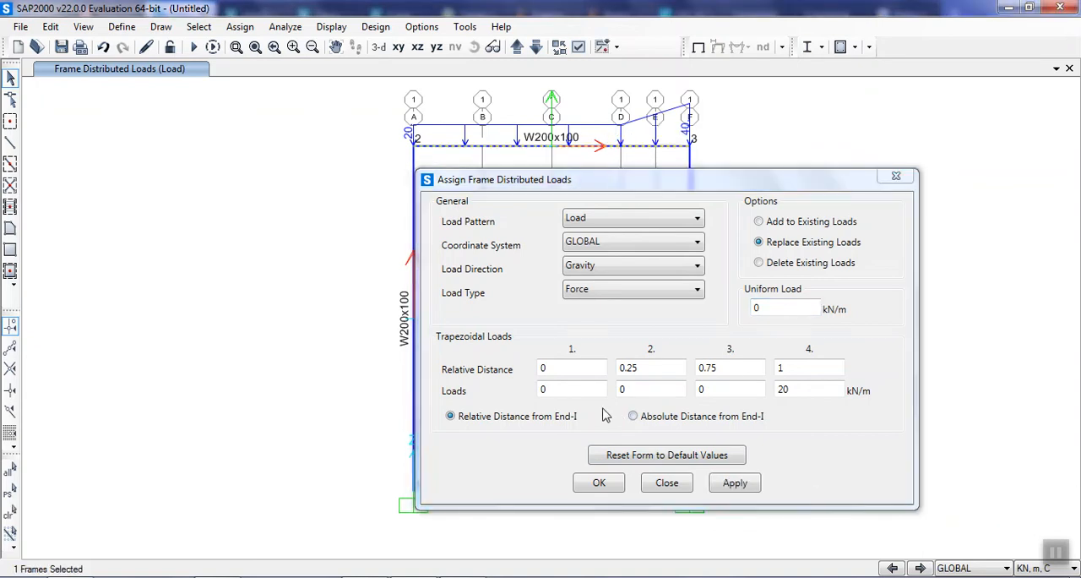
{"action": "left_click", "coordinate": [640, 389]}
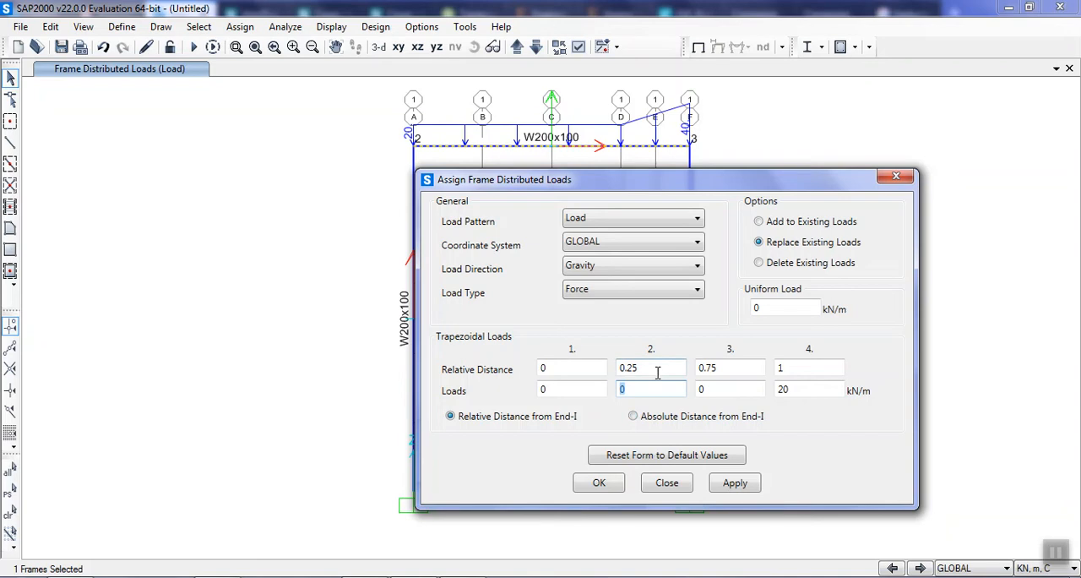
{"action": "double_click", "coordinate": [795, 390]}
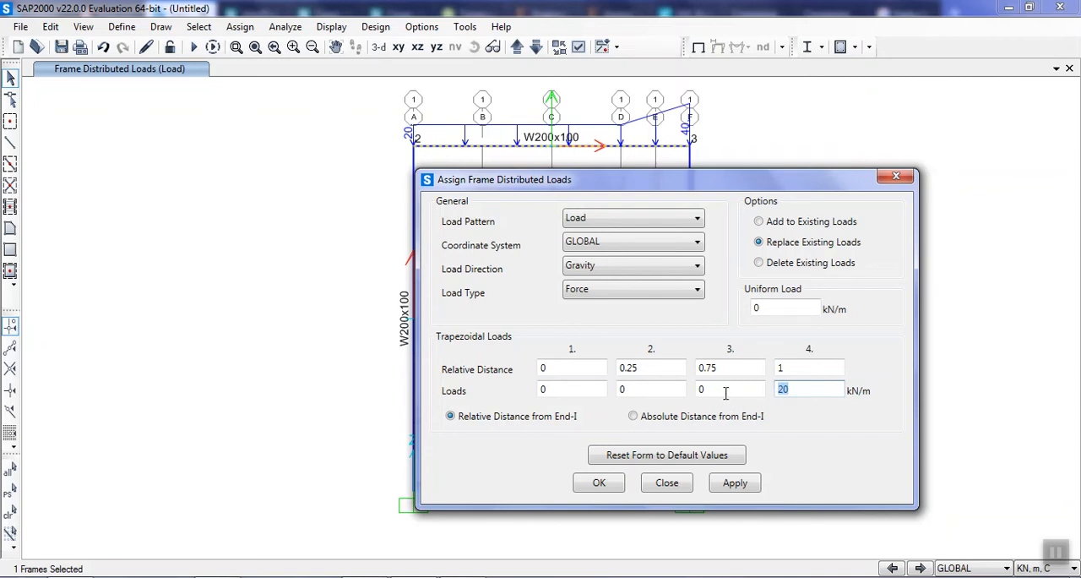
{"action": "type", "text": "15"}
{"action": "double_click", "coordinate": [646, 388]}
{"action": "type", "text": "5"}
{"action": "double_click", "coordinate": [717, 387]}
{"action": "type", "text": "10"}
{"action": "left_click", "coordinate": [736, 482]}
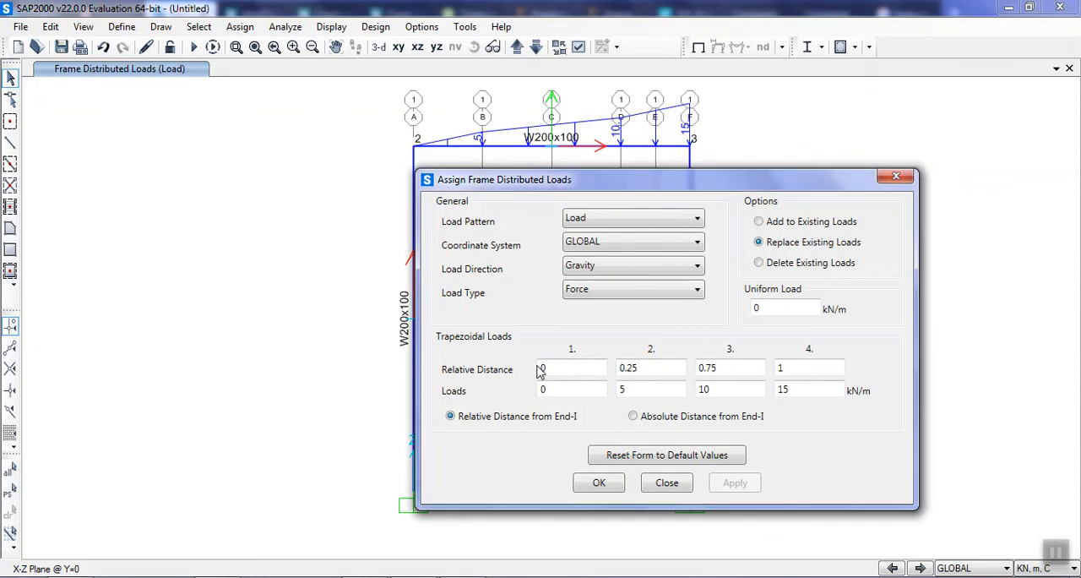
Reset the trapezoidal load values at relative distances 0.25, 0.75 and 1 to 0 kN/m.
{"action": "left_click", "coordinate": [671, 368]}
{"action": "left_click", "coordinate": [763, 368]}
{"action": "left_click", "coordinate": [803, 366]}
{"action": "left_click", "coordinate": [572, 388]}
{"action": "left_click", "coordinate": [701, 390]}
{"action": "left_click", "coordinate": [667, 386]}
{"action": "double_click", "coordinate": [667, 386]}
{"action": "type", "text": "0"}
{"action": "double_click", "coordinate": [692, 387]}
{"action": "type", "text": "0"}
{"action": "double_click", "coordinate": [798, 389]}
{"action": "type", "text": "0"}
Replace the load on the beam between joints 2 and 3 with a uniform 20 kN/m gravity load and close the load assignment.
{"action": "double_click", "coordinate": [791, 305]}
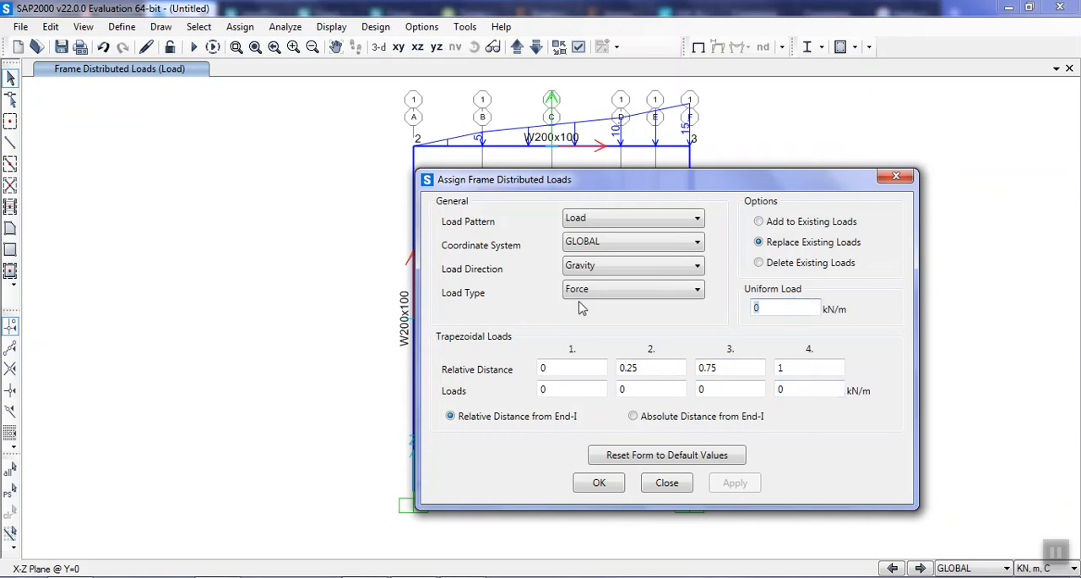
{"action": "type", "text": "20"}
{"action": "left_click", "coordinate": [600, 149]}
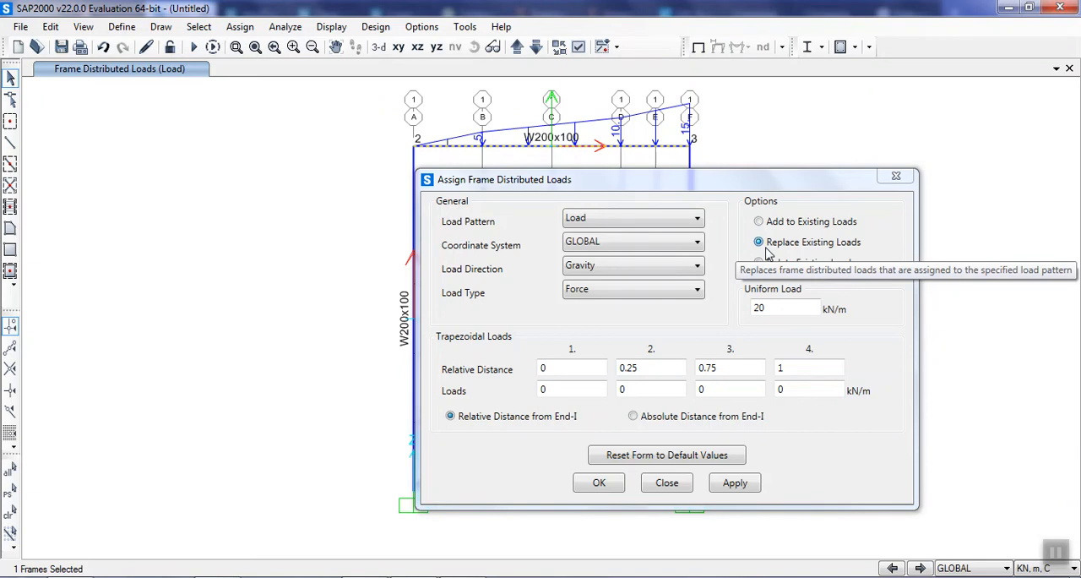
{"action": "left_click", "coordinate": [751, 487]}
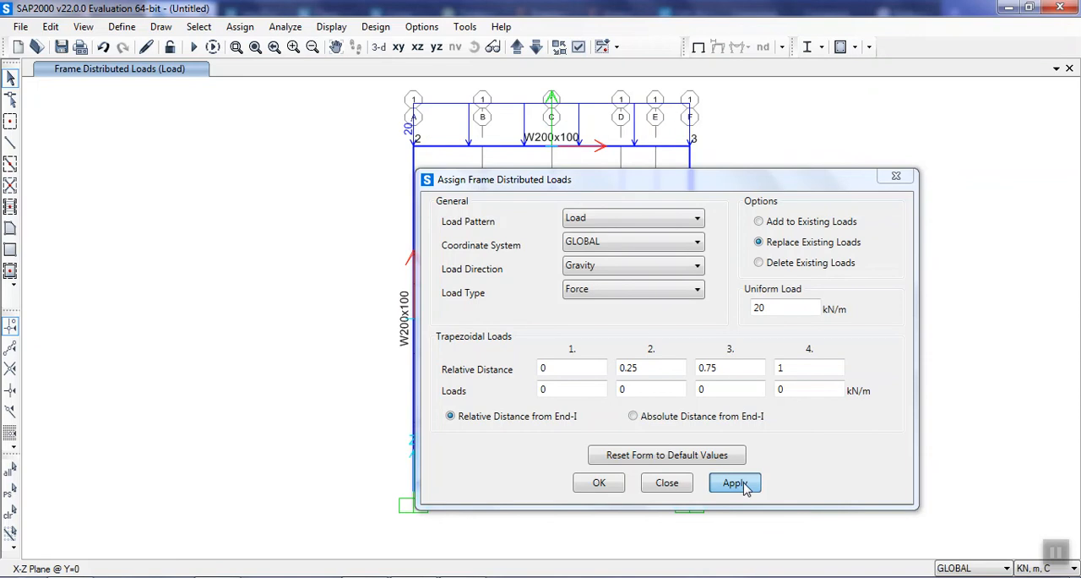
{"action": "left_click", "coordinate": [745, 488]}
{"action": "left_click", "coordinate": [616, 484]}
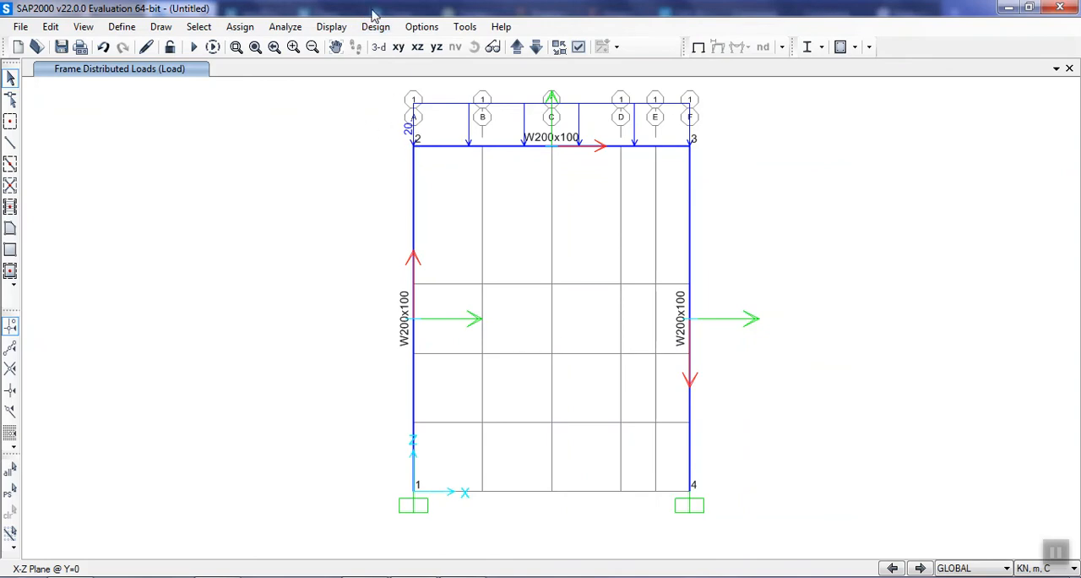
Set the analysis options to Plane Frame in the XZ plane, leaving only the UX, UZ and RY degrees of freedom.
{"action": "left_click", "coordinate": [240, 29]}
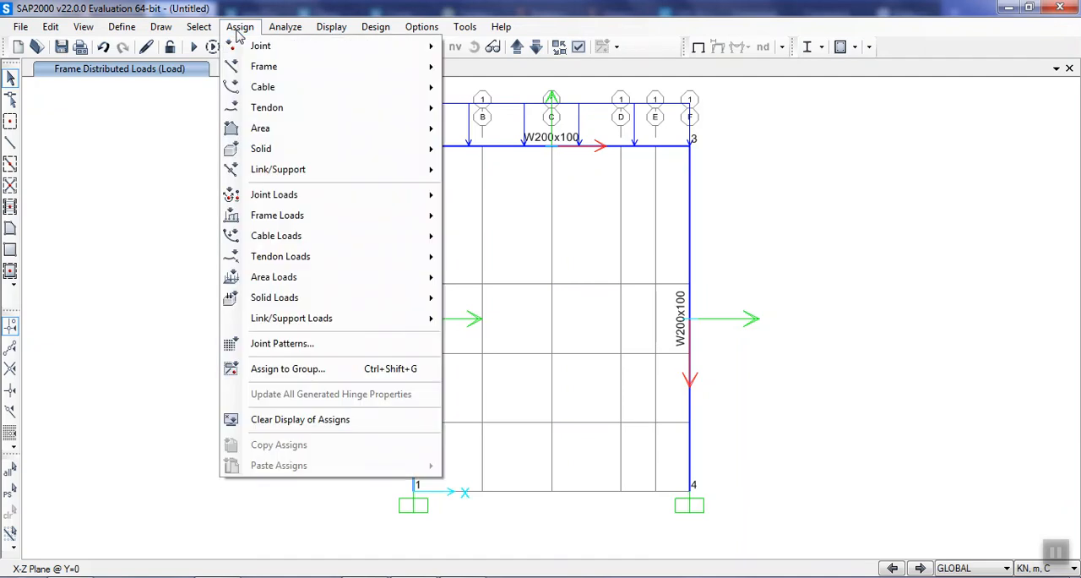
{"action": "mouse_move", "coordinate": [288, 32]}
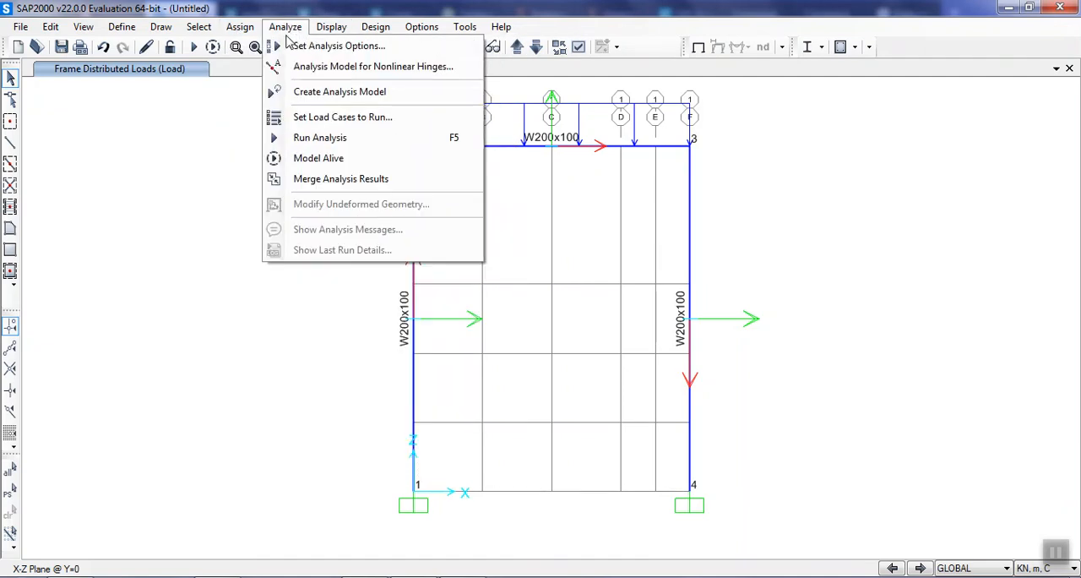
{"action": "left_click", "coordinate": [292, 47]}
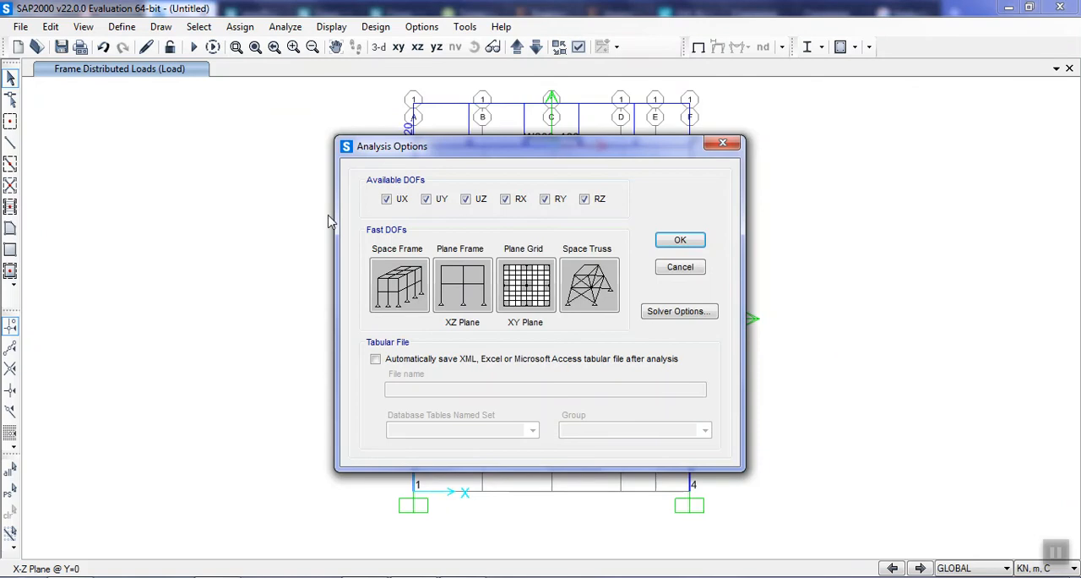
{"action": "left_click", "coordinate": [440, 313]}
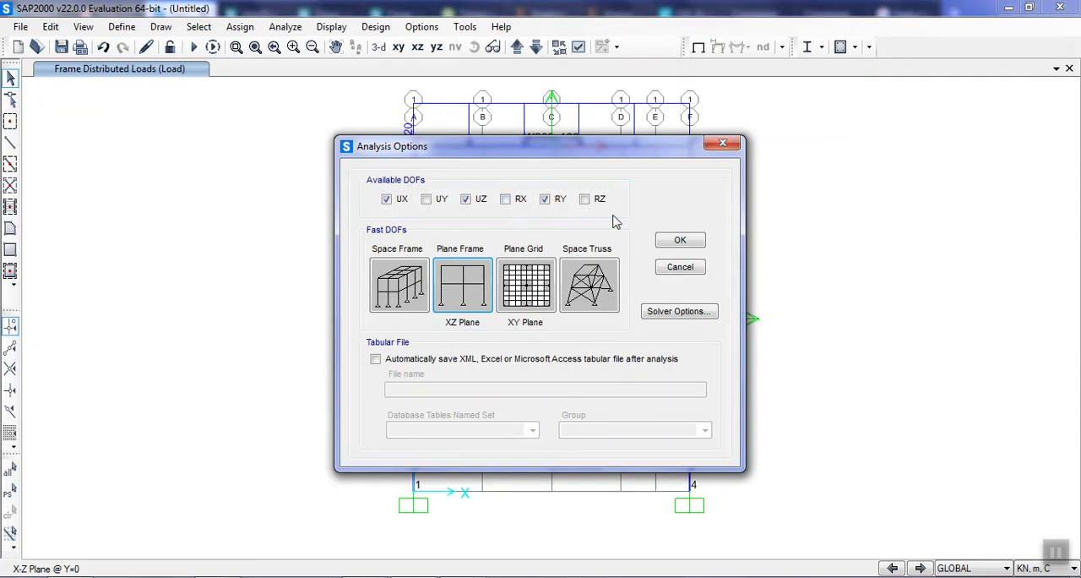
{"action": "left_click", "coordinate": [680, 241]}
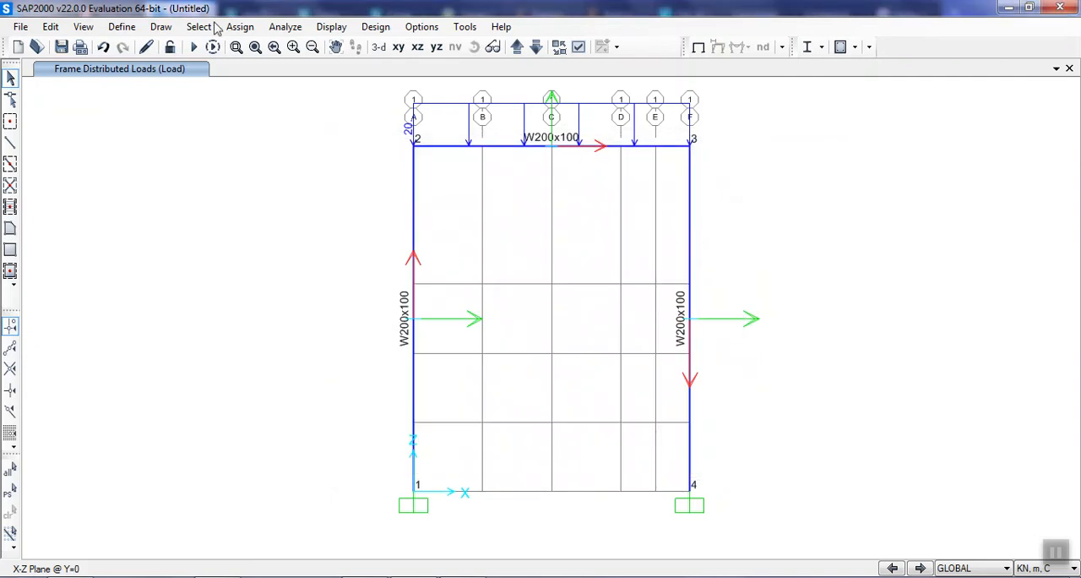
Start the analysis run for the Load linear static case.
{"action": "left_click", "coordinate": [329, 28]}
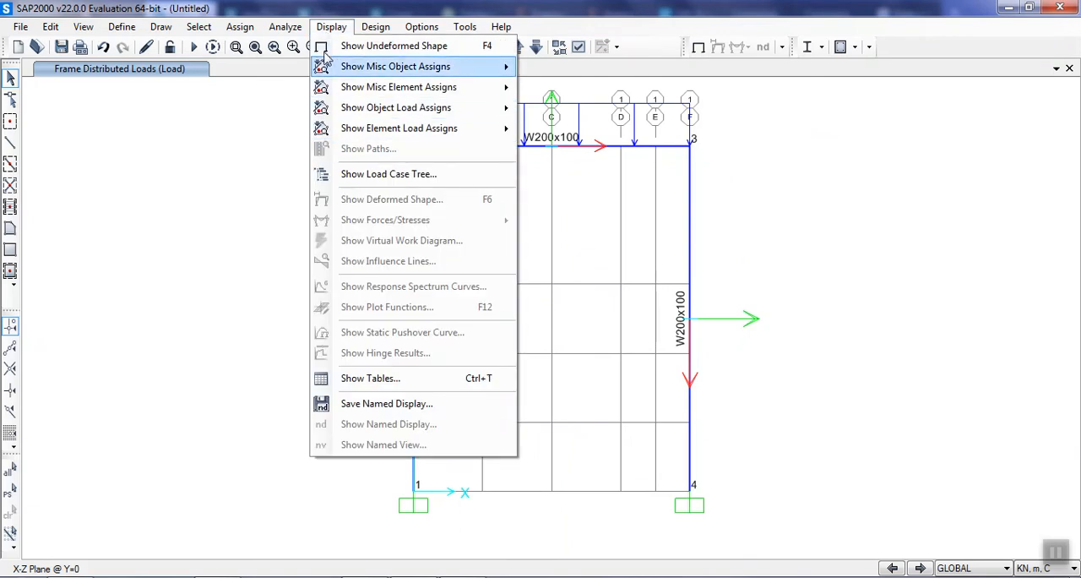
{"action": "mouse_move", "coordinate": [373, 29]}
{"action": "mouse_move", "coordinate": [285, 28]}
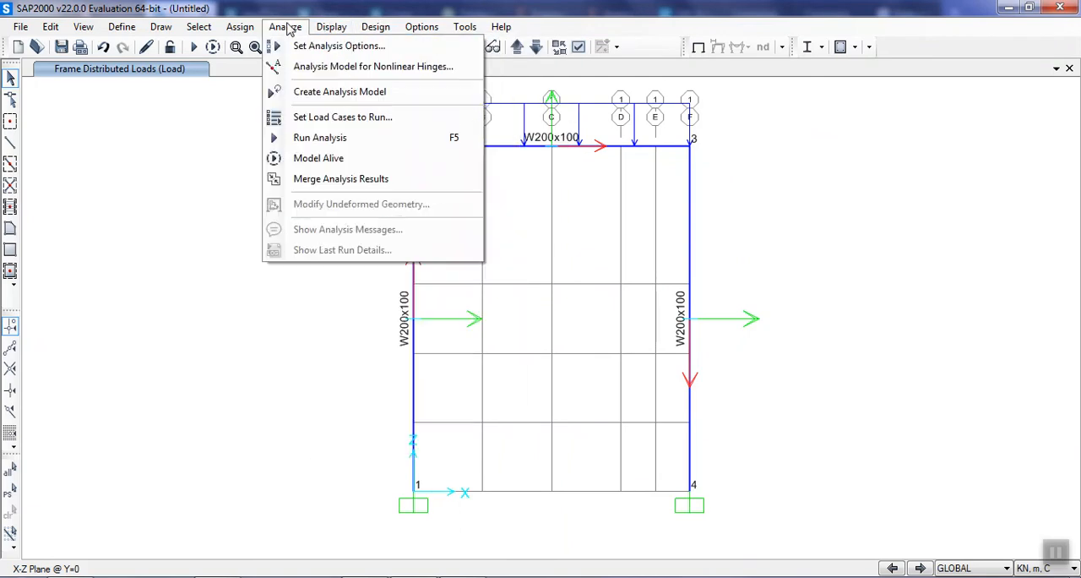
{"action": "left_click", "coordinate": [312, 138]}
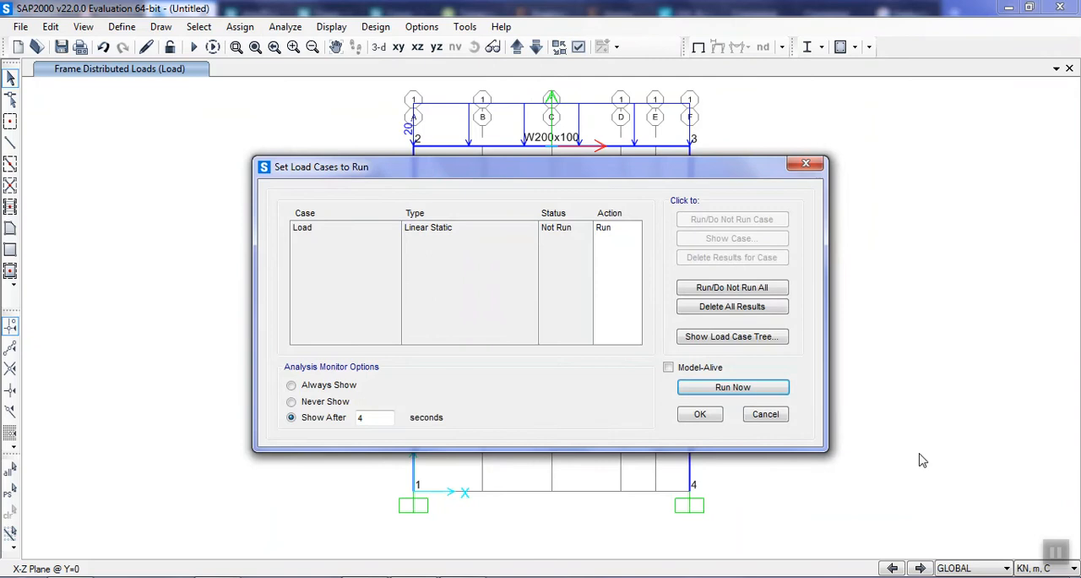
{"action": "left_click", "coordinate": [731, 389]}
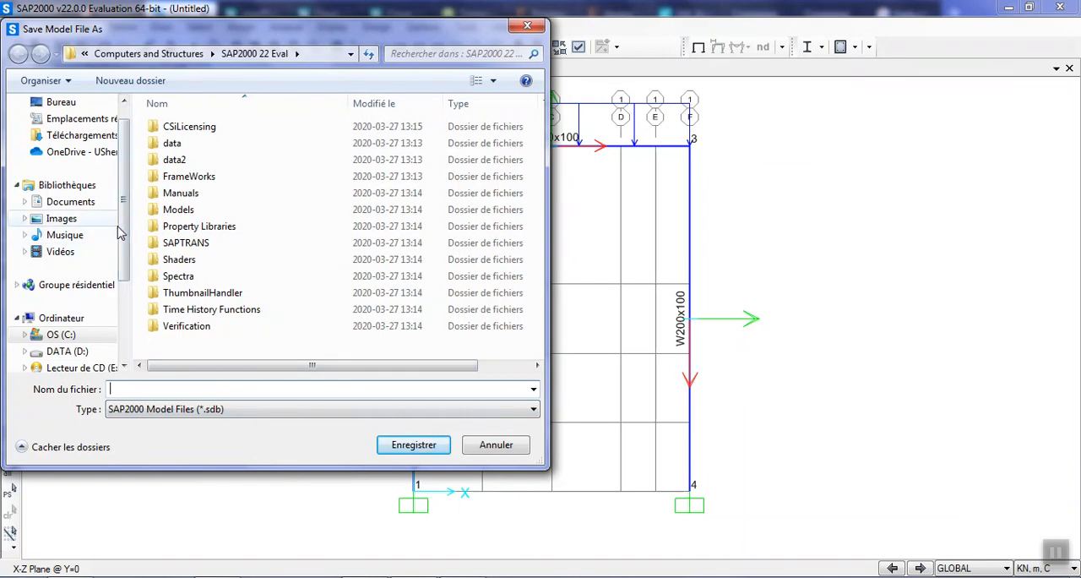
Browse to the GBA folder on the desktop as the location for saving the model.
{"action": "scroll", "coordinate": [105, 295], "scroll_direction": "down", "scroll_amount": 3}
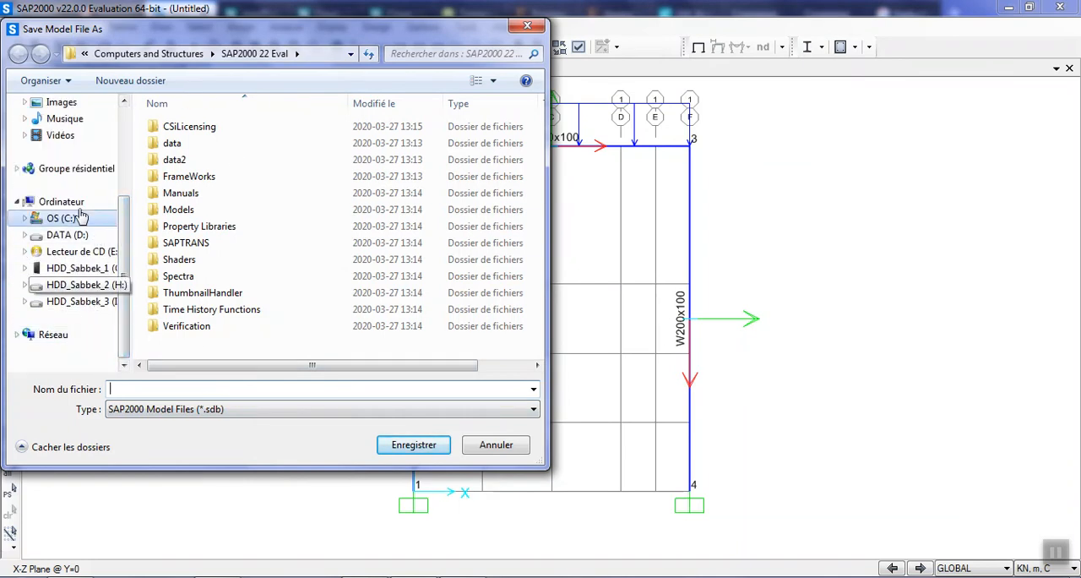
{"action": "scroll", "coordinate": [67, 169], "scroll_direction": "up", "scroll_amount": 3}
{"action": "left_click", "coordinate": [60, 125]}
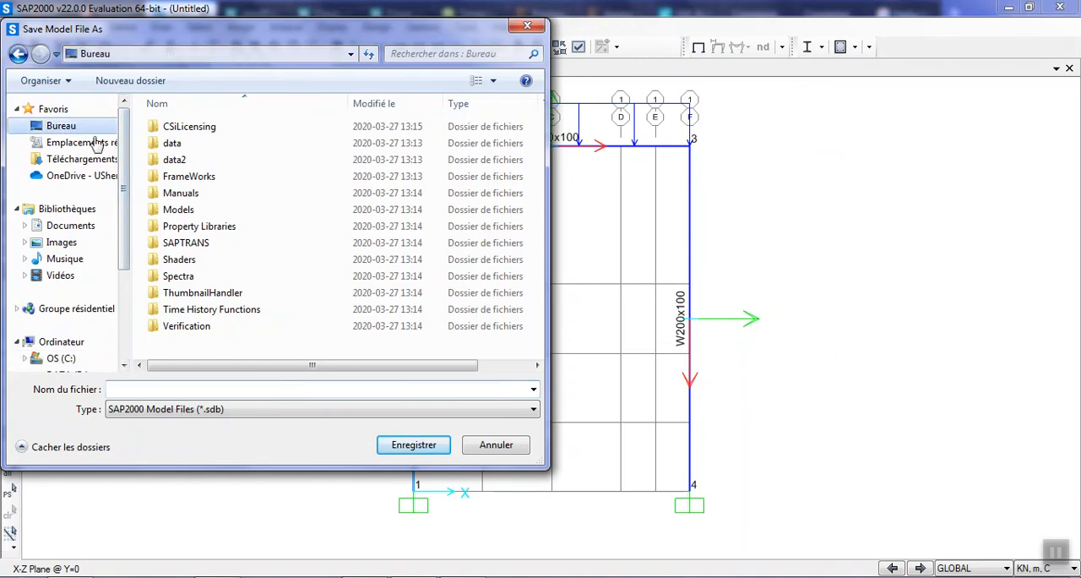
{"action": "left_click", "coordinate": [171, 172]}
{"action": "scroll", "coordinate": [186, 174], "scroll_direction": "down", "scroll_amount": 5}
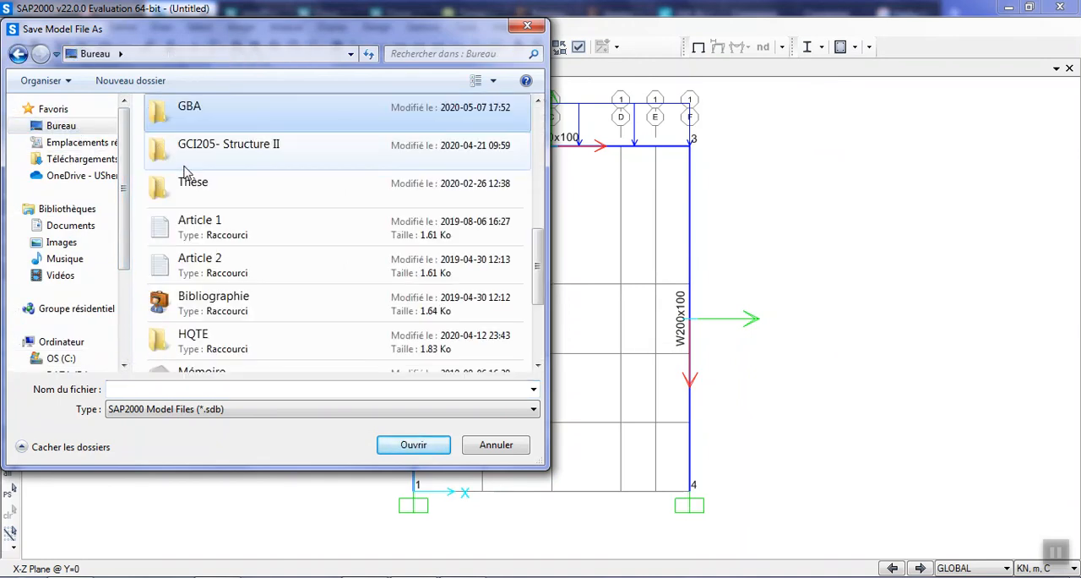
{"action": "double_click", "coordinate": [240, 128]}
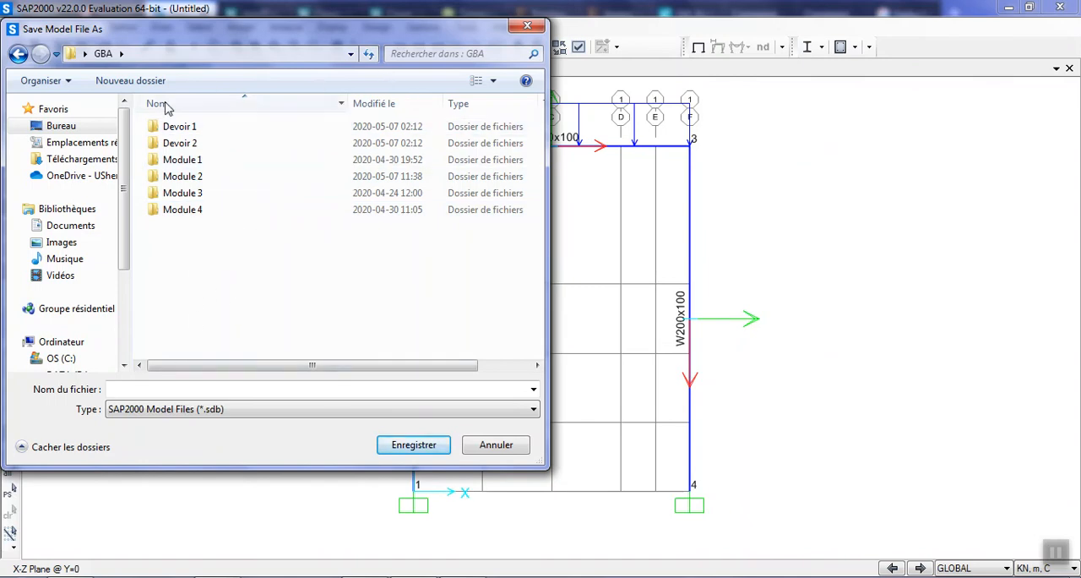
Create a folder named SAP Tutoriel inside the GBA folder and open it.
{"action": "left_click", "coordinate": [138, 82]}
{"action": "type", "text": "S"}
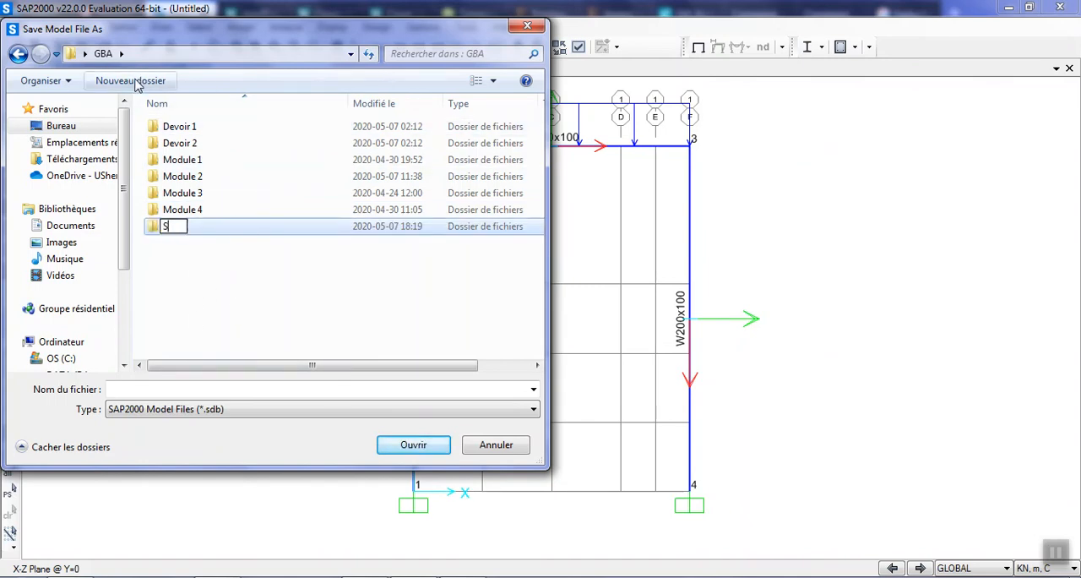
{"action": "type", "text": "AP Tutoriel"}
{"action": "key", "text": "Return"}
{"action": "double_click", "coordinate": [282, 233]}
Save the model in the SAP Tutoriel folder under the file name Test so the analysis can run.
{"action": "left_click", "coordinate": [318, 388]}
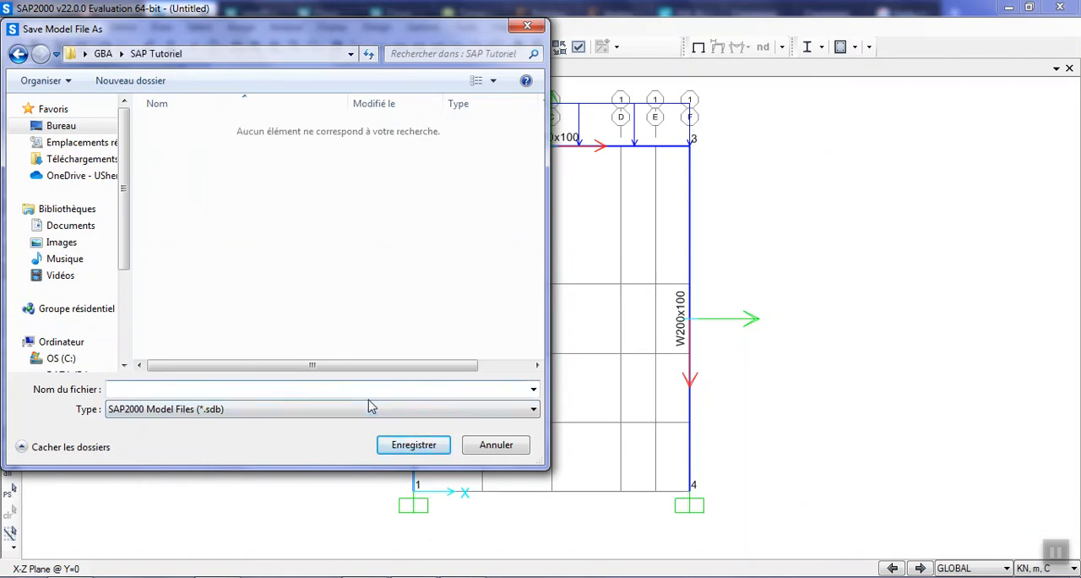
{"action": "type", "text": "Test"}
{"action": "left_click", "coordinate": [411, 443]}
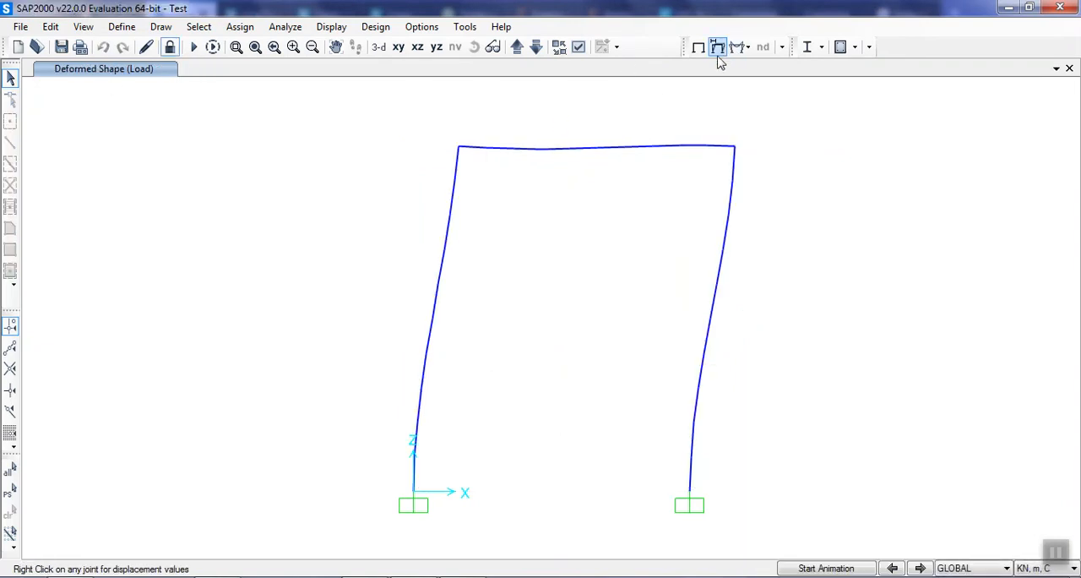
Inspect the displacements of joint 3 on the deformed shape and check the deformed shape display settings.
{"action": "right_click", "coordinate": [734, 148]}
{"action": "left_click", "coordinate": [719, 46]}
{"action": "left_click", "coordinate": [713, 9]}
Display the axial force diagram for the Load case with its values shown on the frame.
{"action": "left_click", "coordinate": [738, 47]}
{"action": "left_click", "coordinate": [763, 100]}
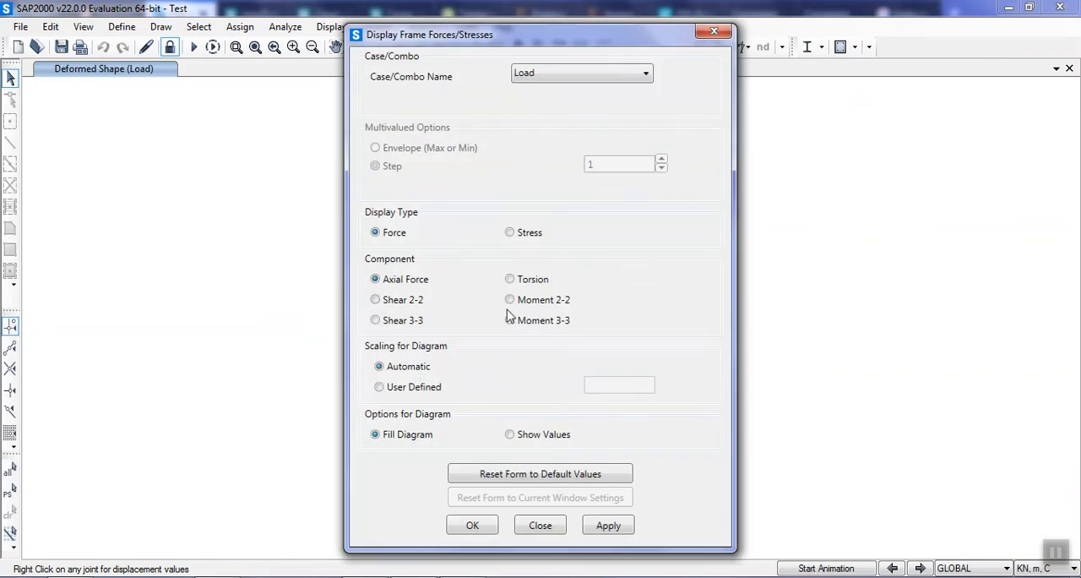
{"action": "left_click", "coordinate": [609, 526]}
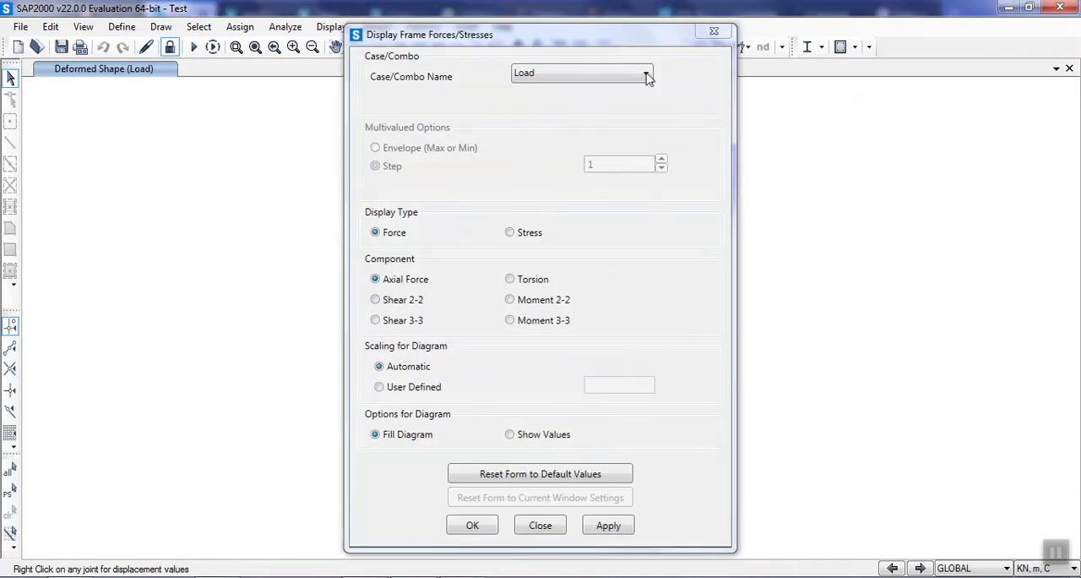
{"action": "left_click_drag", "start_coordinate": [496, 26], "coordinate": [774, 39]}
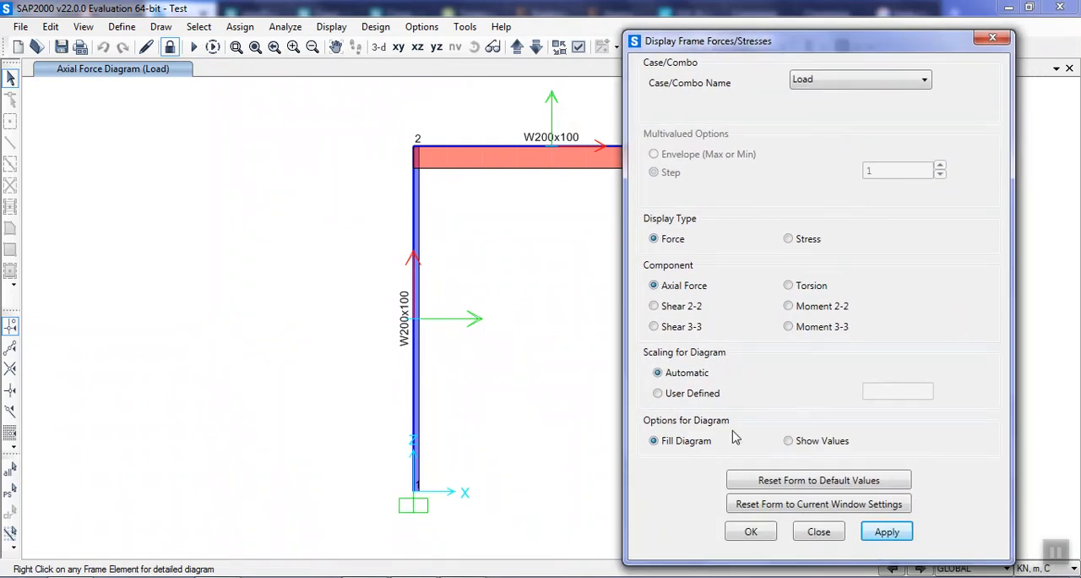
{"action": "left_click", "coordinate": [791, 441]}
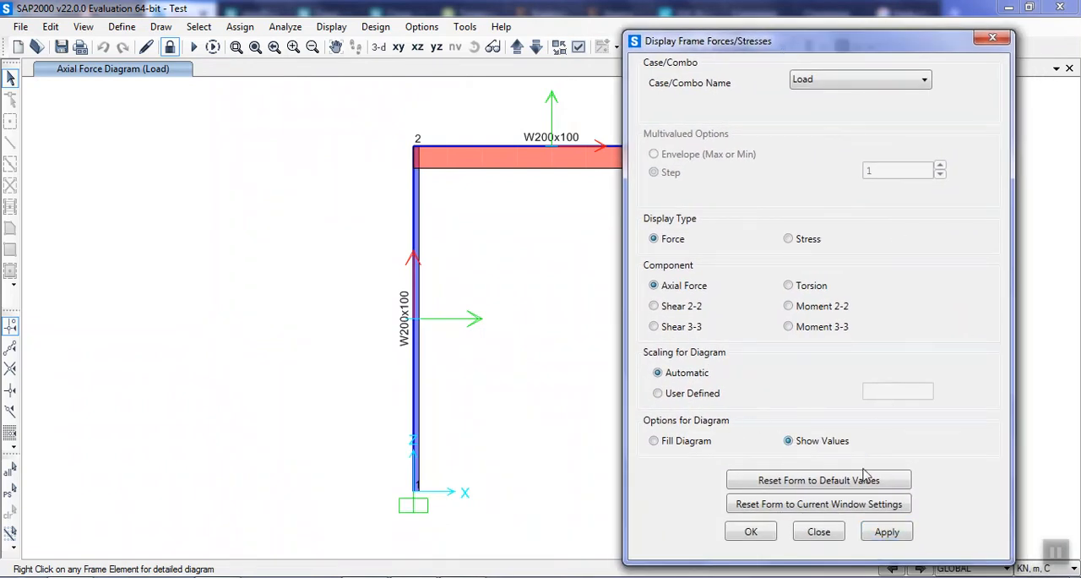
{"action": "left_click", "coordinate": [902, 534]}
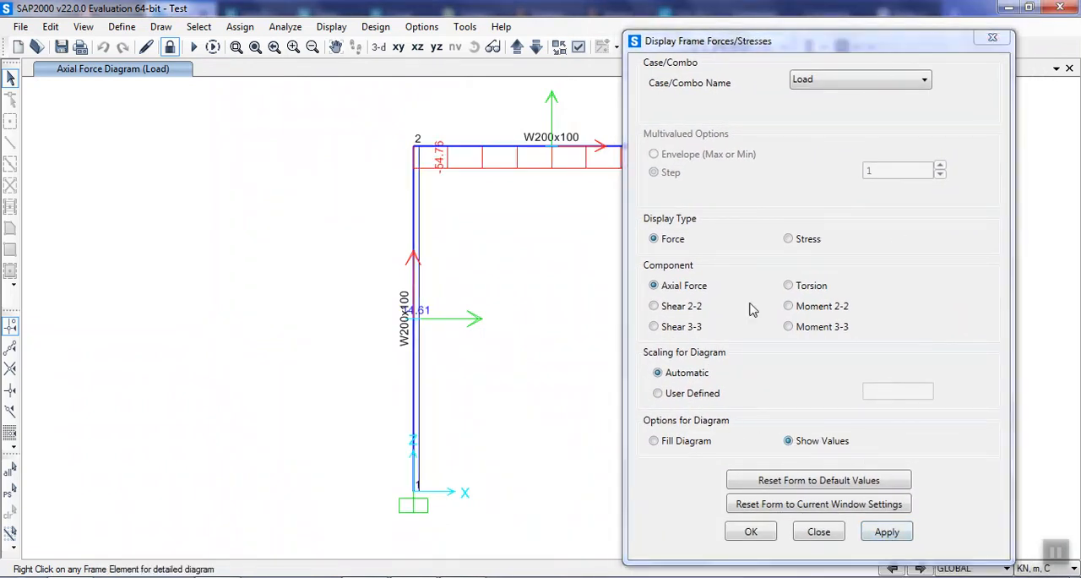
Display the Shear 2-2 diagram for the Load case and uncover the column between joints 3 and 4.
{"action": "left_click", "coordinate": [679, 308]}
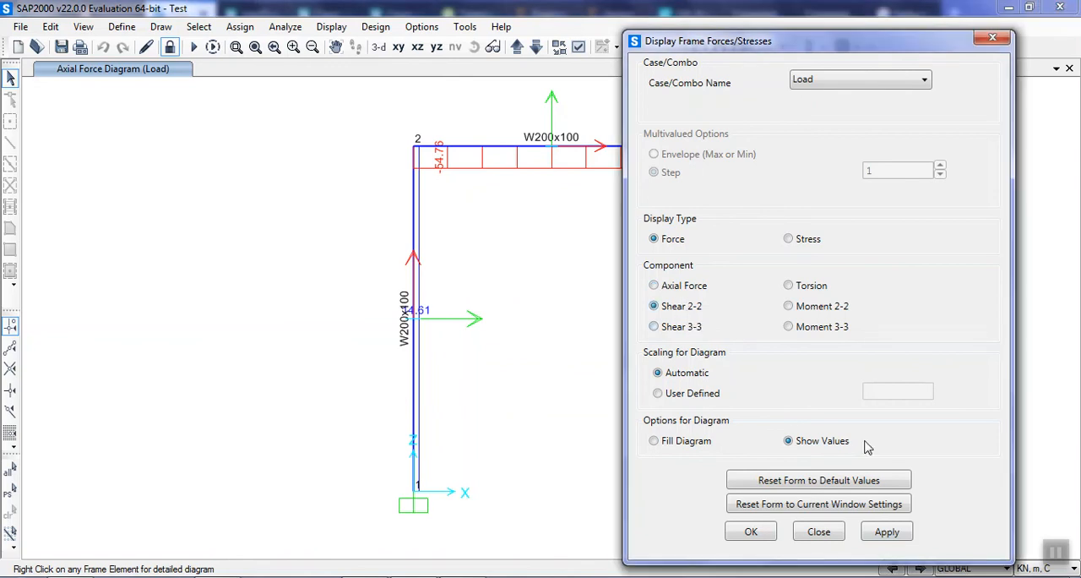
{"action": "left_click", "coordinate": [885, 532]}
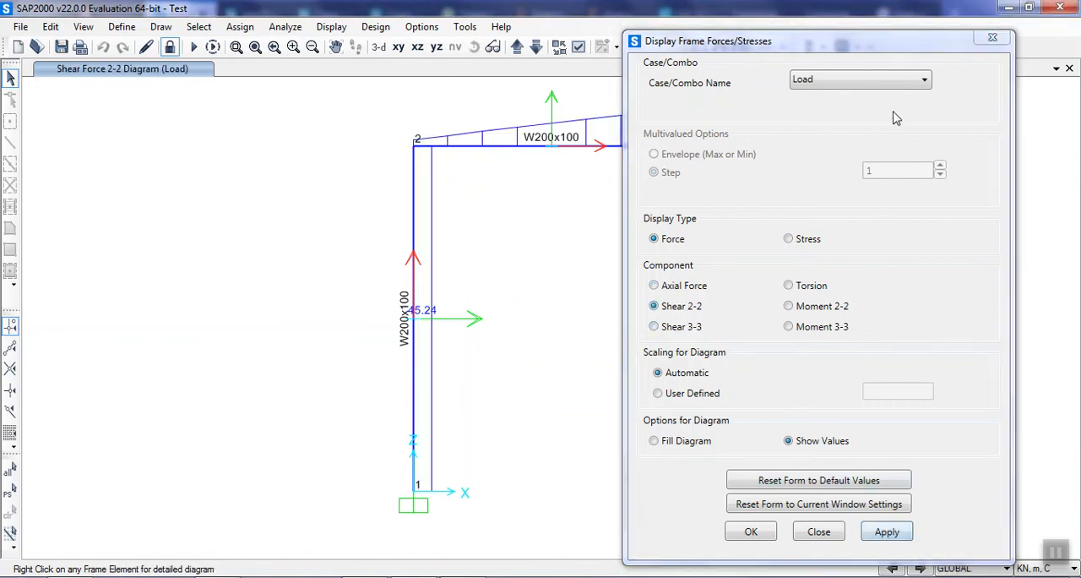
{"action": "left_click_drag", "start_coordinate": [892, 53], "coordinate": [364, 75]}
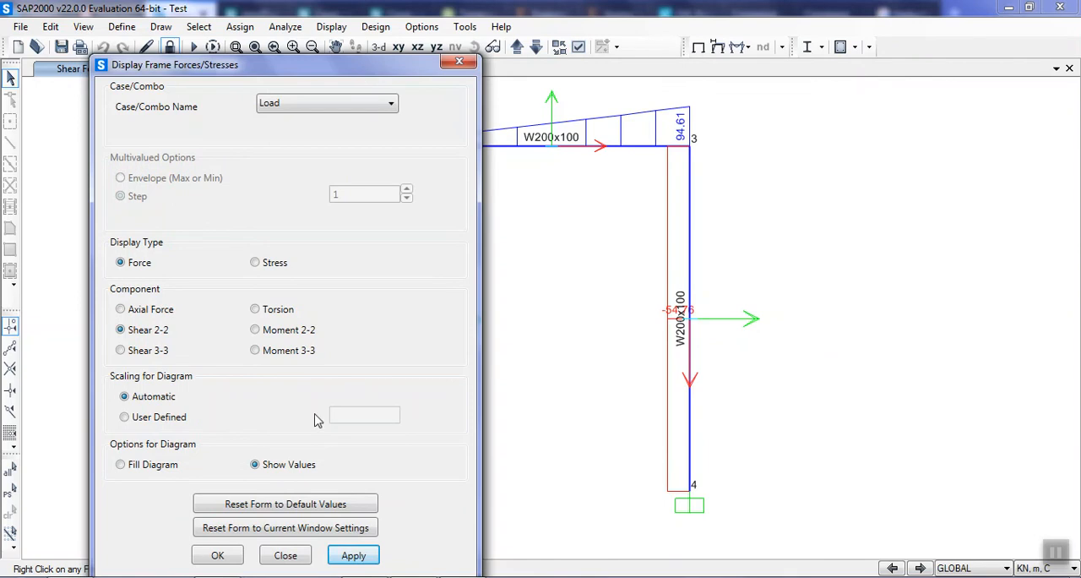
Display the Moment 3-3 diagram for the Load case and close the frame forces settings.
{"action": "left_click", "coordinate": [279, 350]}
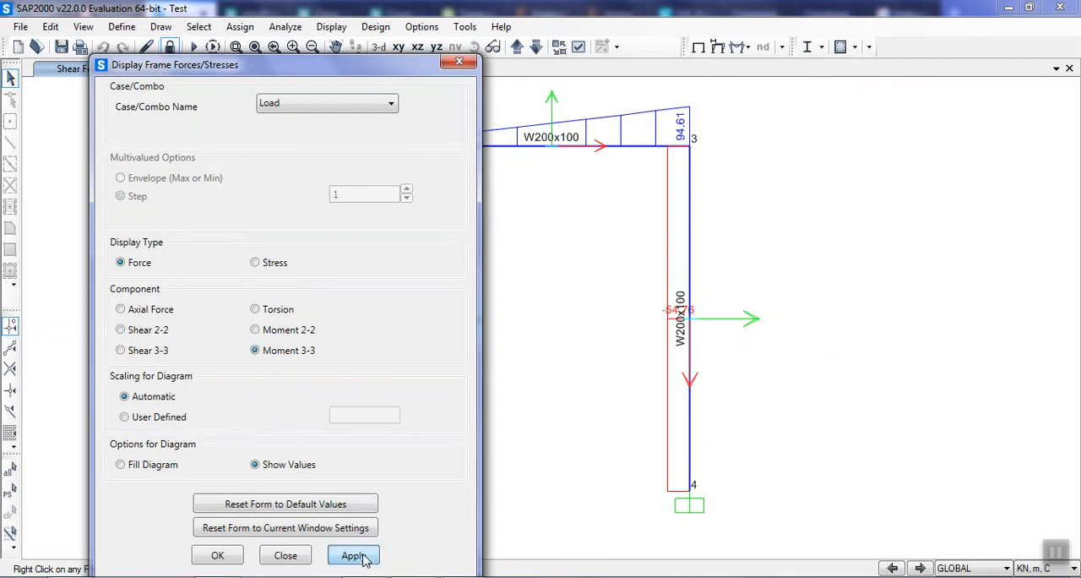
{"action": "left_click", "coordinate": [355, 558]}
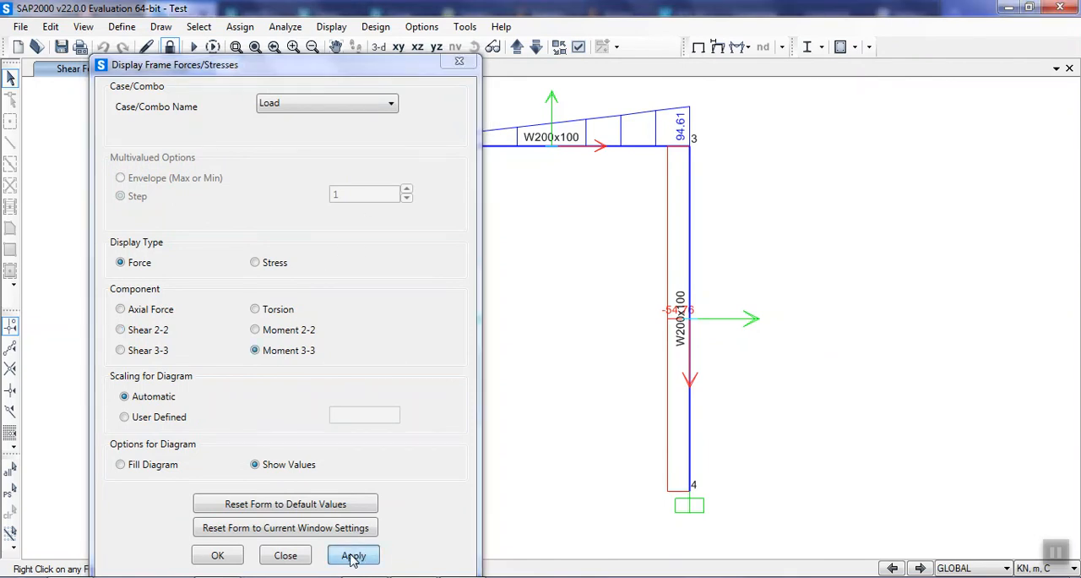
{"action": "left_click", "coordinate": [218, 558]}
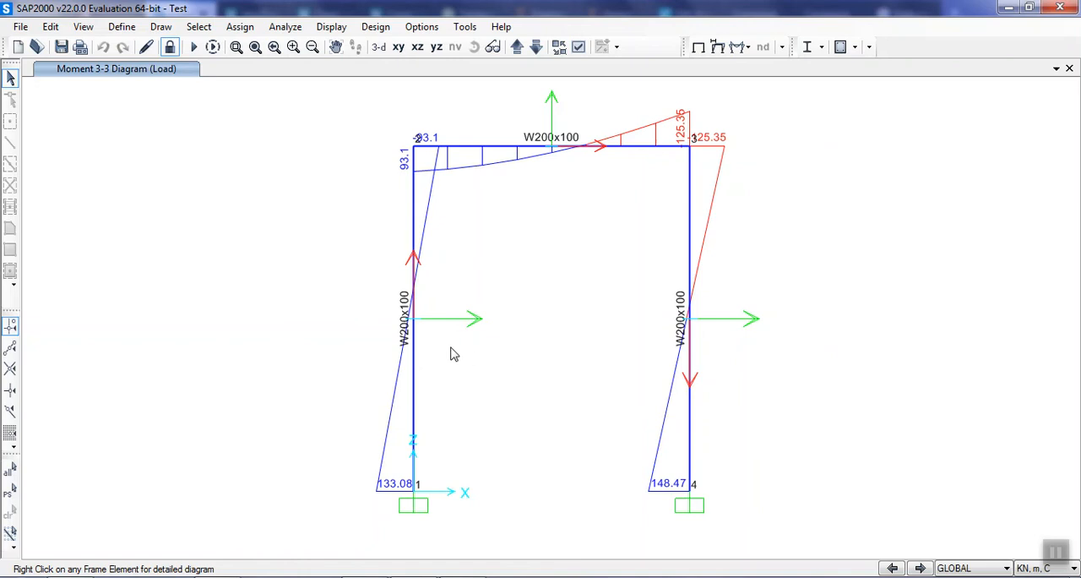
Unlock the model, deleting the analysis results, and assign a uniform 20 kN/m load in global X to the column between joints 1 and 2.
{"action": "left_click", "coordinate": [172, 47]}
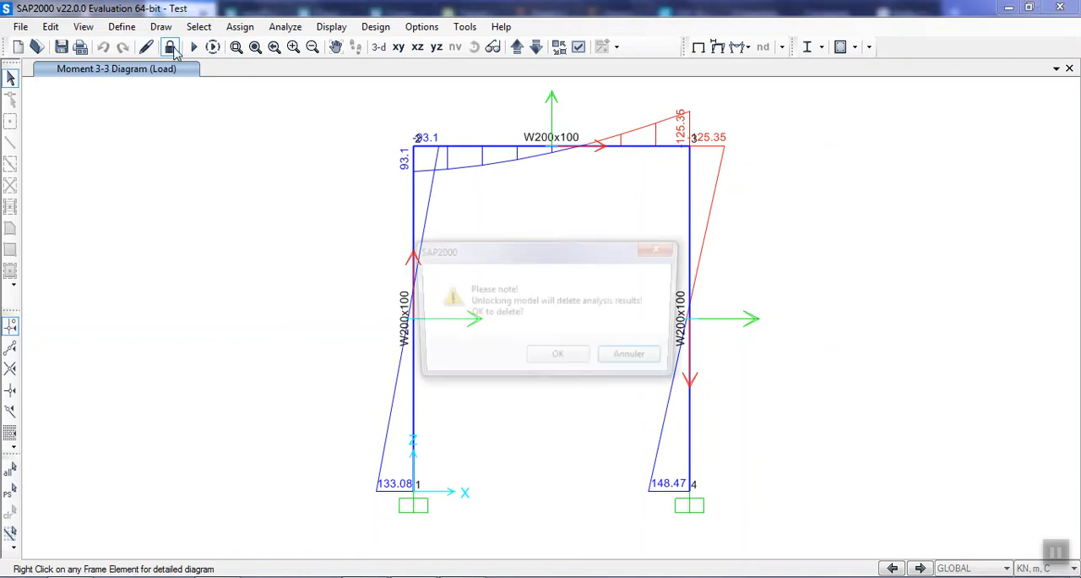
{"action": "left_click", "coordinate": [557, 358]}
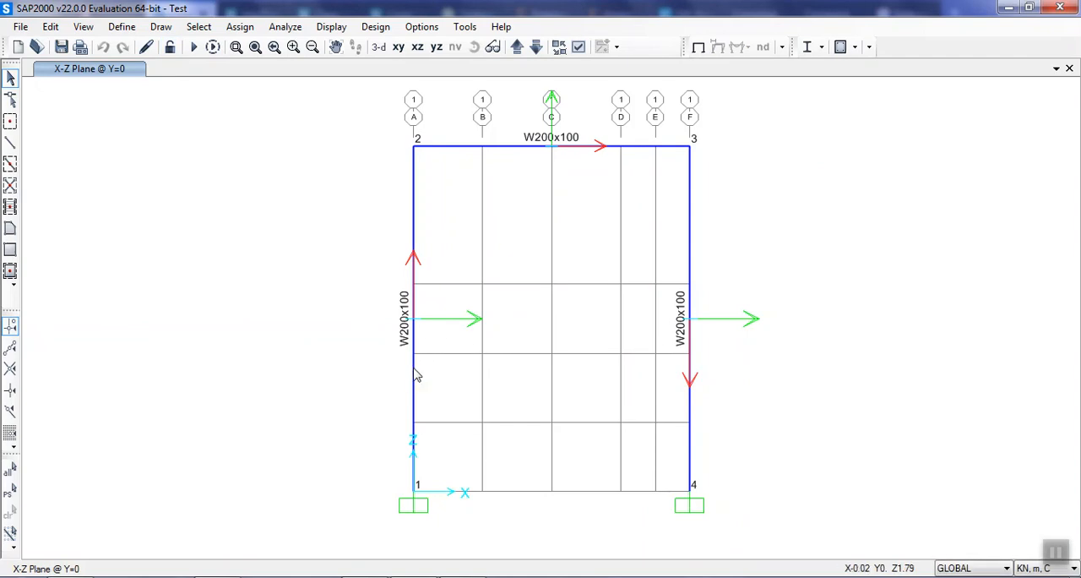
{"action": "left_click", "coordinate": [414, 247]}
{"action": "left_click", "coordinate": [240, 27]}
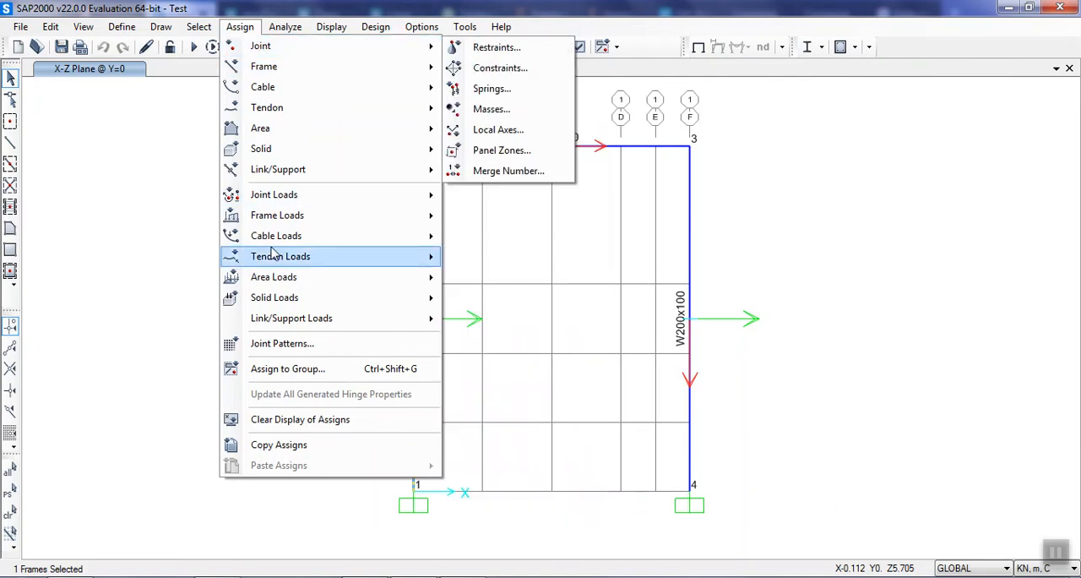
{"action": "mouse_move", "coordinate": [309, 215]}
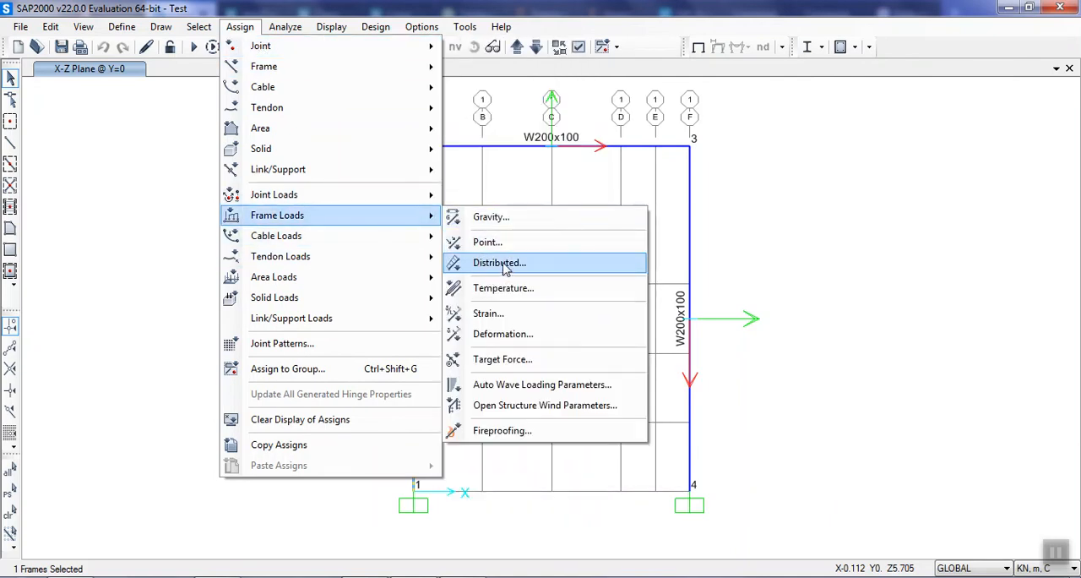
{"action": "left_click", "coordinate": [497, 263]}
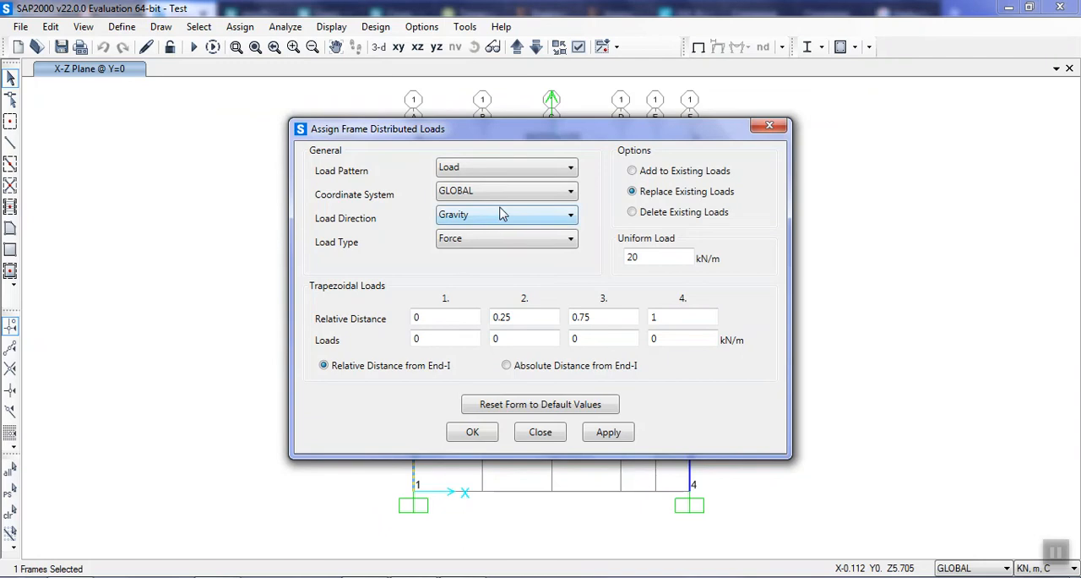
{"action": "left_click", "coordinate": [504, 217]}
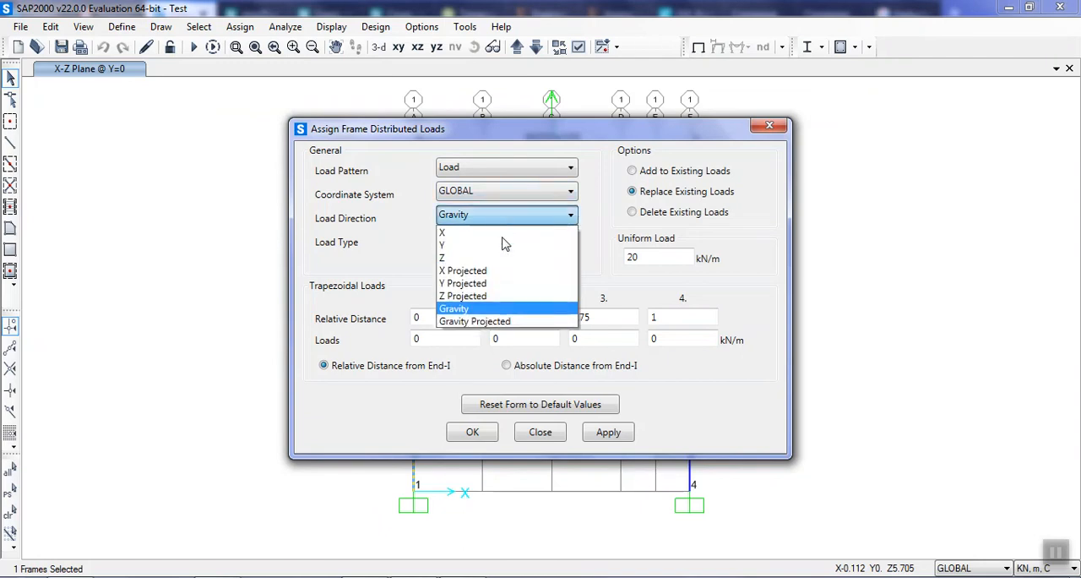
{"action": "left_click", "coordinate": [454, 233]}
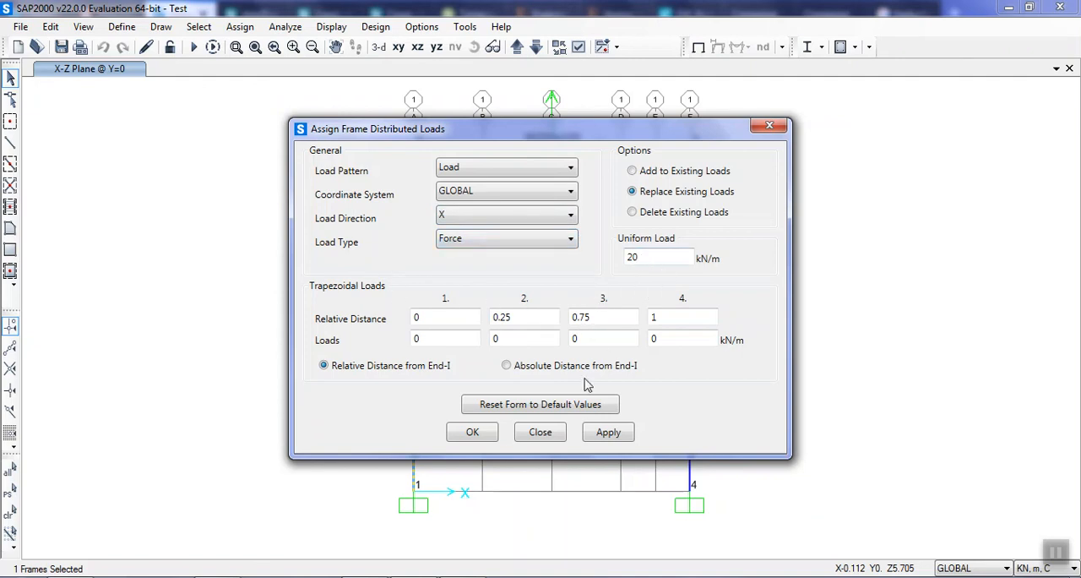
{"action": "left_click_drag", "start_coordinate": [603, 135], "coordinate": [745, 136]}
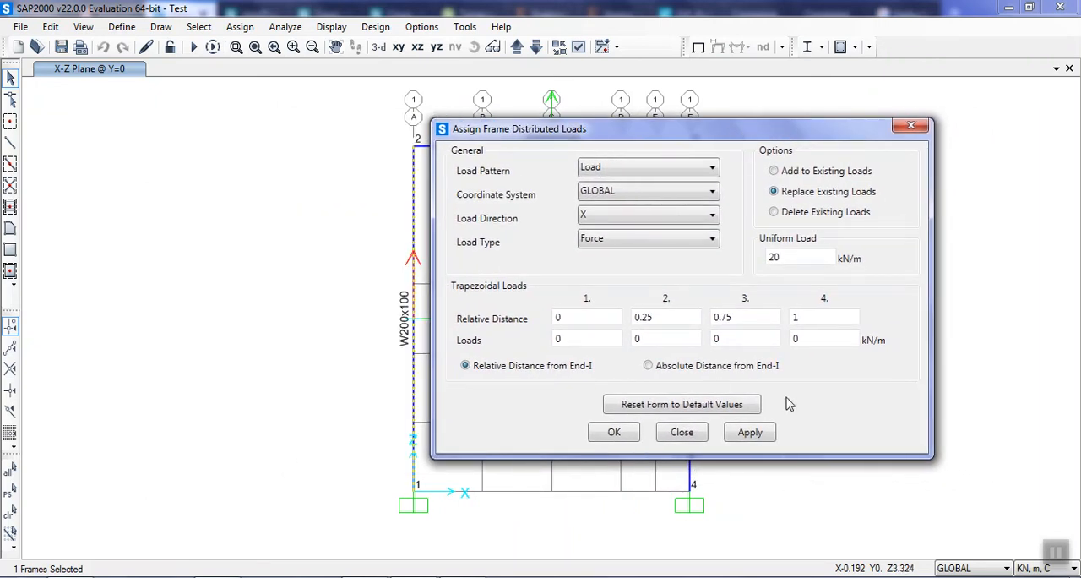
{"action": "left_click", "coordinate": [750, 432]}
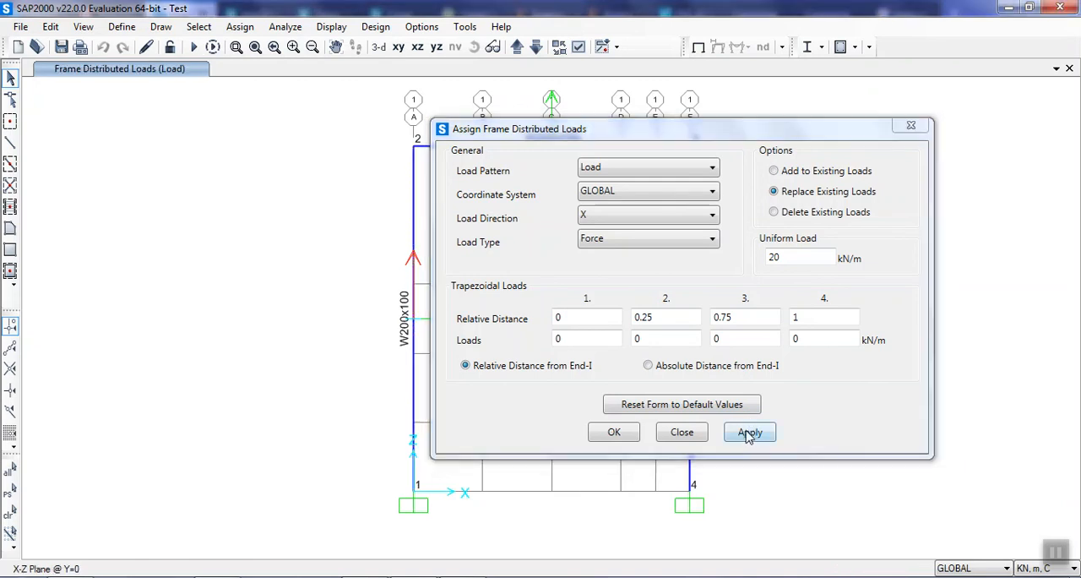
{"action": "left_click", "coordinate": [630, 434]}
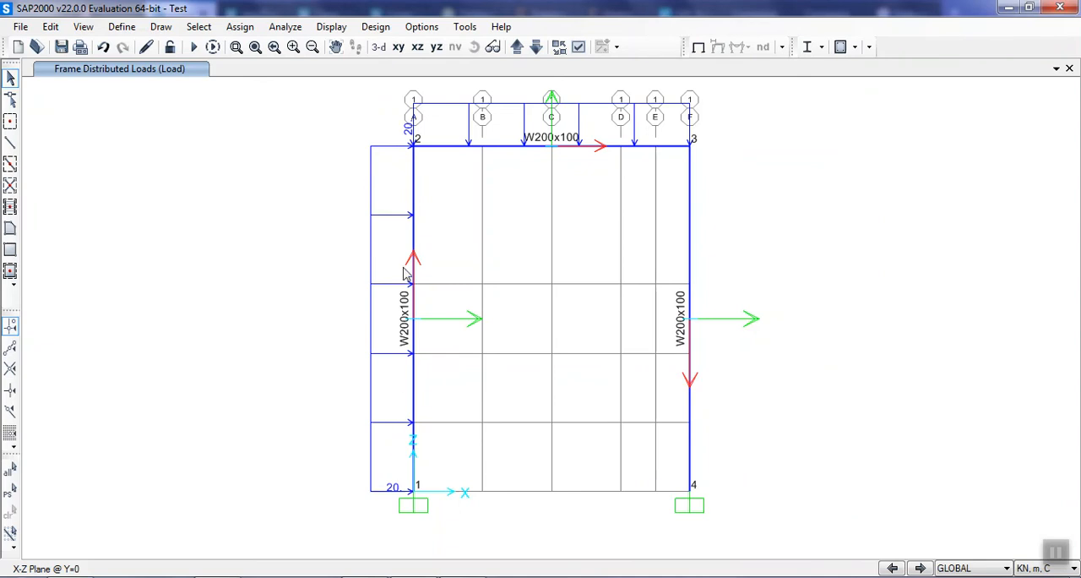
Examine the object information and assignments of the column between joints 1 and 2.
{"action": "left_click", "coordinate": [413, 370]}
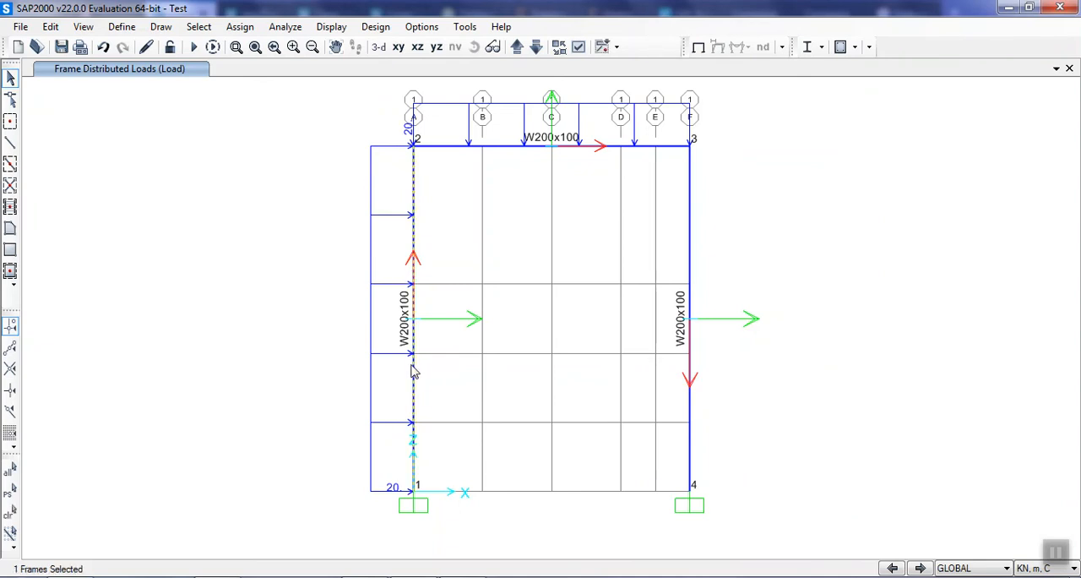
{"action": "right_click", "coordinate": [413, 370]}
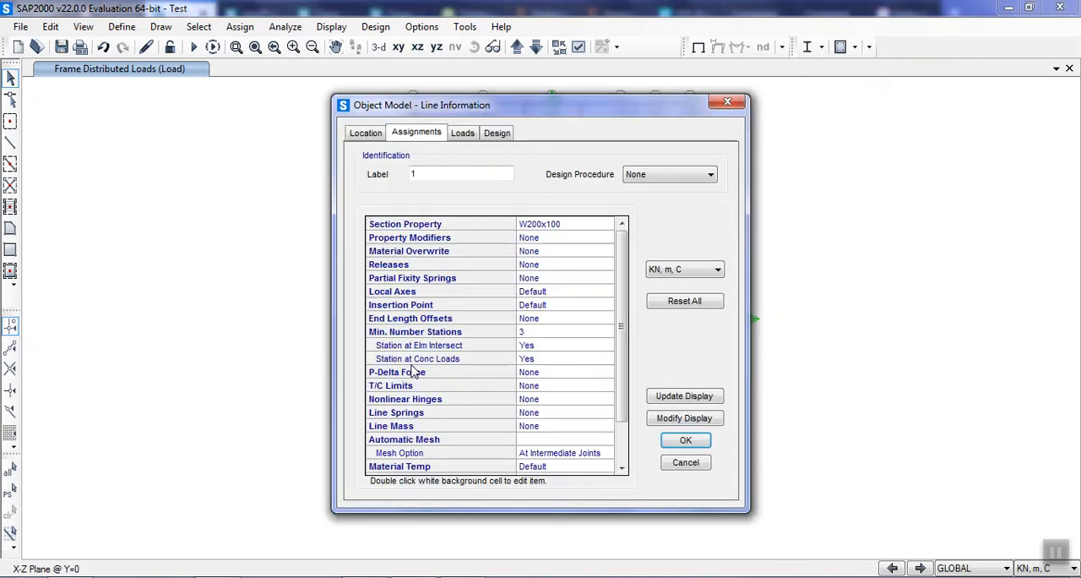
{"action": "left_click_drag", "start_coordinate": [679, 109], "coordinate": [808, 100]}
{"action": "left_click", "coordinate": [857, 96]}
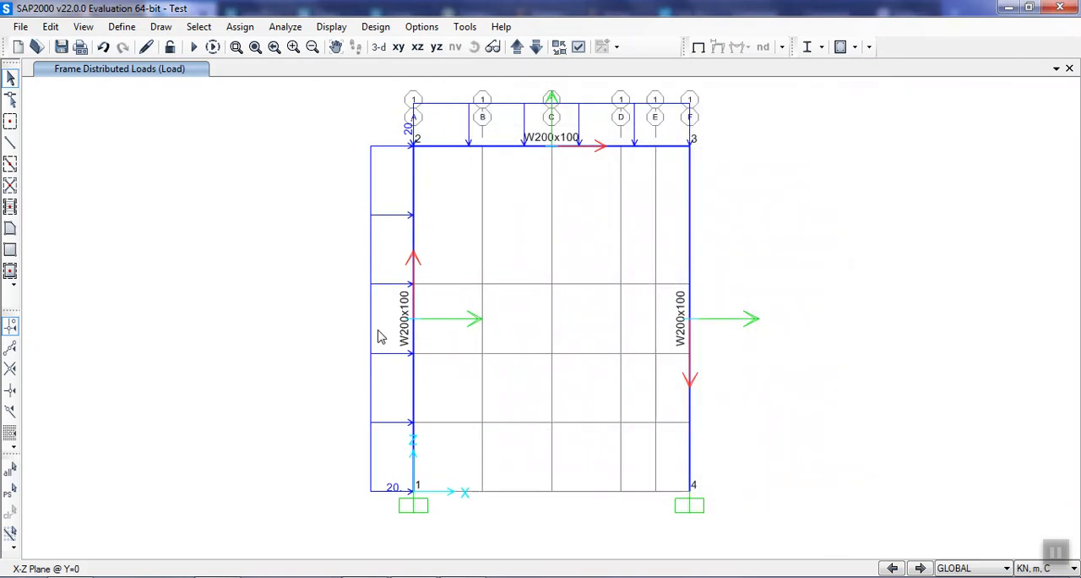
Set the minimum number of output stations to 10 for the column between joints 1 and 2.
{"action": "left_click", "coordinate": [415, 340]}
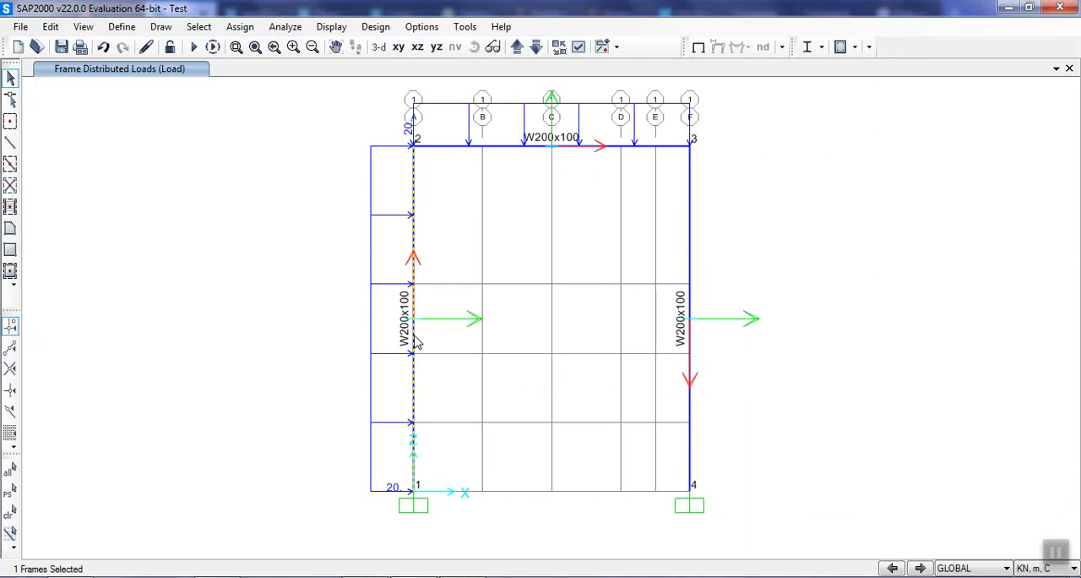
{"action": "right_click", "coordinate": [415, 340]}
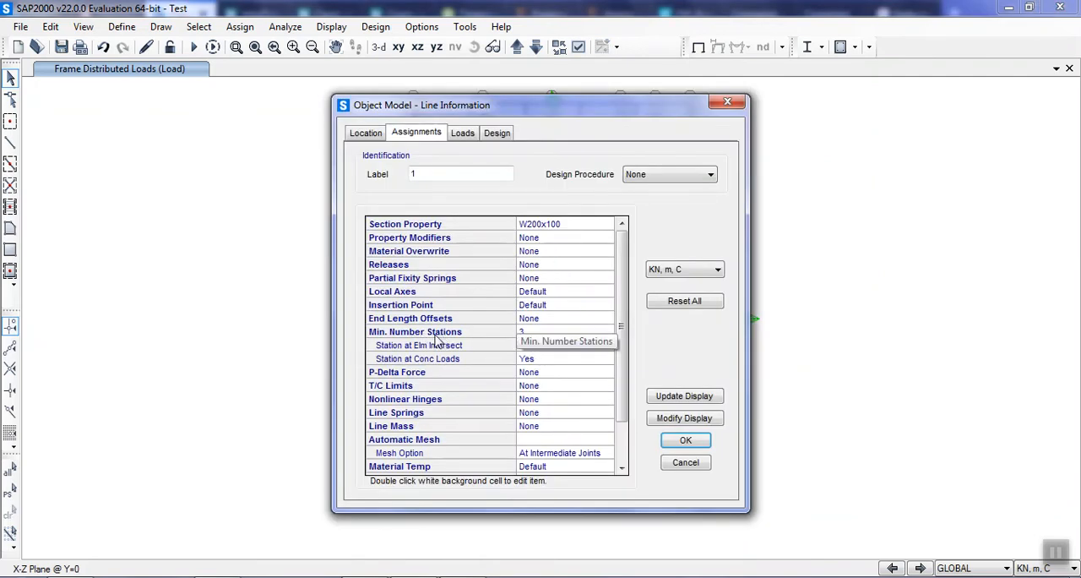
{"action": "double_click", "coordinate": [544, 331]}
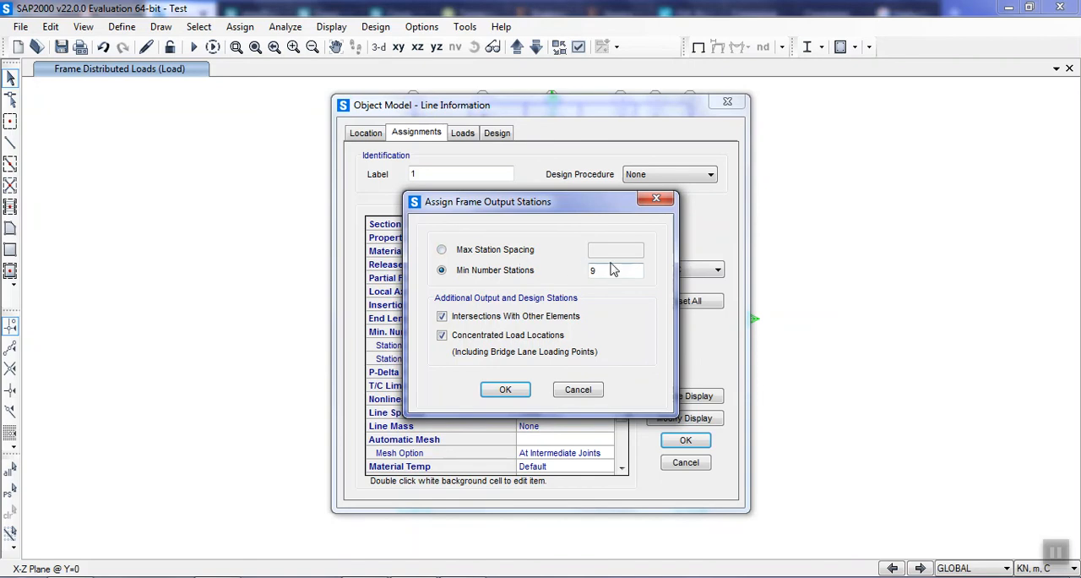
{"action": "double_click", "coordinate": [613, 269]}
{"action": "type", "text": "10"}
{"action": "left_click", "coordinate": [505, 390]}
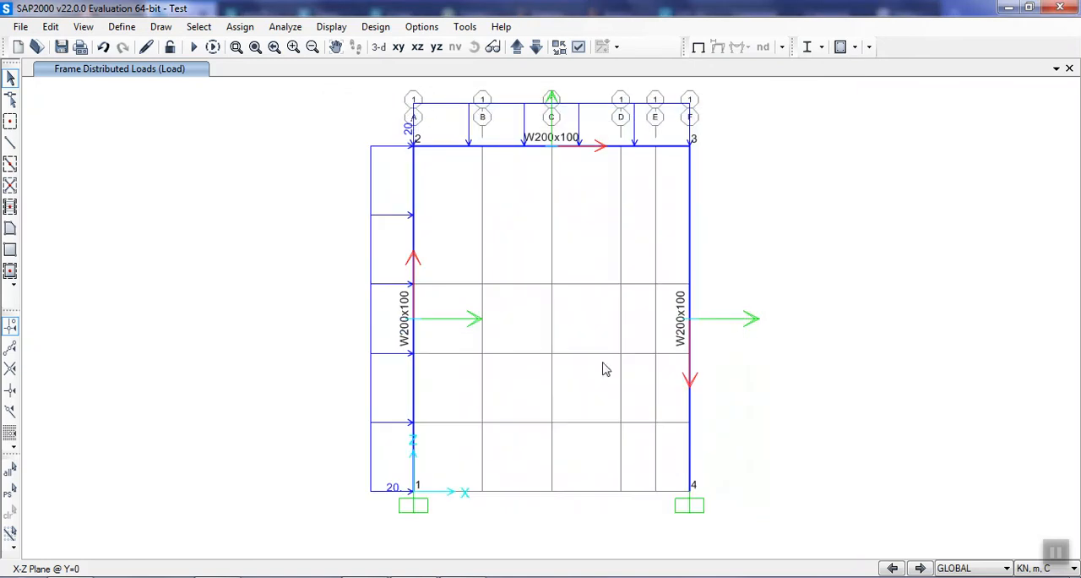
Switch the beam between joints 2 and 3 from maximum station spacing to a minimum of 10 output stations.
{"action": "left_click", "coordinate": [533, 147]}
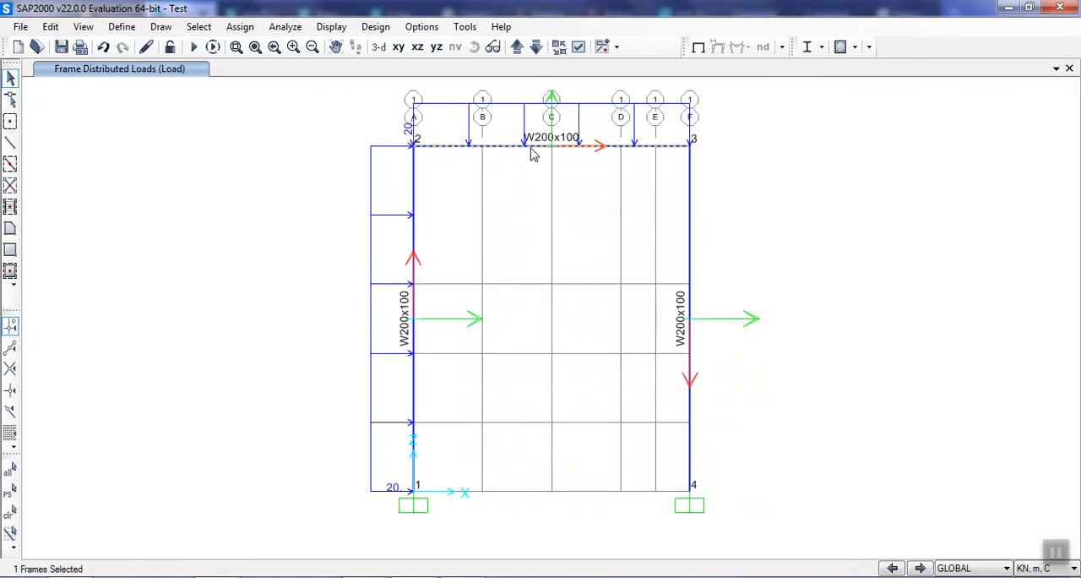
{"action": "right_click", "coordinate": [533, 147]}
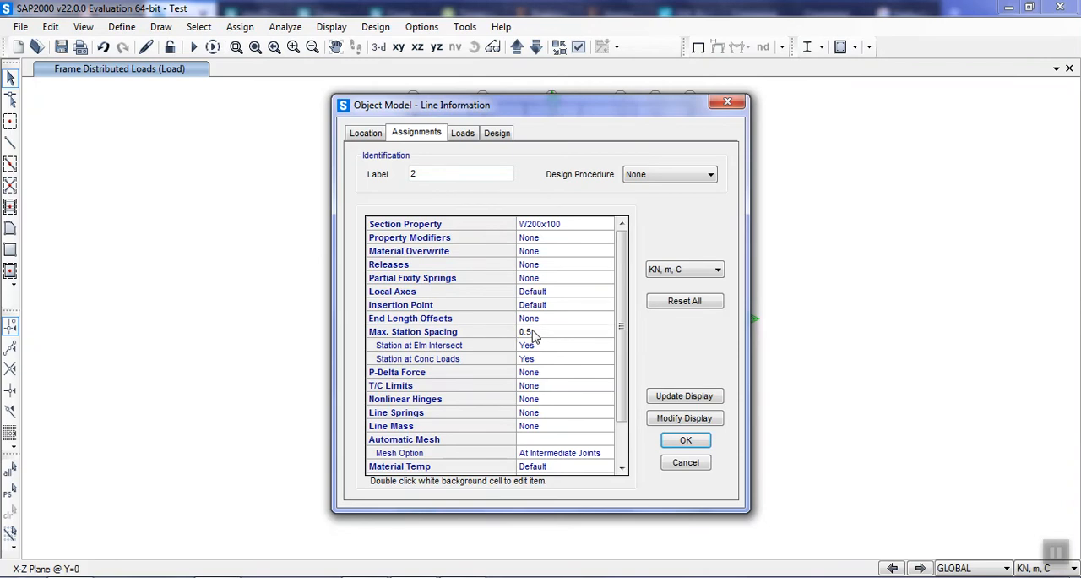
{"action": "double_click", "coordinate": [531, 332]}
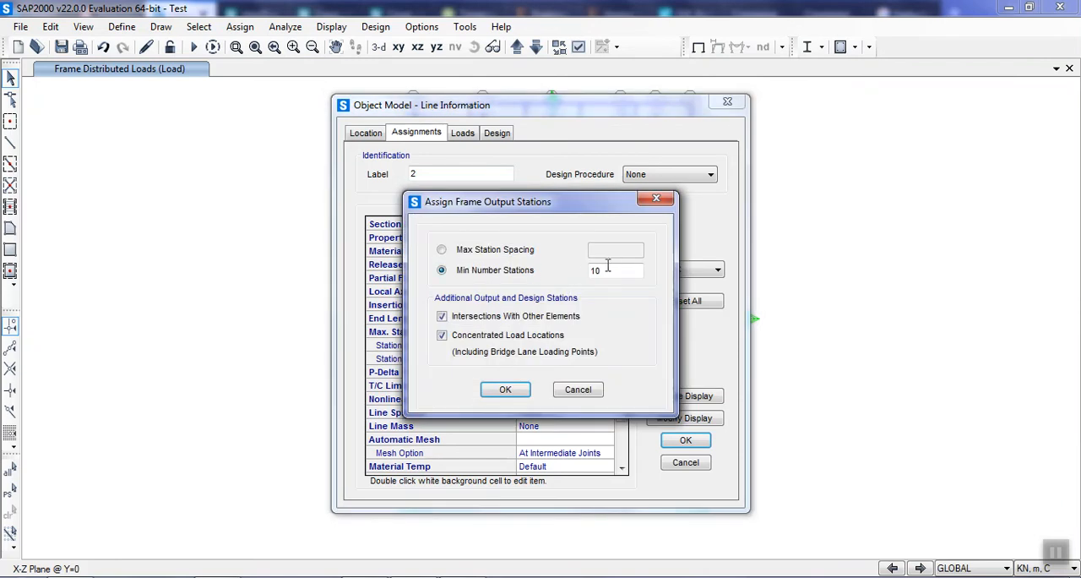
{"action": "left_click", "coordinate": [507, 251]}
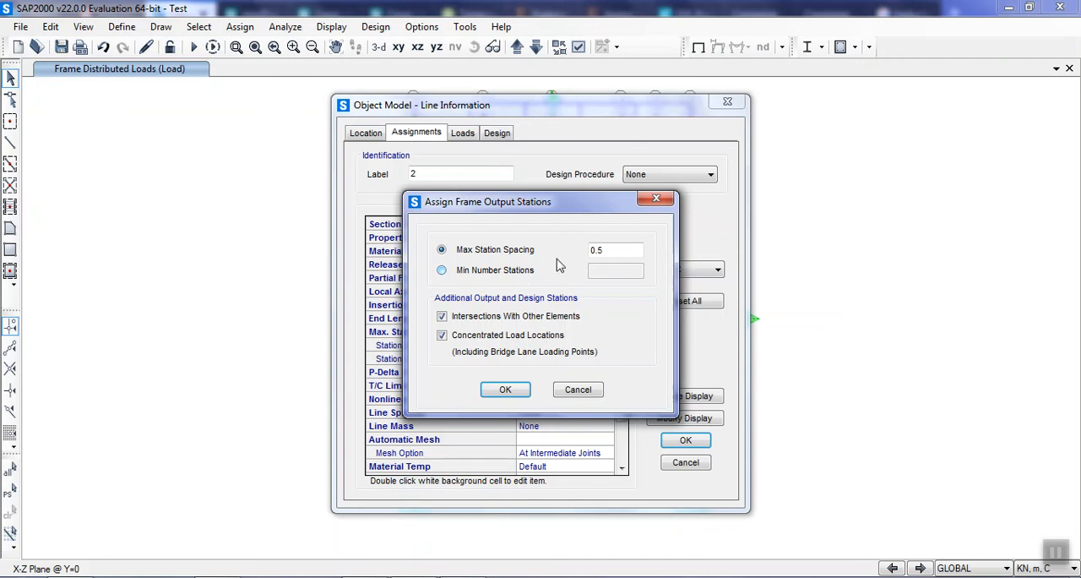
{"action": "left_click", "coordinate": [526, 272]}
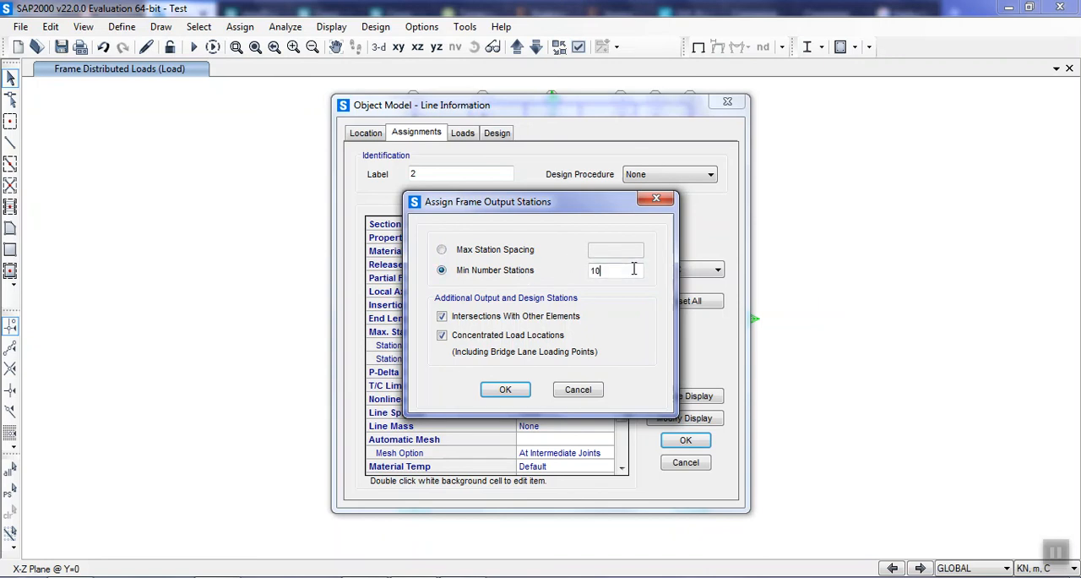
{"action": "left_click", "coordinate": [506, 389]}
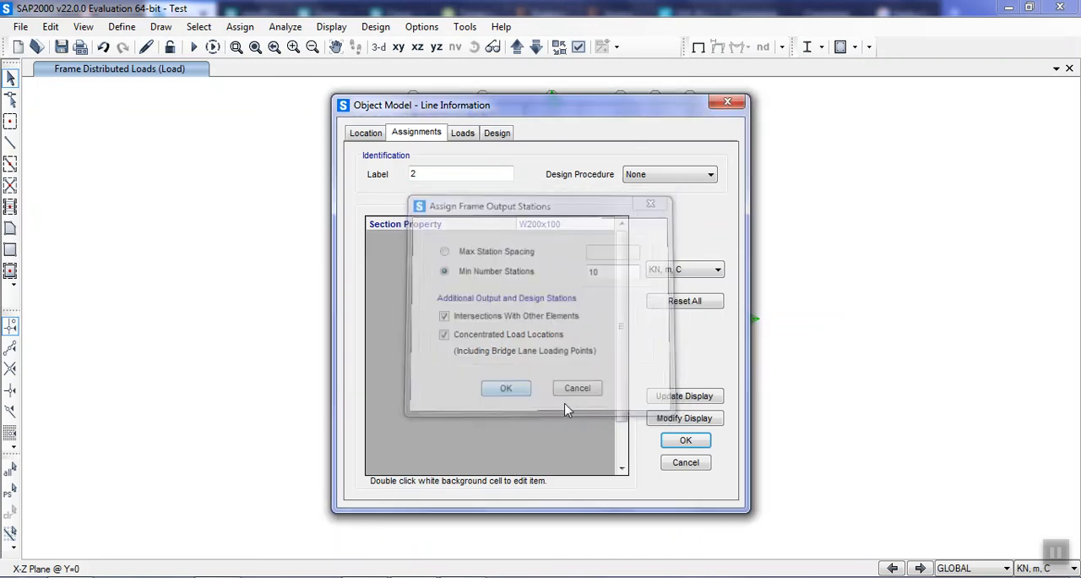
{"action": "left_click", "coordinate": [702, 443]}
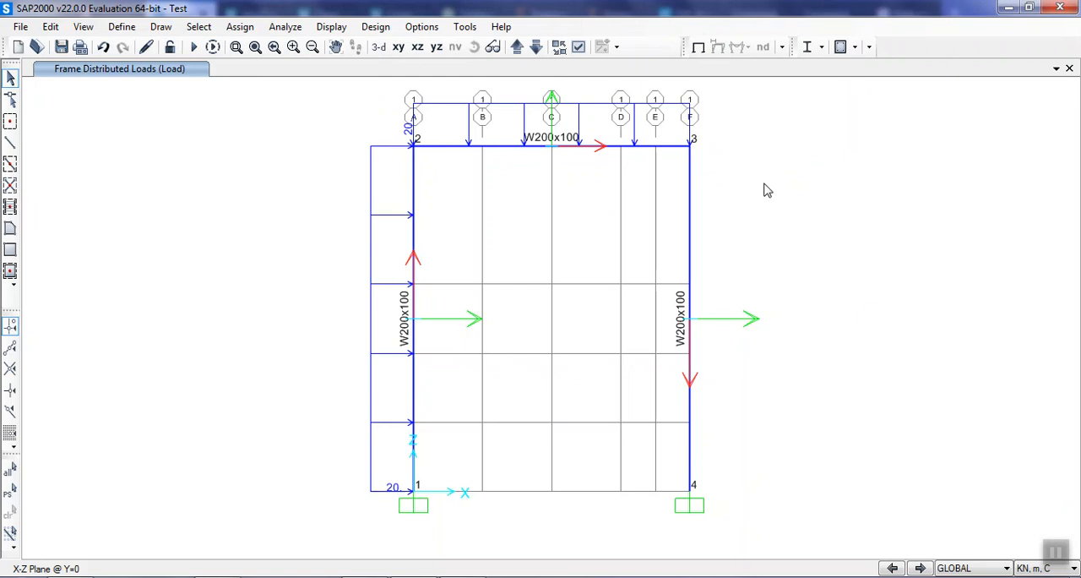
Examine the location coordinates of joint 1 at the base of the loaded column.
{"action": "middle_click_drag", "start_coordinate": [734, 205], "coordinate": [672, 203]}
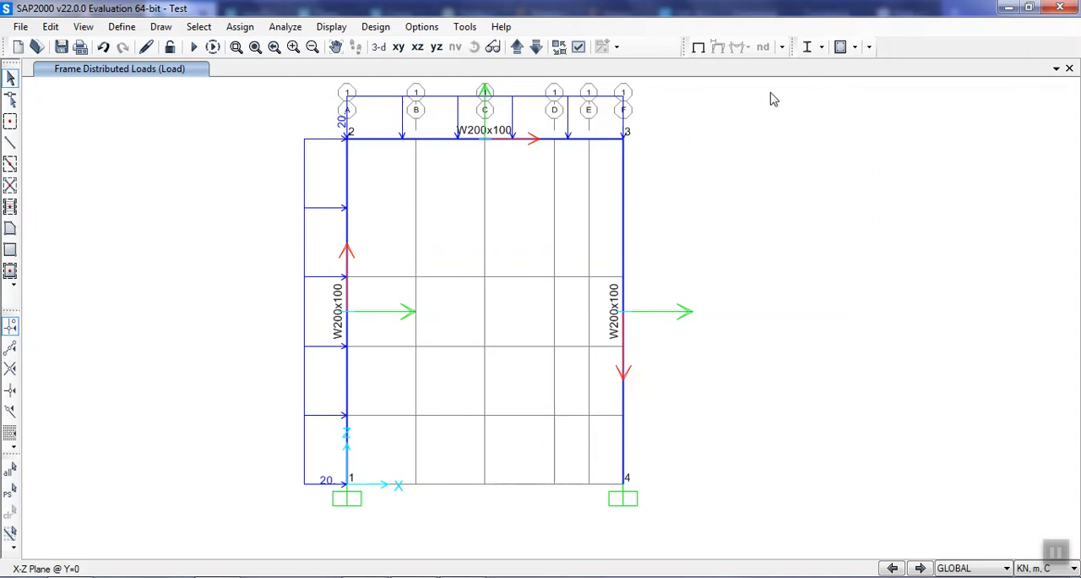
{"action": "left_click", "coordinate": [349, 489]}
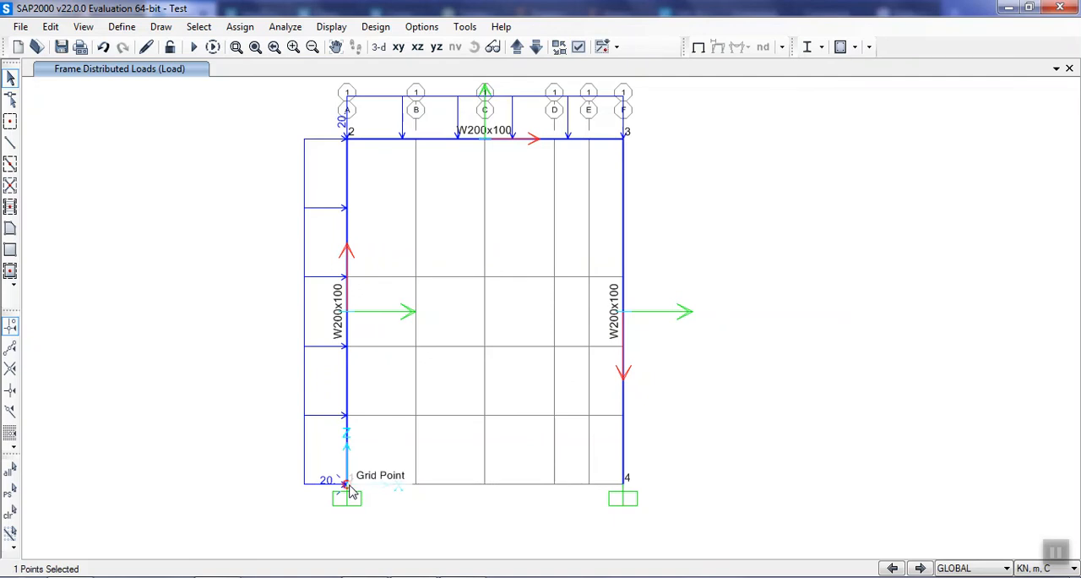
{"action": "right_click", "coordinate": [349, 488]}
{"action": "left_click", "coordinate": [367, 135]}
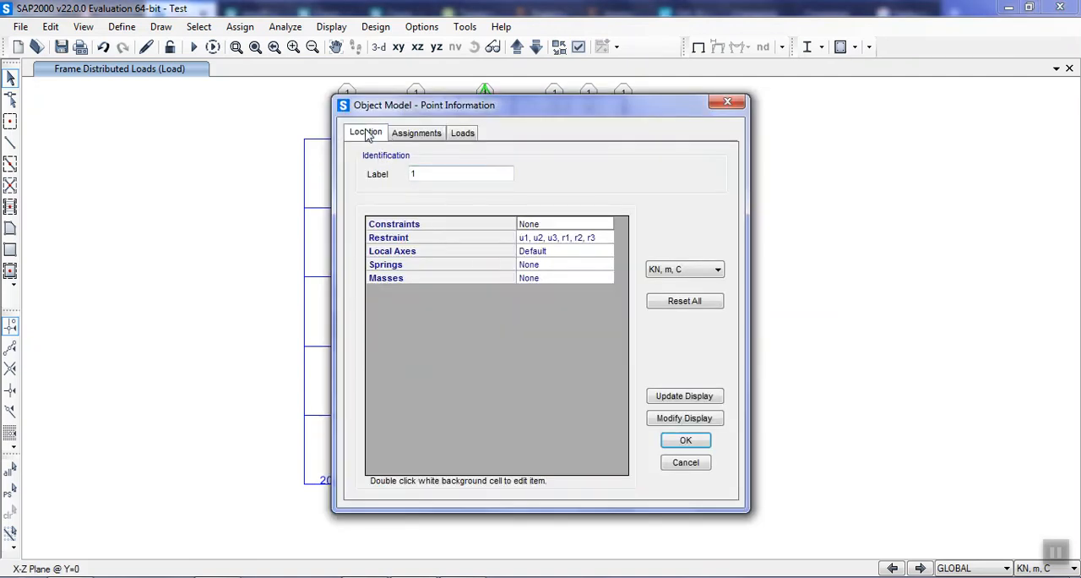
{"action": "left_click", "coordinate": [728, 102]}
Examine the assignments and location coordinates of support joint 4.
{"action": "left_click", "coordinate": [625, 479]}
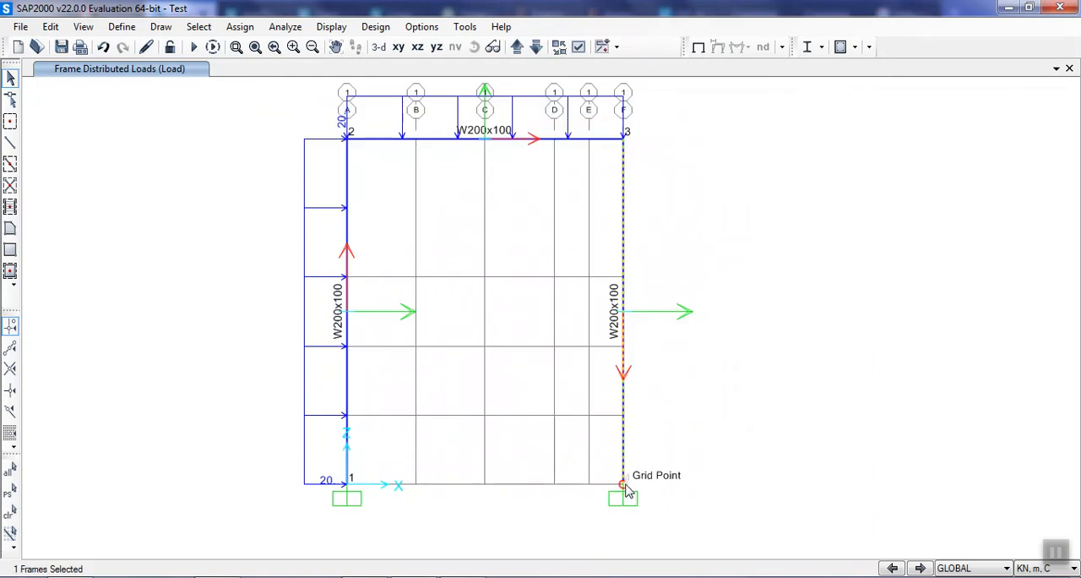
{"action": "left_click", "coordinate": [626, 487]}
{"action": "left_click", "coordinate": [625, 486]}
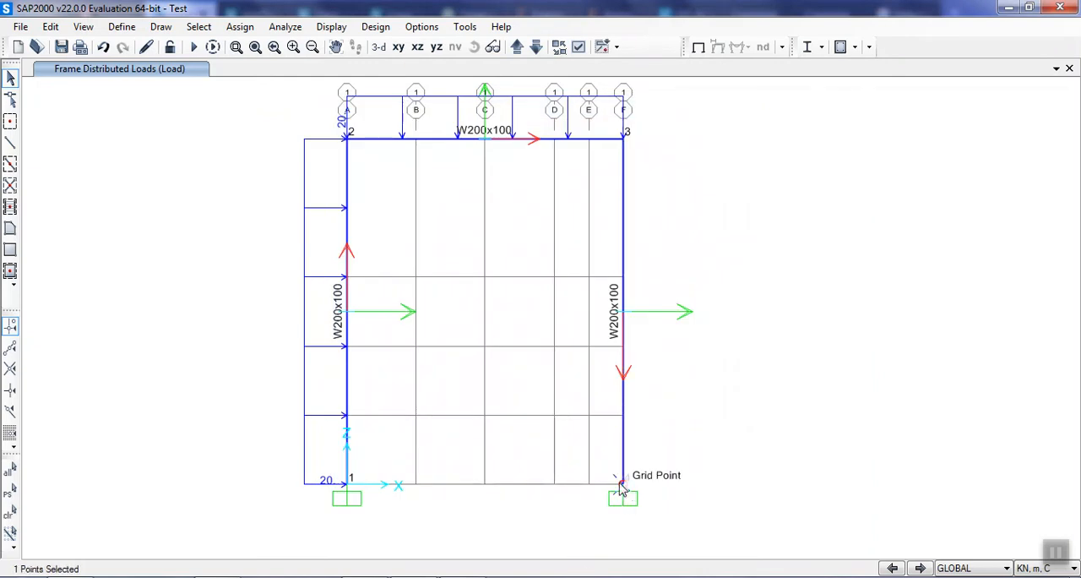
{"action": "right_click", "coordinate": [623, 489]}
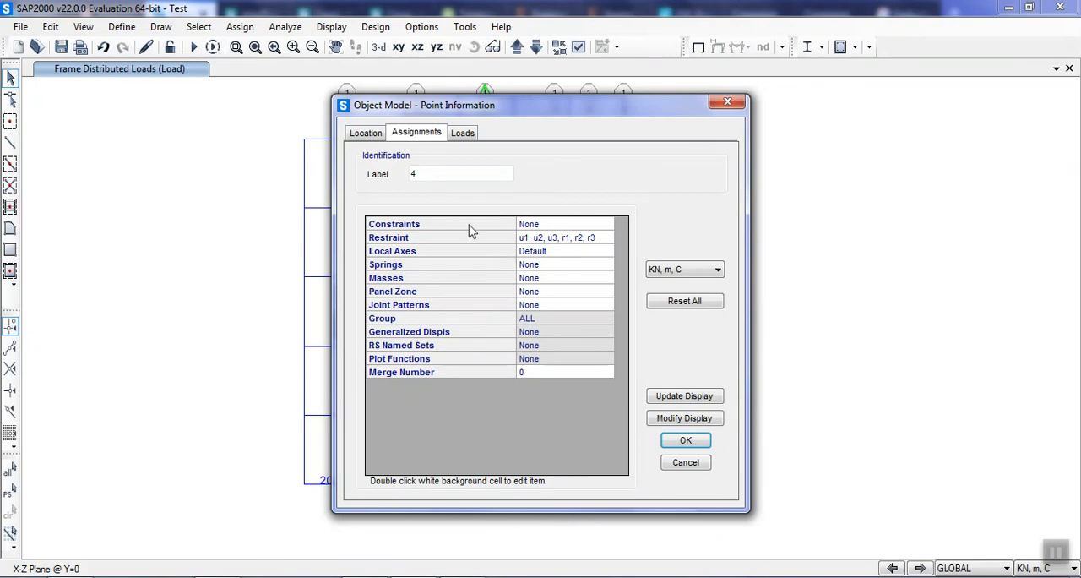
{"action": "left_click", "coordinate": [368, 135]}
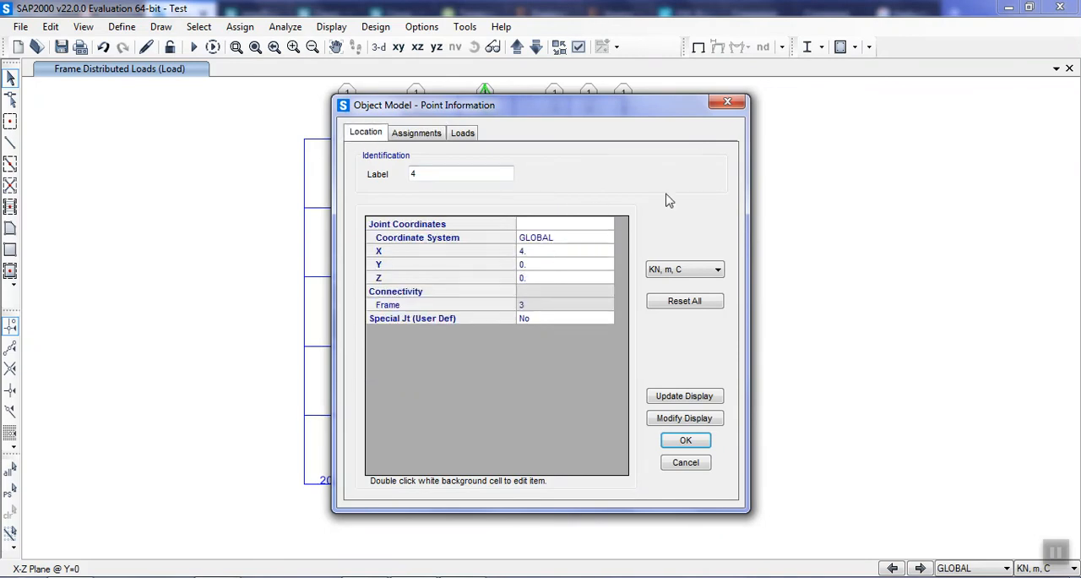
{"action": "left_click", "coordinate": [727, 101]}
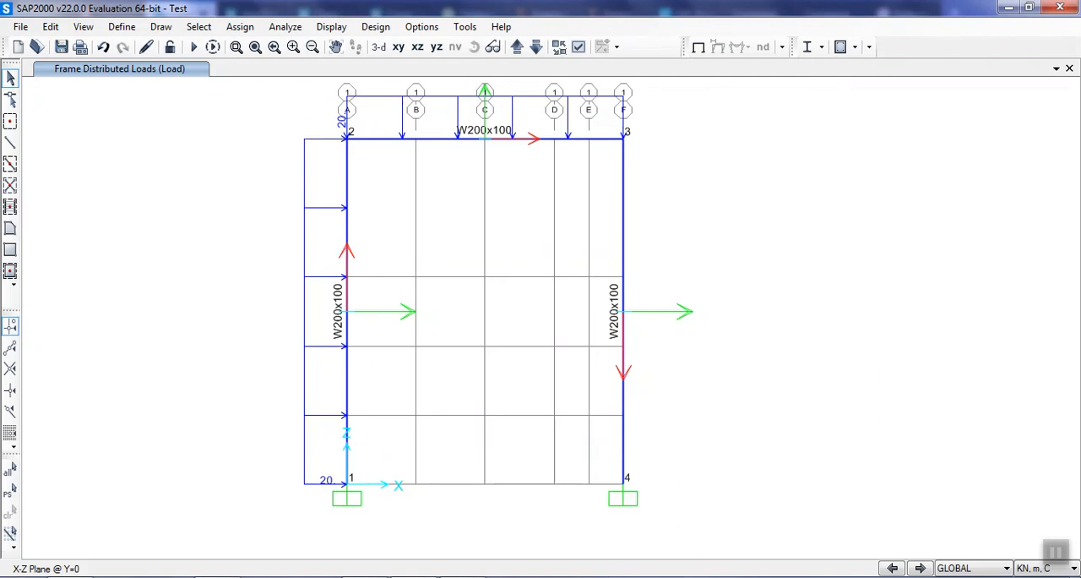
Replicate the entire portal frame linearly once with a dx increment of 6 m.
{"action": "left_click_drag", "start_coordinate": [786, 546], "coordinate": [145, 77]}
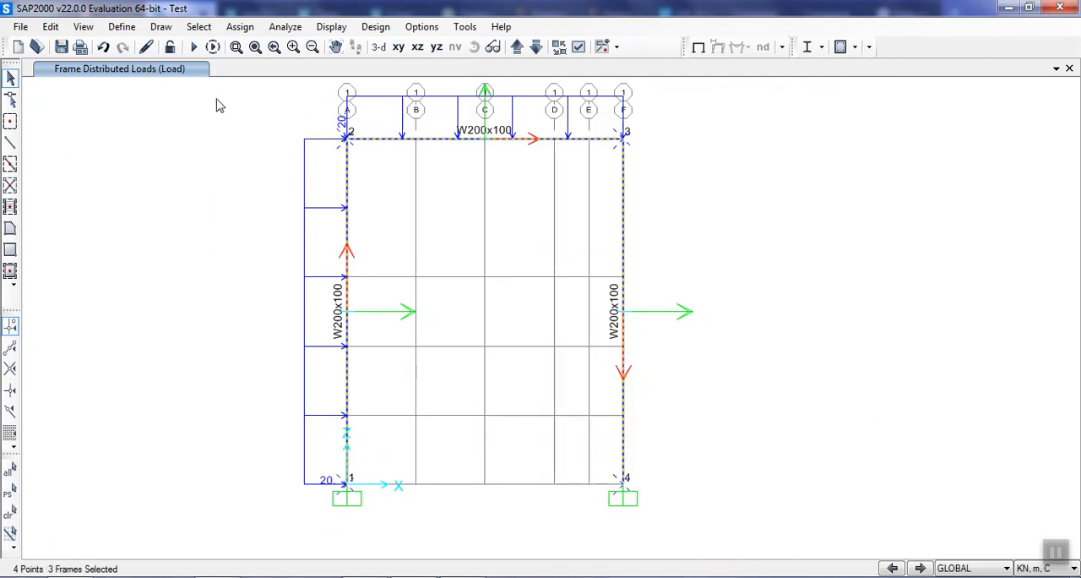
{"action": "left_click", "coordinate": [84, 27]}
{"action": "left_click", "coordinate": [82, 27]}
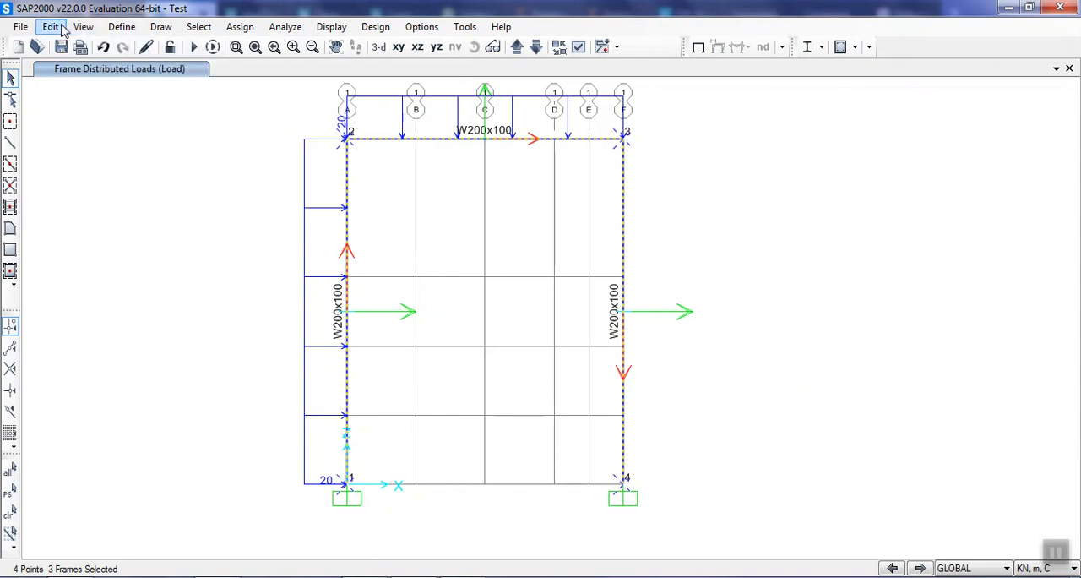
{"action": "left_click", "coordinate": [52, 27]}
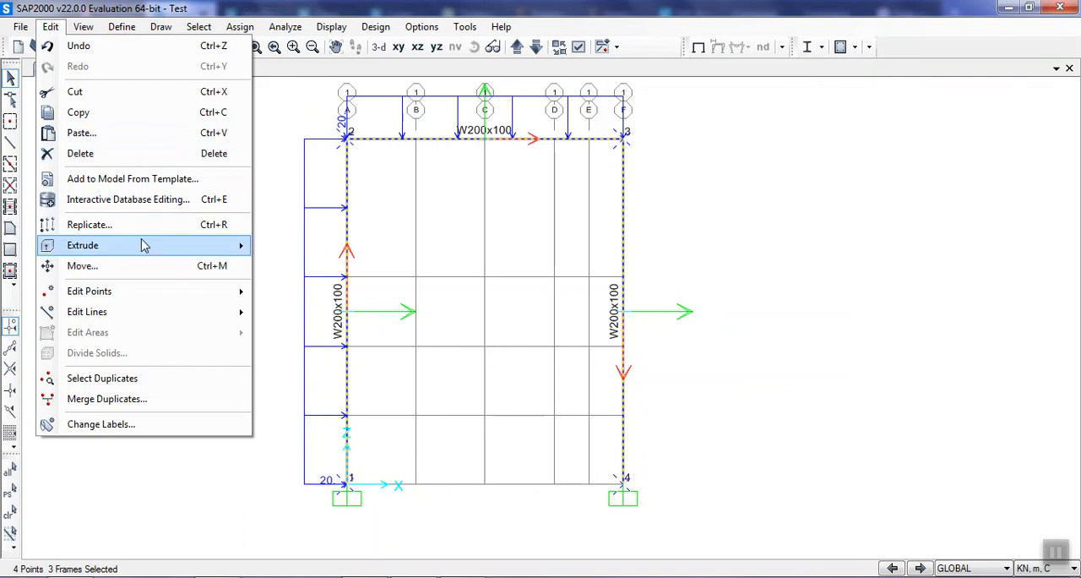
{"action": "left_click", "coordinate": [149, 228]}
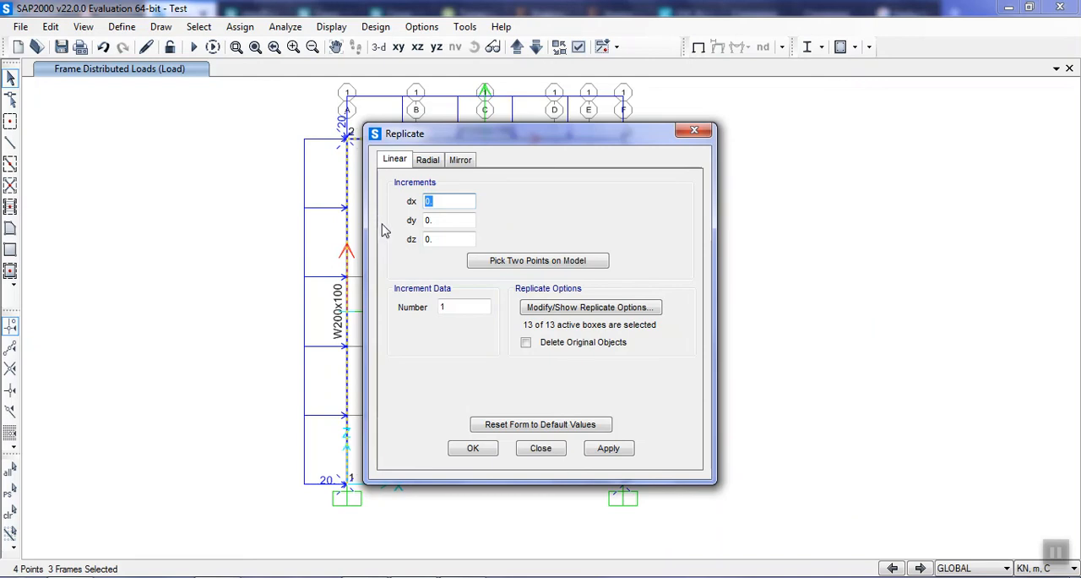
{"action": "left_click", "coordinate": [462, 307]}
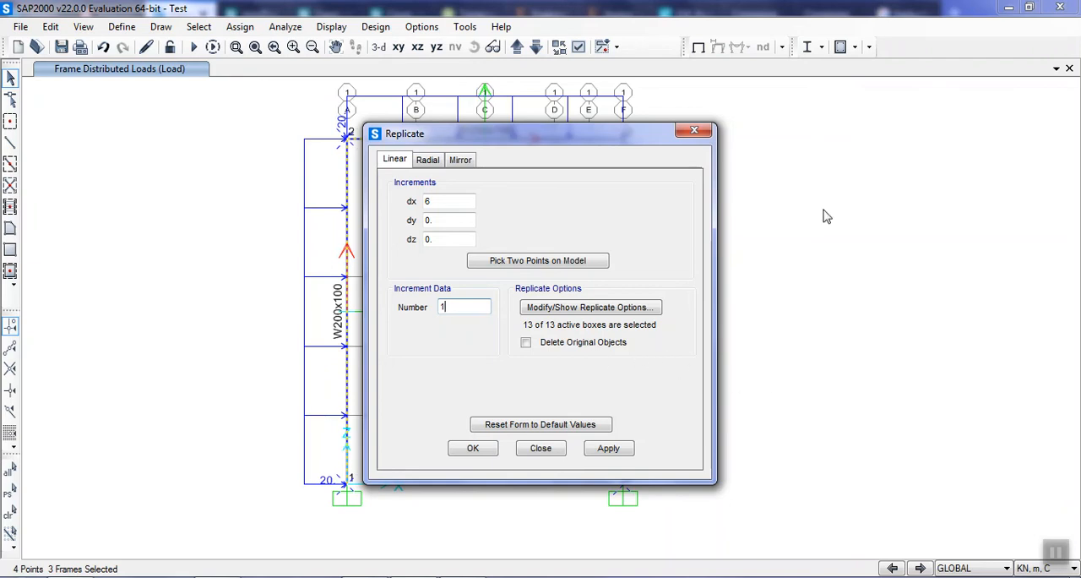
{"action": "left_click", "coordinate": [609, 449]}
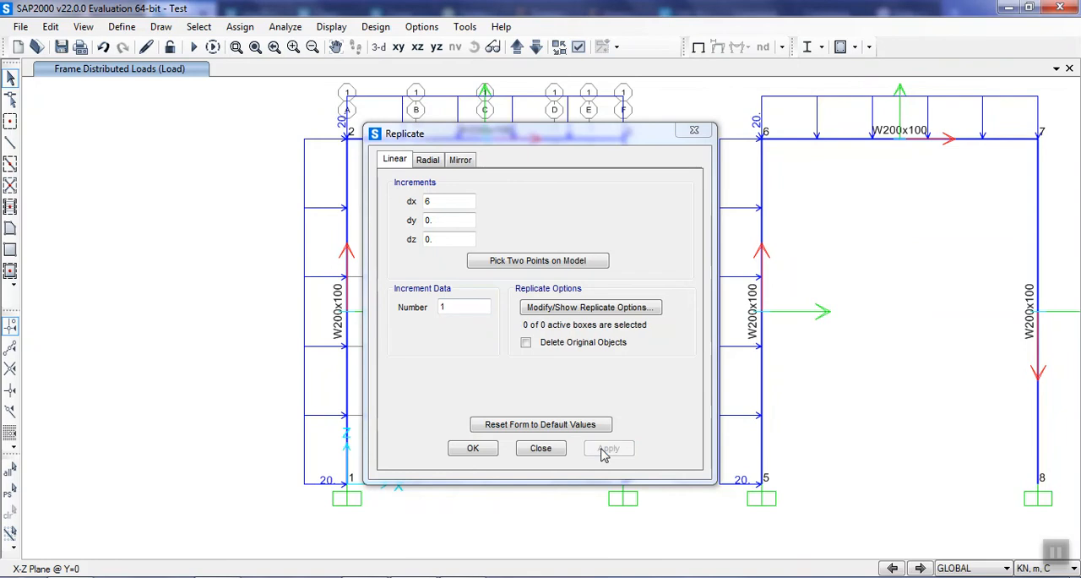
{"action": "left_click", "coordinate": [467, 451]}
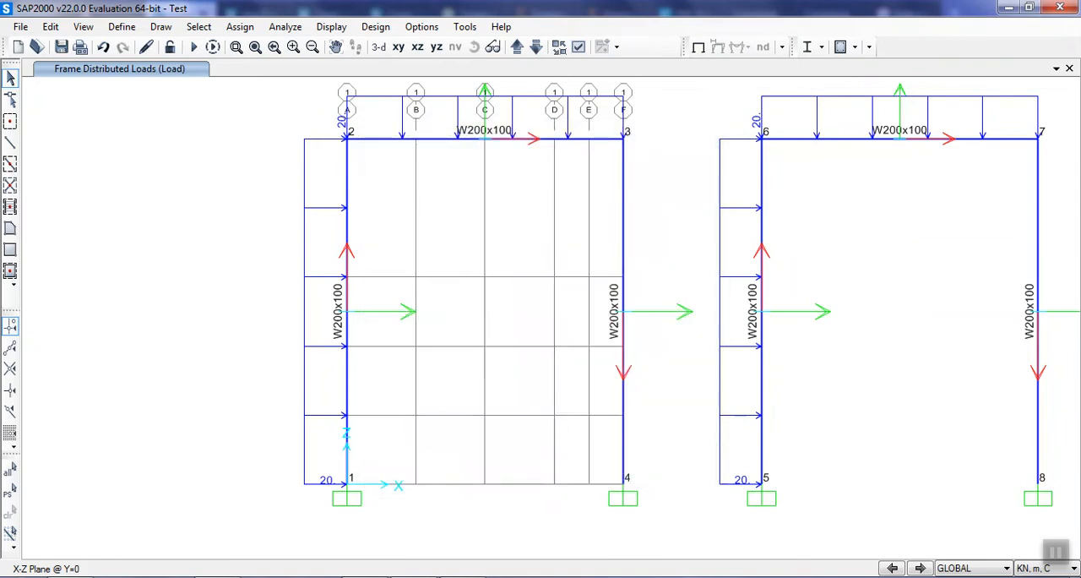
Assign the W200x100-A section to the two columns and the beam of the replicated frame.
{"action": "middle_click_drag", "start_coordinate": [829, 446], "coordinate": [628, 442]}
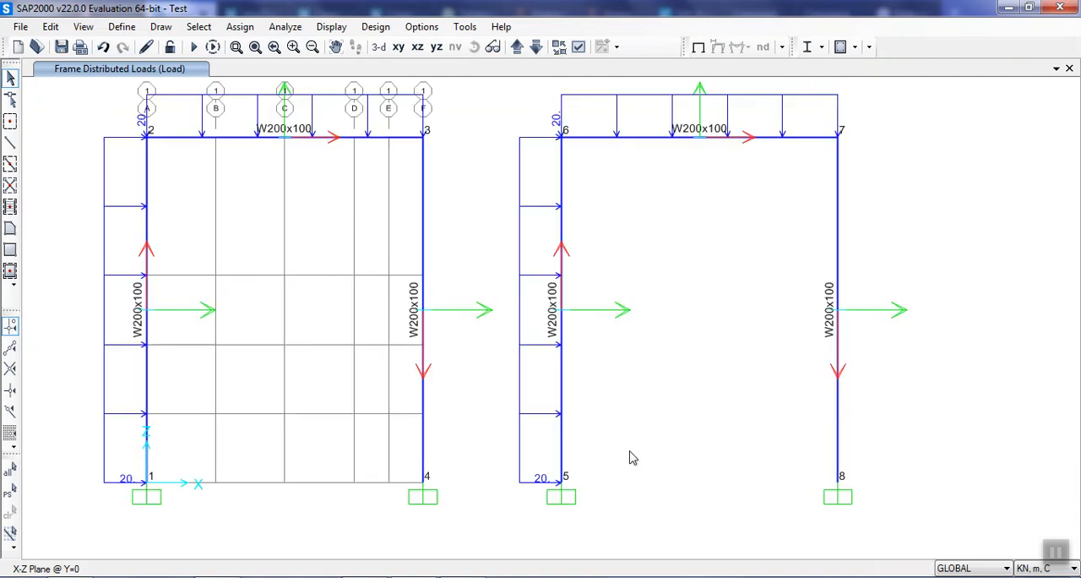
{"action": "left_click", "coordinate": [564, 395]}
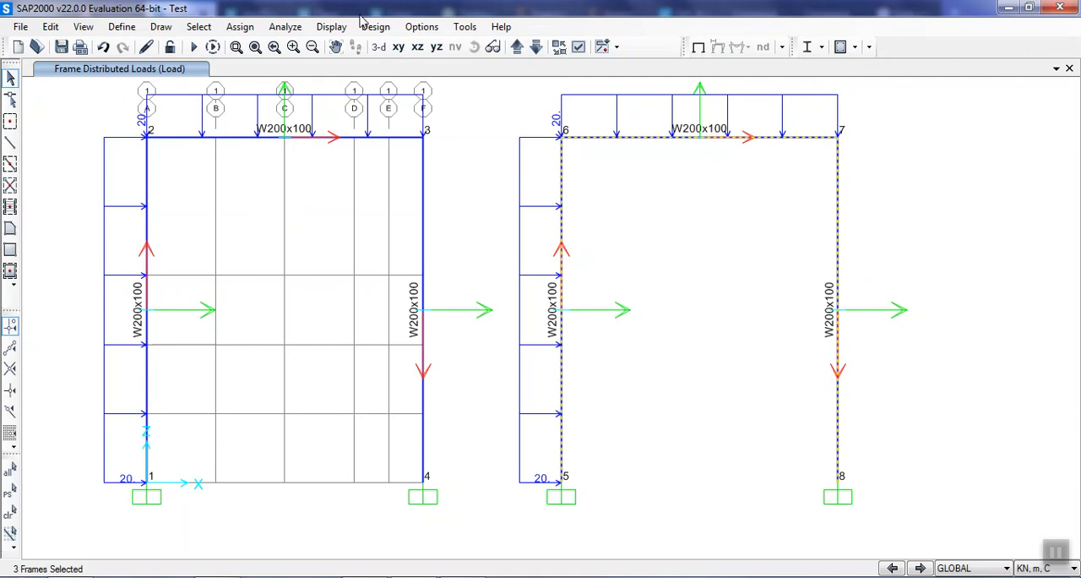
{"action": "left_click", "coordinate": [240, 26]}
{"action": "mouse_move", "coordinate": [260, 65]}
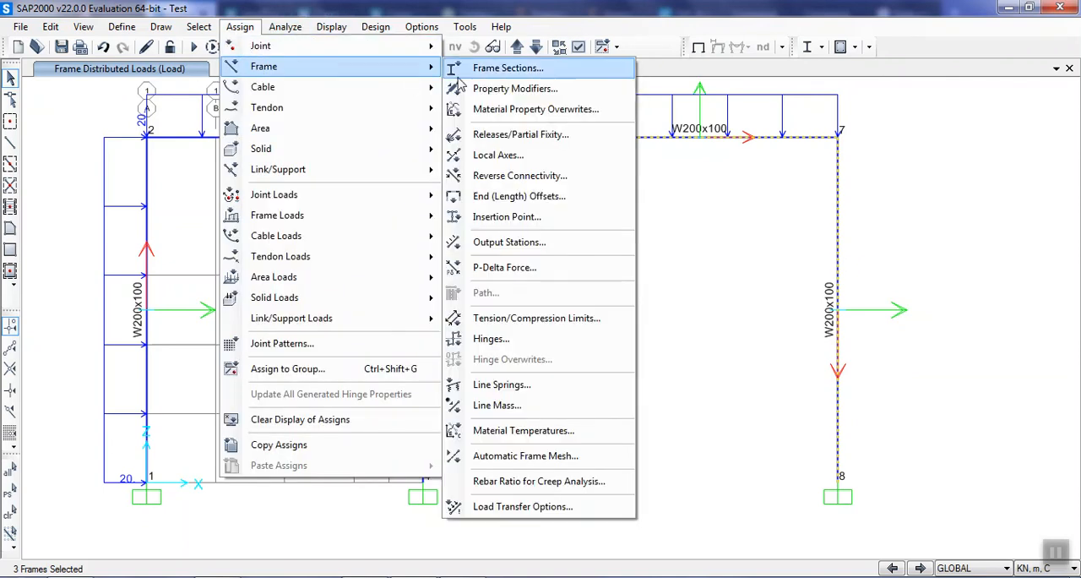
{"action": "left_click", "coordinate": [525, 71]}
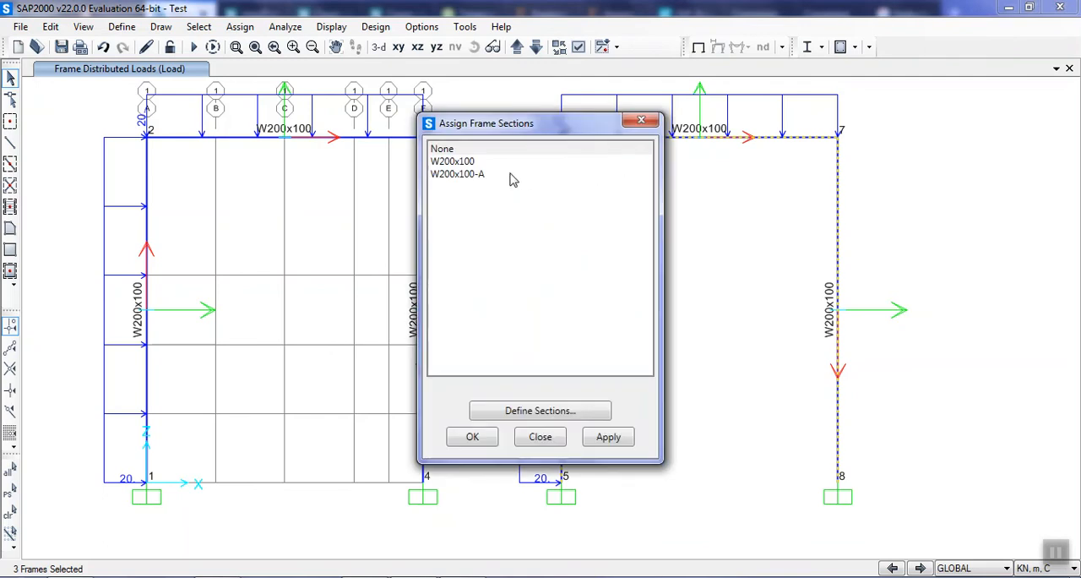
{"action": "left_click", "coordinate": [511, 175]}
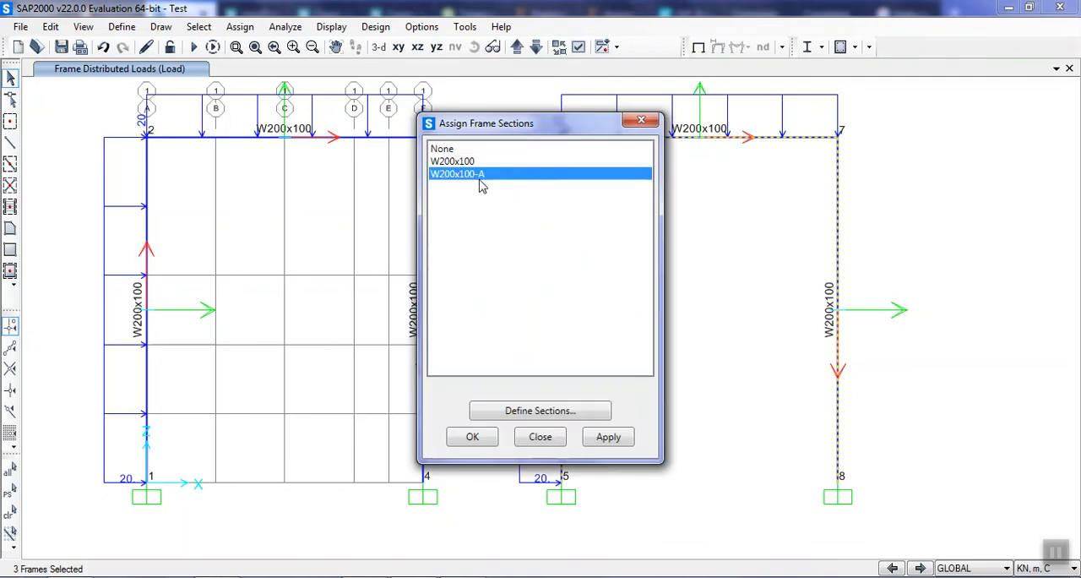
{"action": "left_click", "coordinate": [599, 447]}
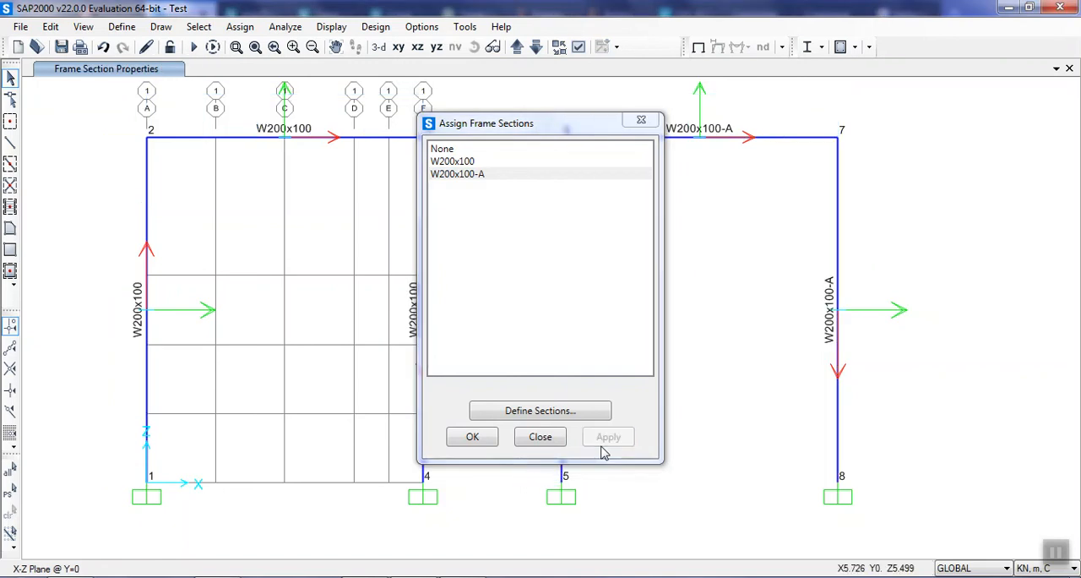
{"action": "left_click", "coordinate": [476, 435]}
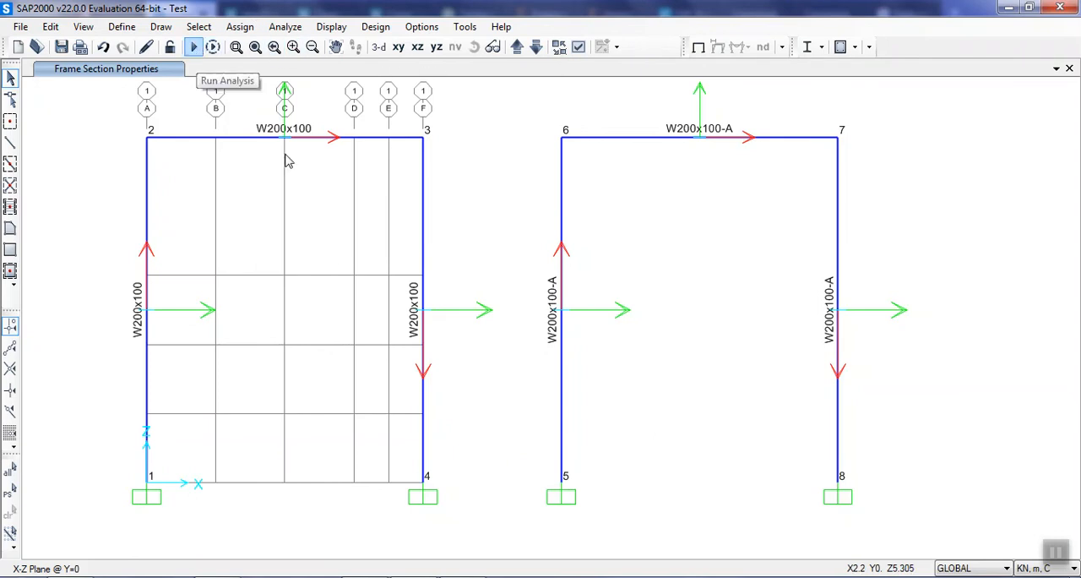
Create the analysis model and display the joint element force assignments of the Load pattern with loading values shown.
{"action": "left_click", "coordinate": [286, 26]}
{"action": "left_click", "coordinate": [285, 26]}
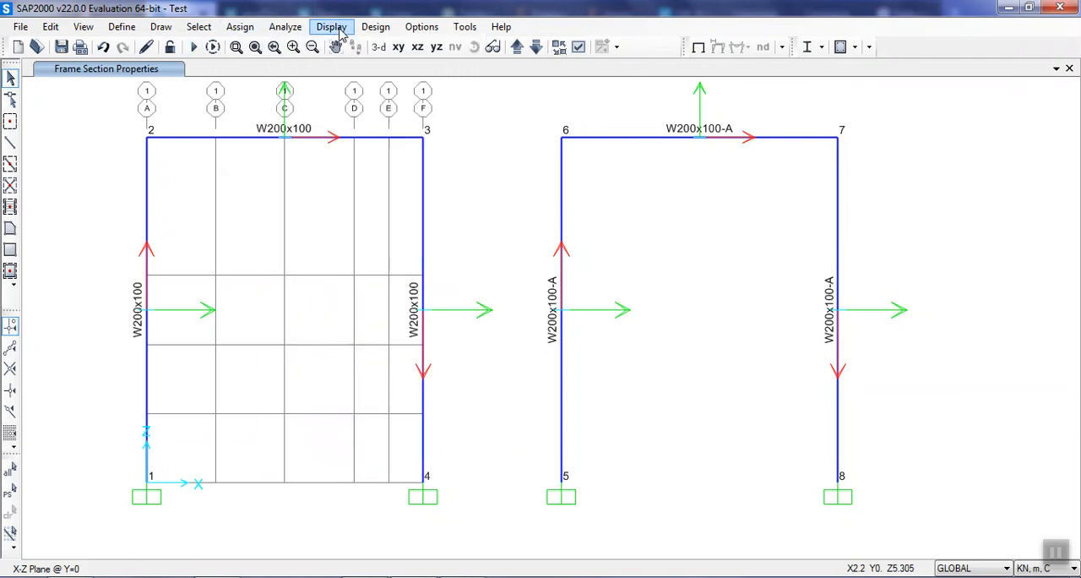
{"action": "left_click", "coordinate": [341, 30]}
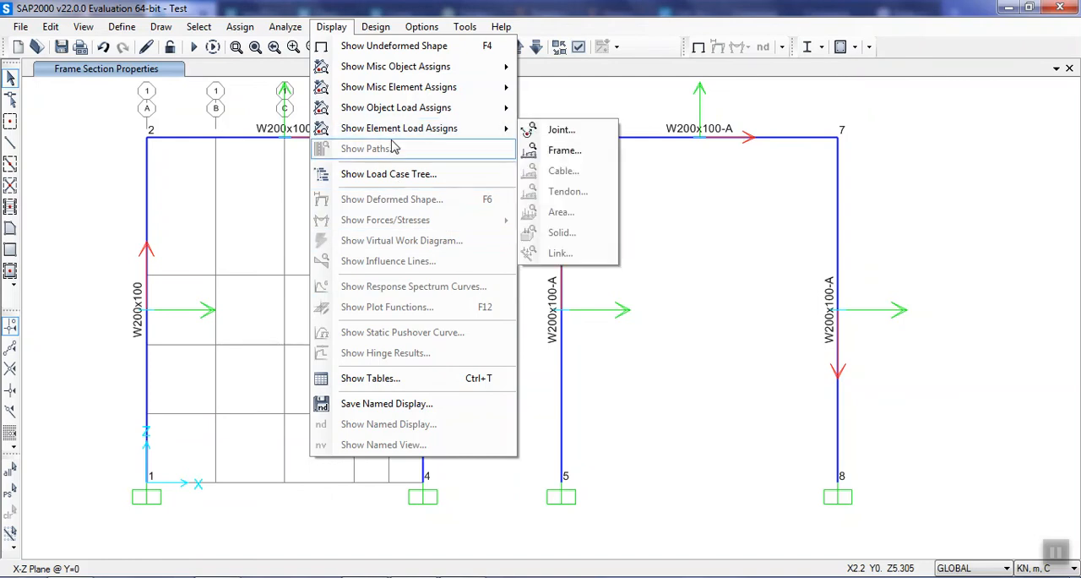
{"action": "left_click", "coordinate": [579, 129]}
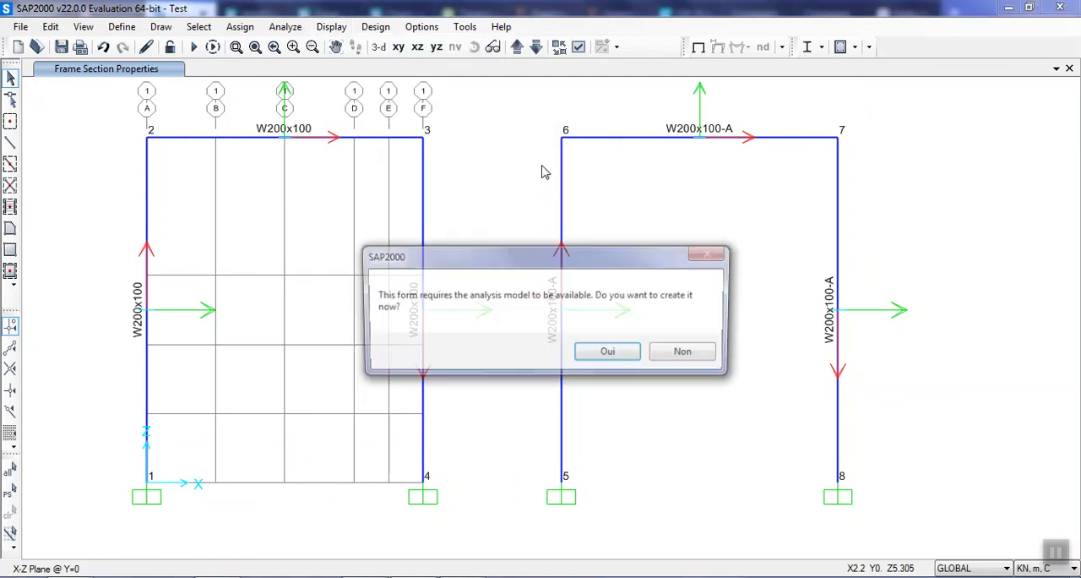
{"action": "left_click", "coordinate": [632, 351]}
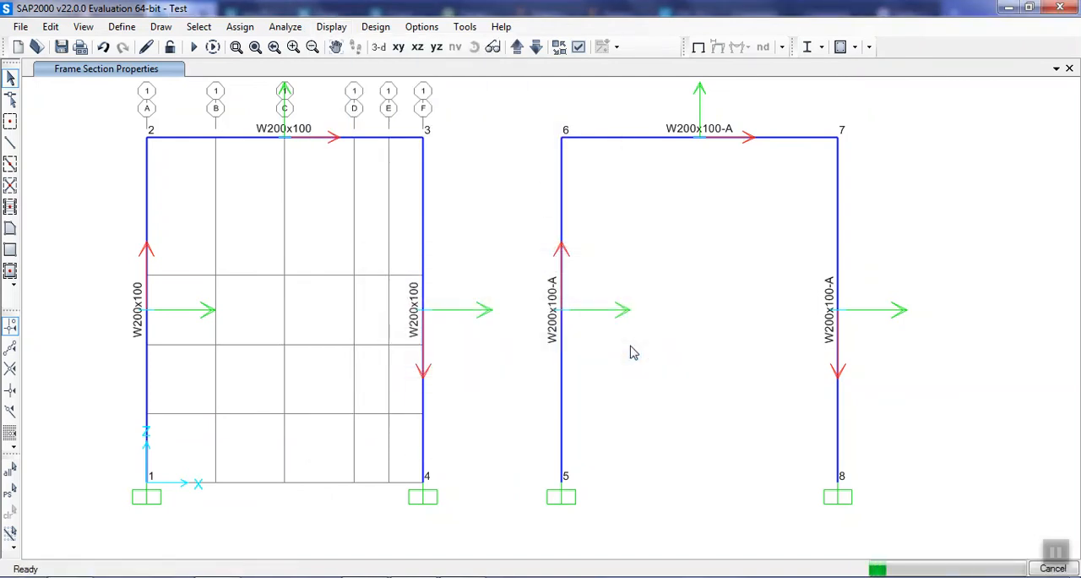
{"action": "left_click", "coordinate": [626, 394]}
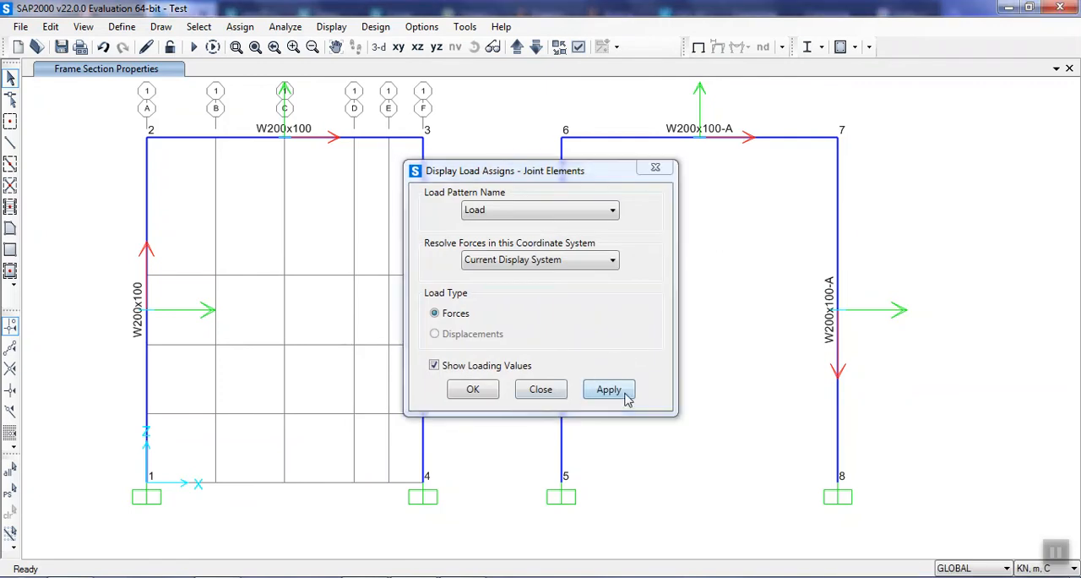
{"action": "left_click", "coordinate": [473, 390]}
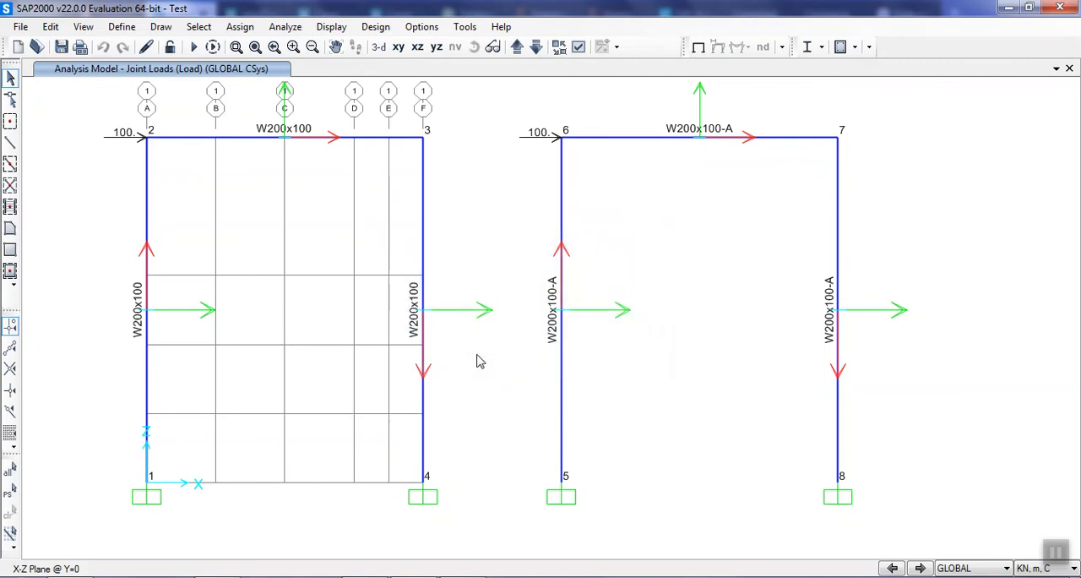
Display the frame element span loading forces of the Load pattern with their values on both portal frames.
{"action": "left_click", "coordinate": [336, 27]}
{"action": "mouse_move", "coordinate": [378, 136]}
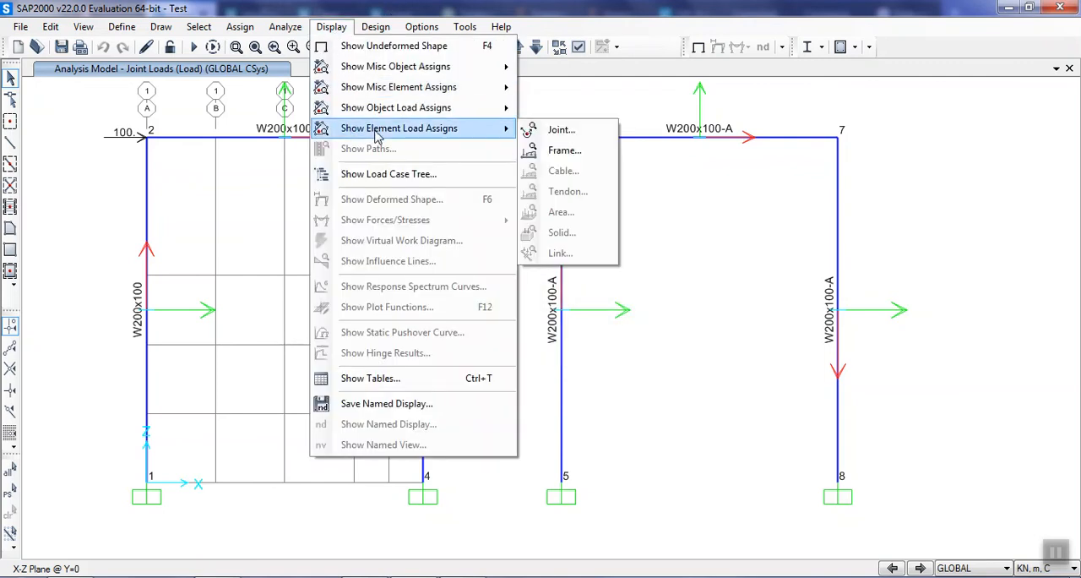
{"action": "left_click", "coordinate": [564, 150]}
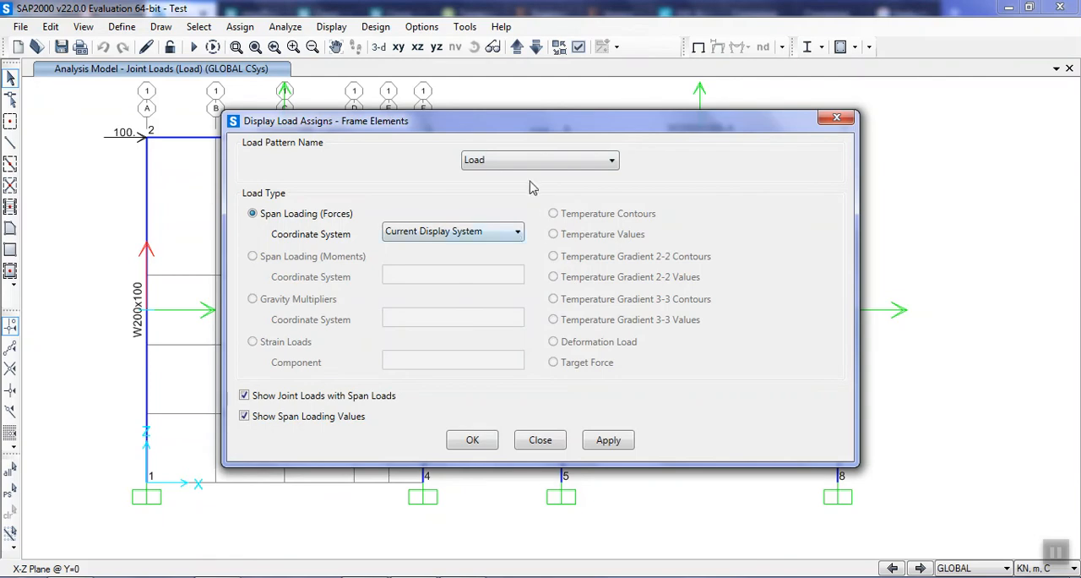
{"action": "left_click", "coordinate": [608, 439]}
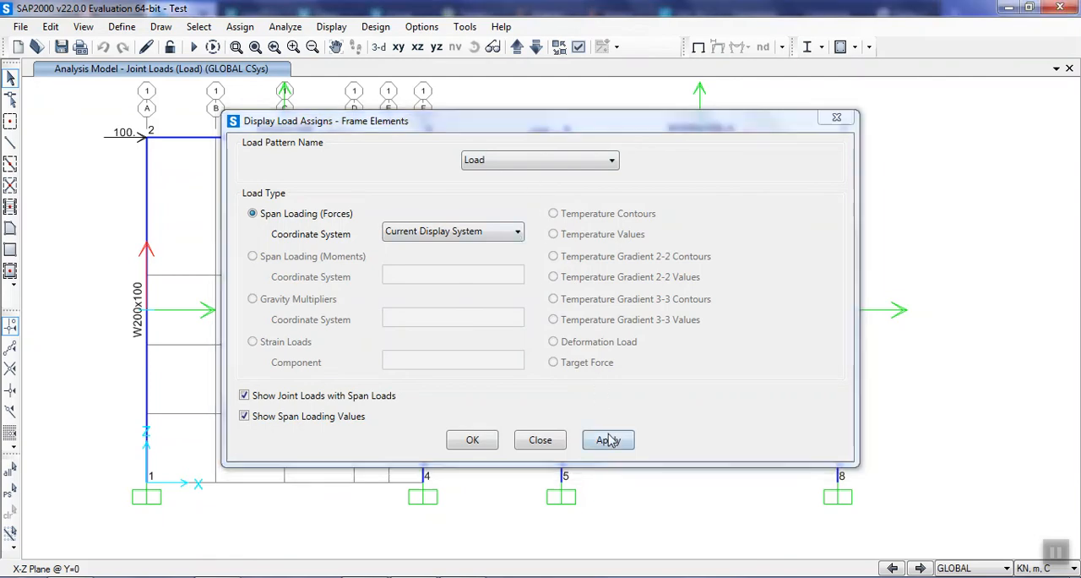
{"action": "left_click", "coordinate": [473, 440]}
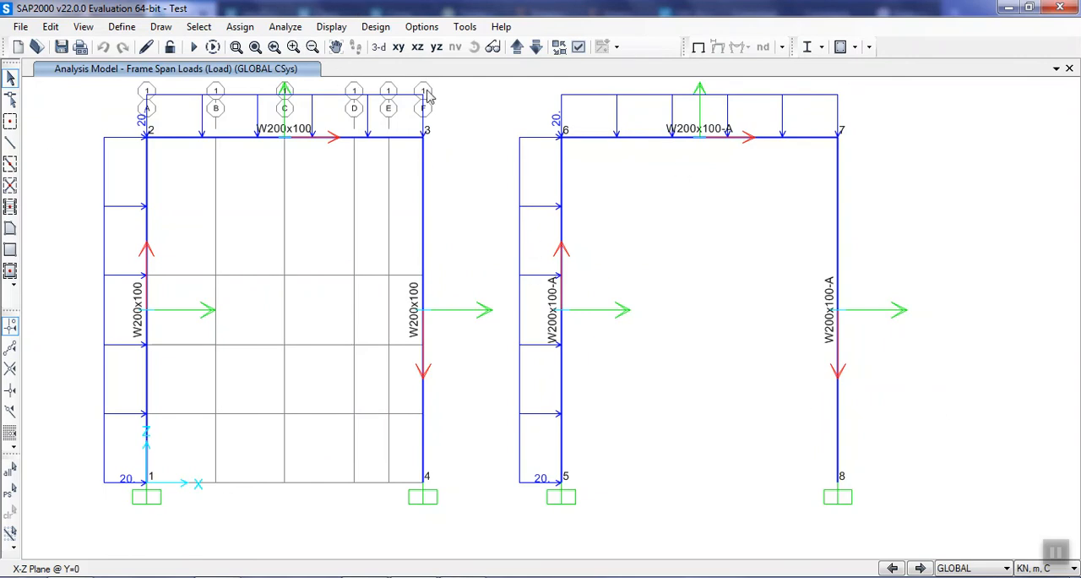
Run the analysis of the Load case and display the Moment 3-3 diagram of both portal frames.
{"action": "left_click", "coordinate": [194, 47]}
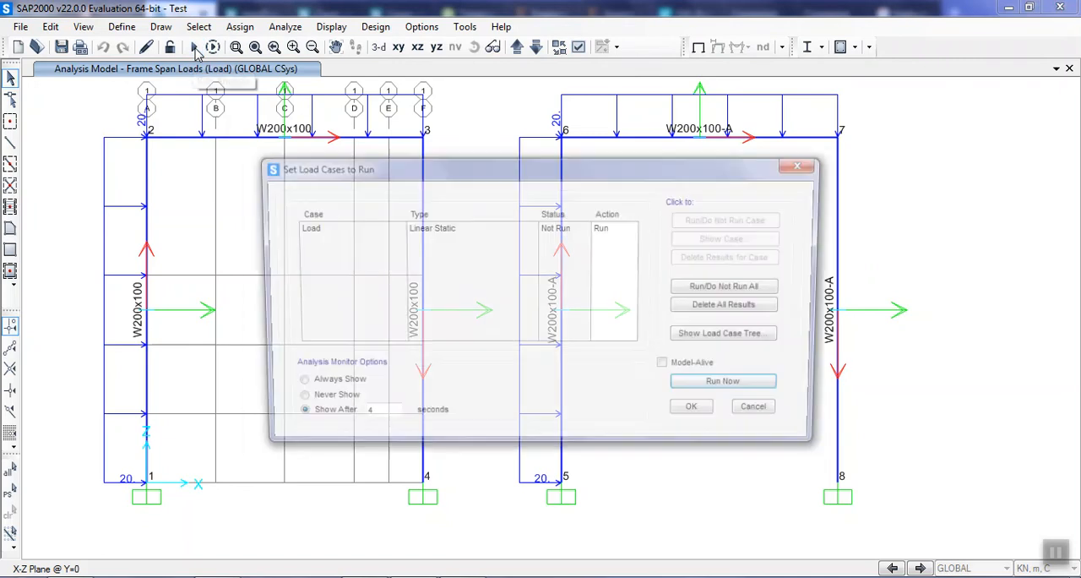
{"action": "left_click", "coordinate": [758, 388]}
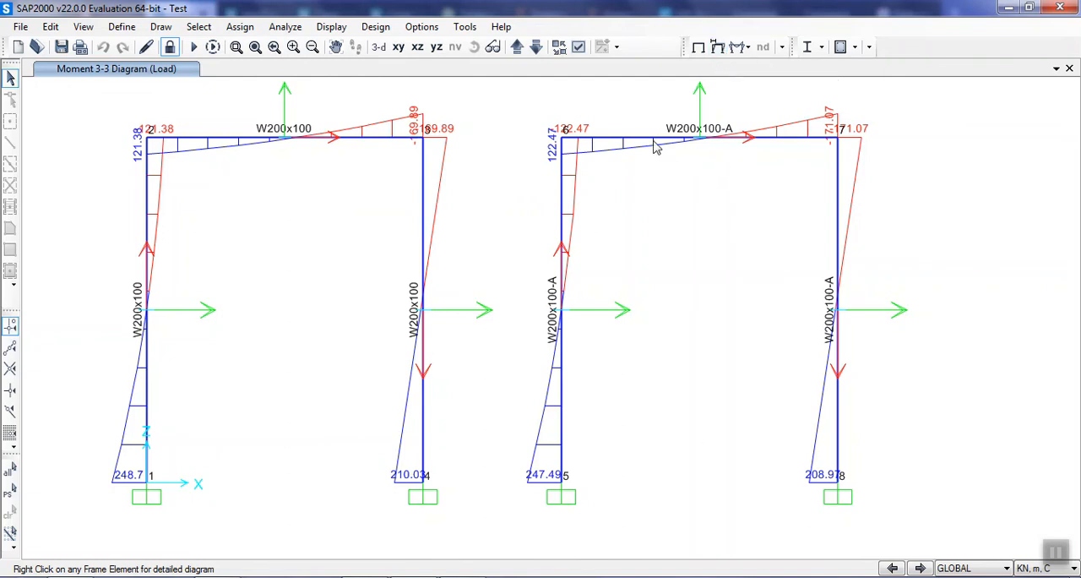
Examine the detailed shear, moment and absolute deflection diagrams of the original frame's W200x100 beam.
{"action": "left_click", "coordinate": [349, 137]}
{"action": "left_click", "coordinate": [350, 138]}
{"action": "right_click", "coordinate": [351, 140]}
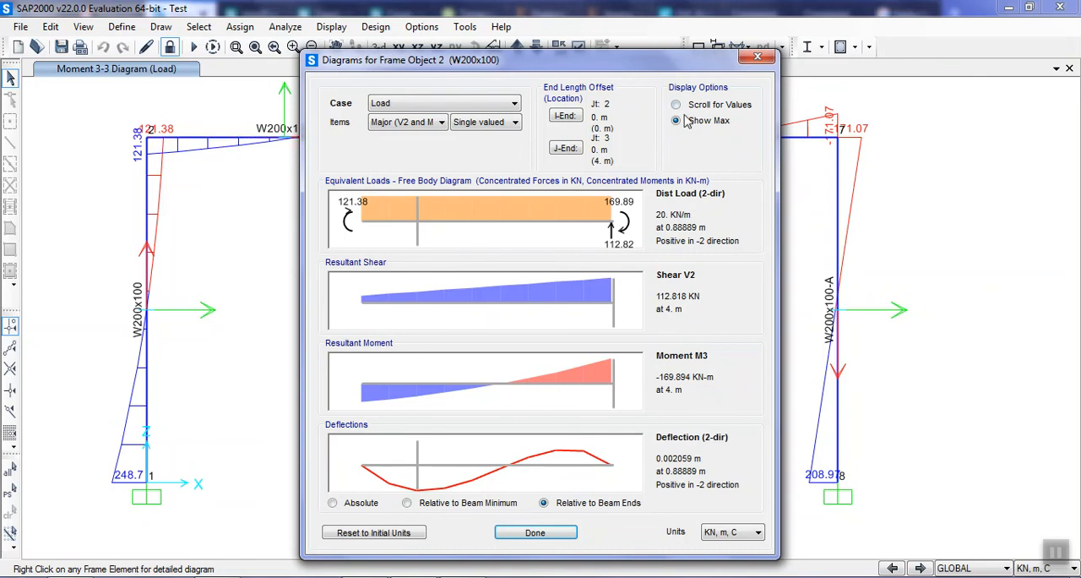
{"action": "left_click", "coordinate": [332, 503]}
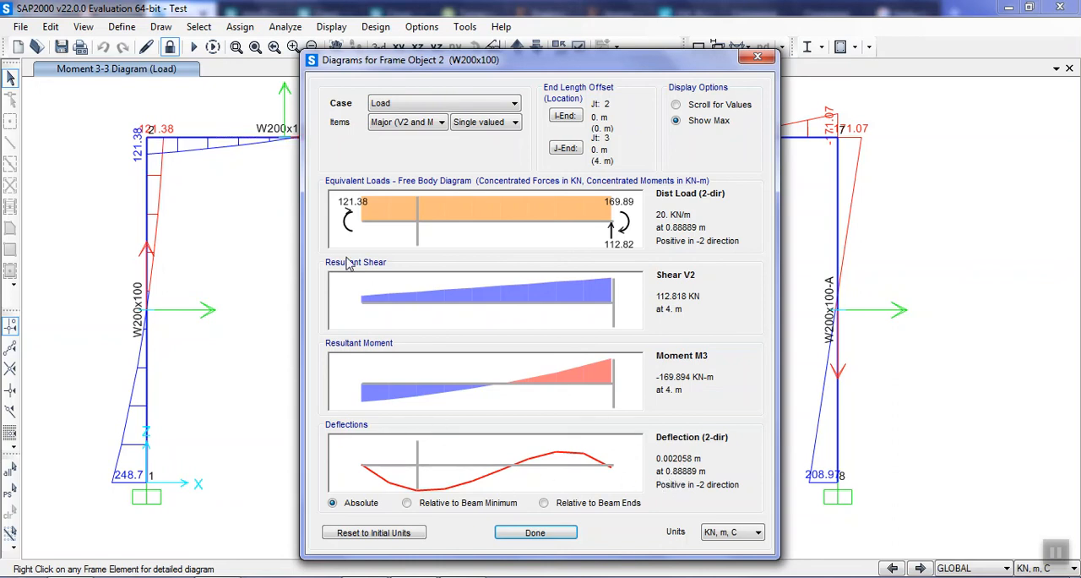
{"action": "left_click", "coordinate": [758, 58]}
Examine the detailed shear, moment and absolute deflection diagrams of the replicated frame's W200x100-A beam.
{"action": "left_click", "coordinate": [765, 142]}
{"action": "left_click", "coordinate": [765, 142]}
{"action": "right_click", "coordinate": [765, 142]}
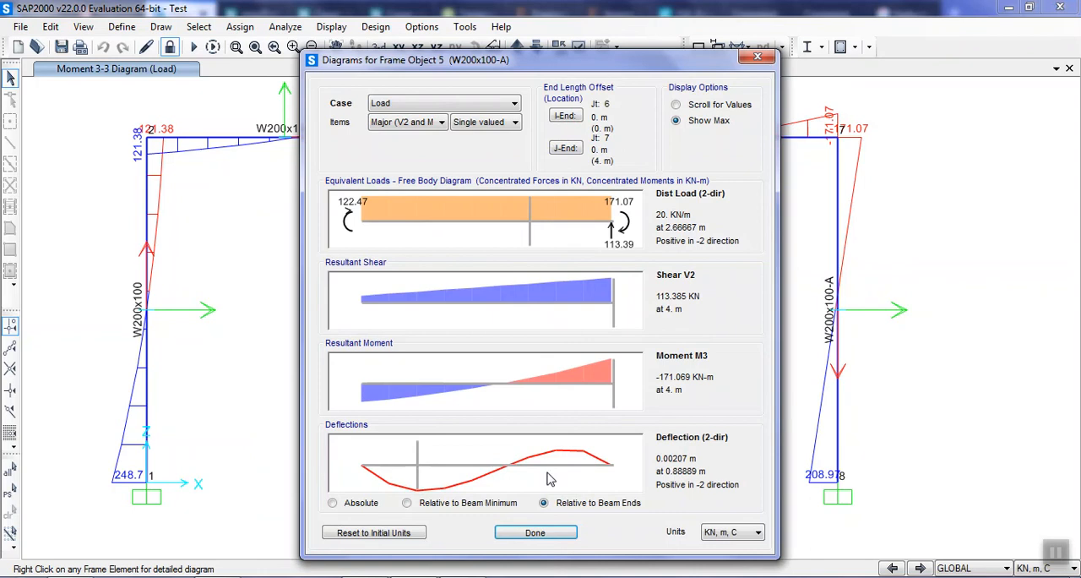
{"action": "left_click", "coordinate": [346, 503]}
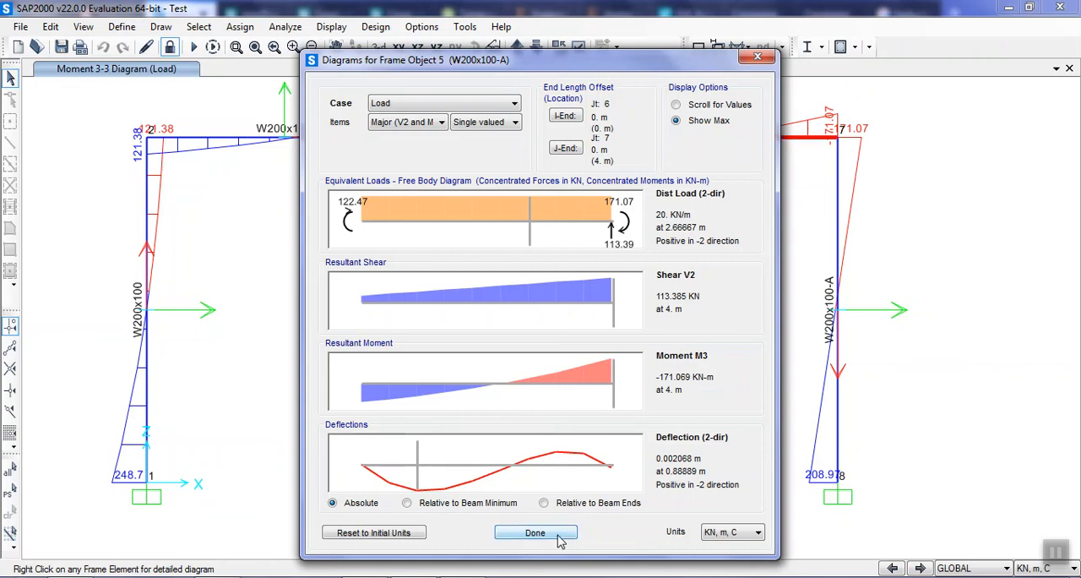
Read the diagram values along the W200x100-A beam at about 3.33 m, 2.14 m and 3.77 m from its start.
{"action": "left_click_drag", "start_coordinate": [595, 370], "coordinate": [571, 403]}
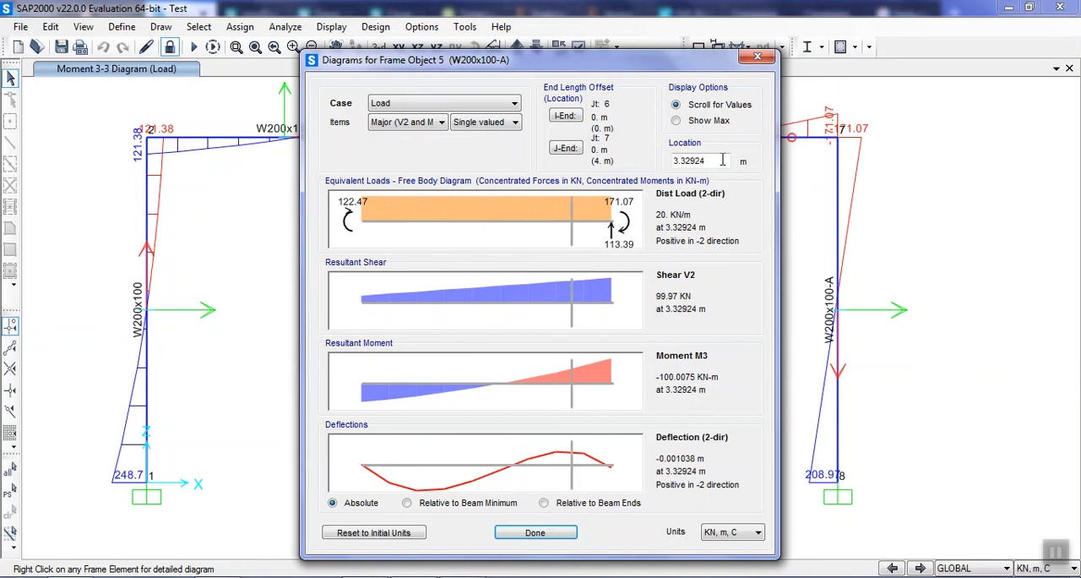
{"action": "double_click", "coordinate": [677, 164]}
{"action": "left_click_drag", "start_coordinate": [554, 302], "coordinate": [497, 347]}
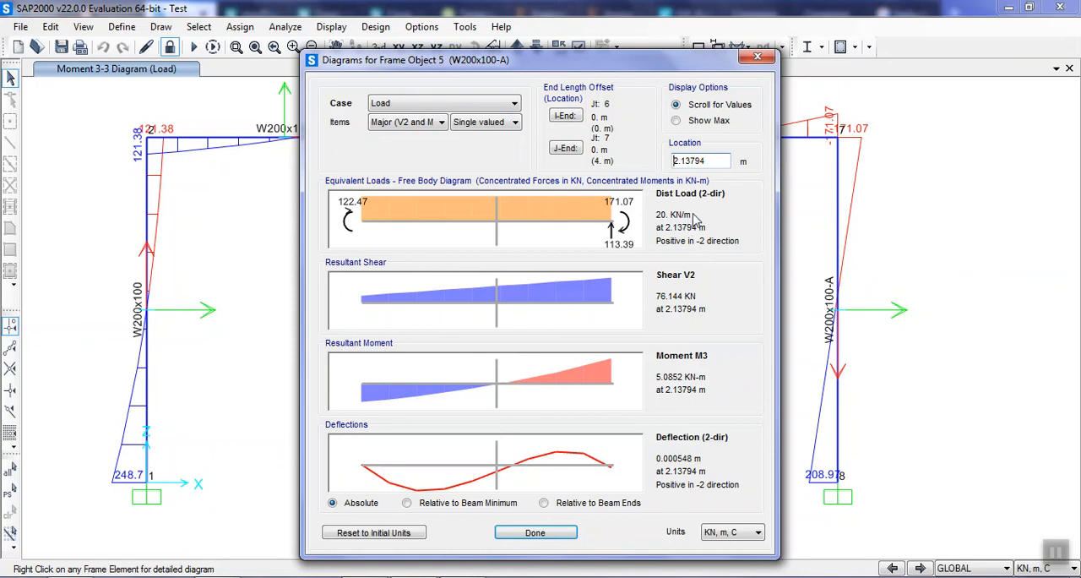
{"action": "left_click_drag", "start_coordinate": [530, 468], "coordinate": [600, 498]}
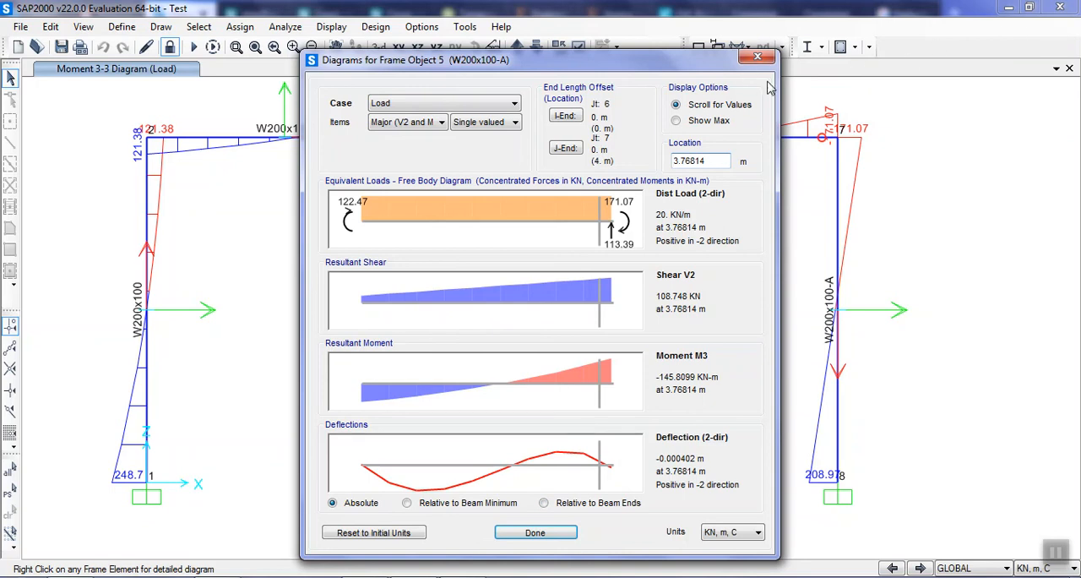
{"action": "left_click", "coordinate": [757, 56]}
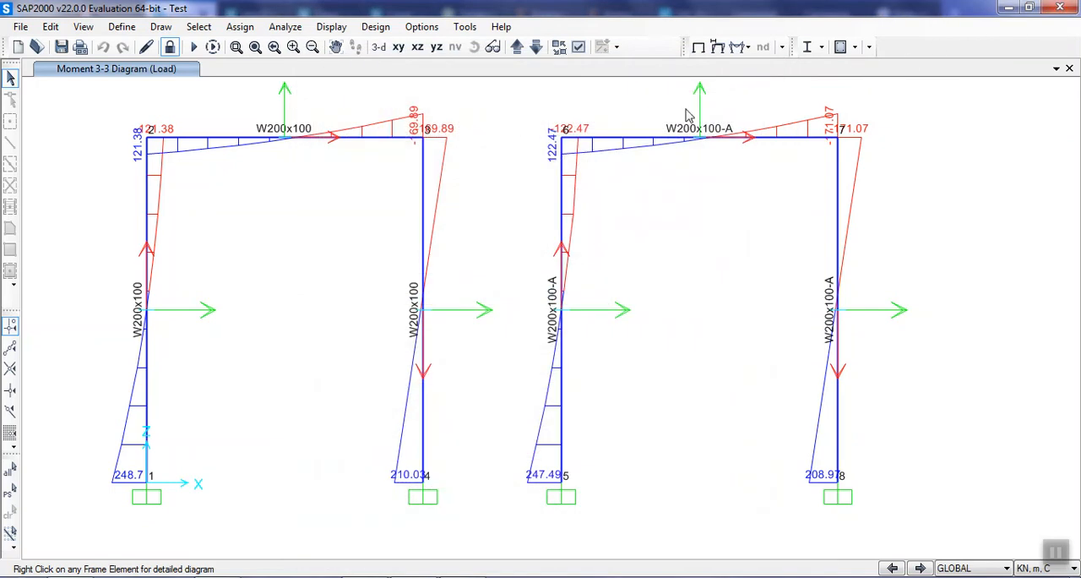
Display the deformed shape for the Load case and check the displacements at the upper joints 3 and 7 of the two frames.
{"action": "left_click", "coordinate": [718, 47]}
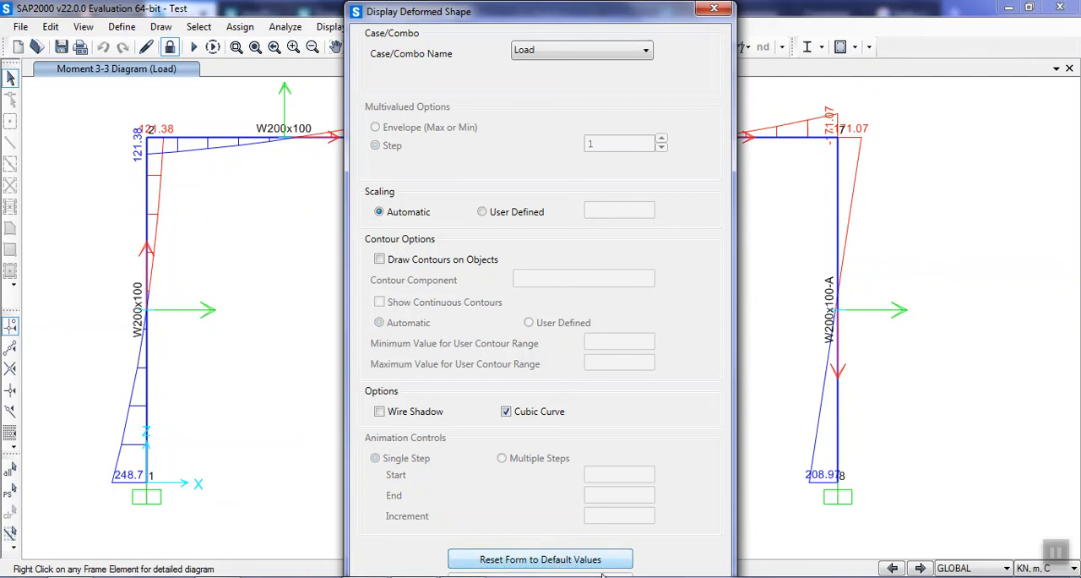
{"action": "left_click", "coordinate": [663, 571]}
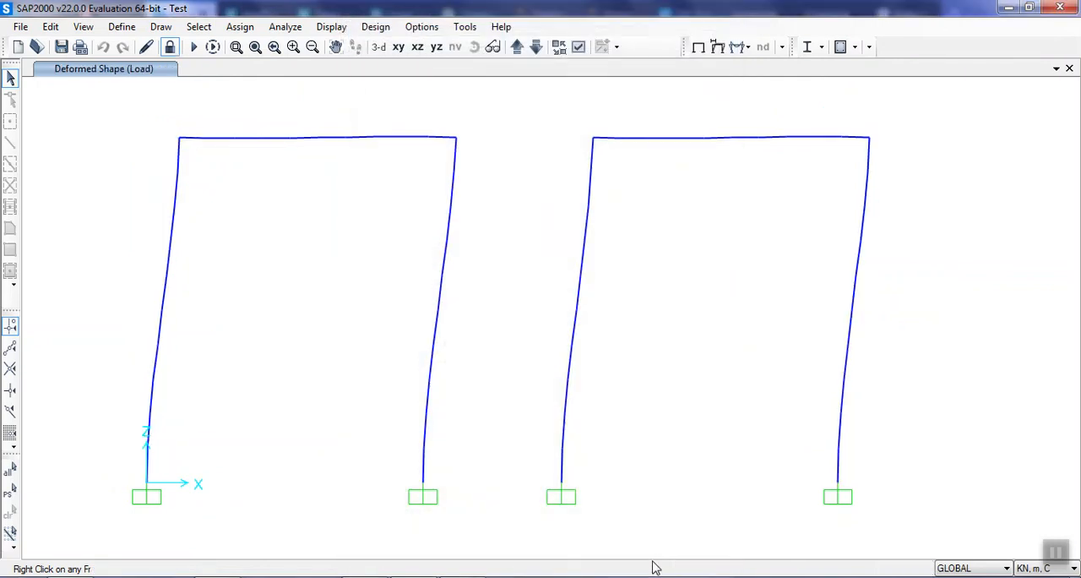
{"action": "right_click", "coordinate": [455, 142]}
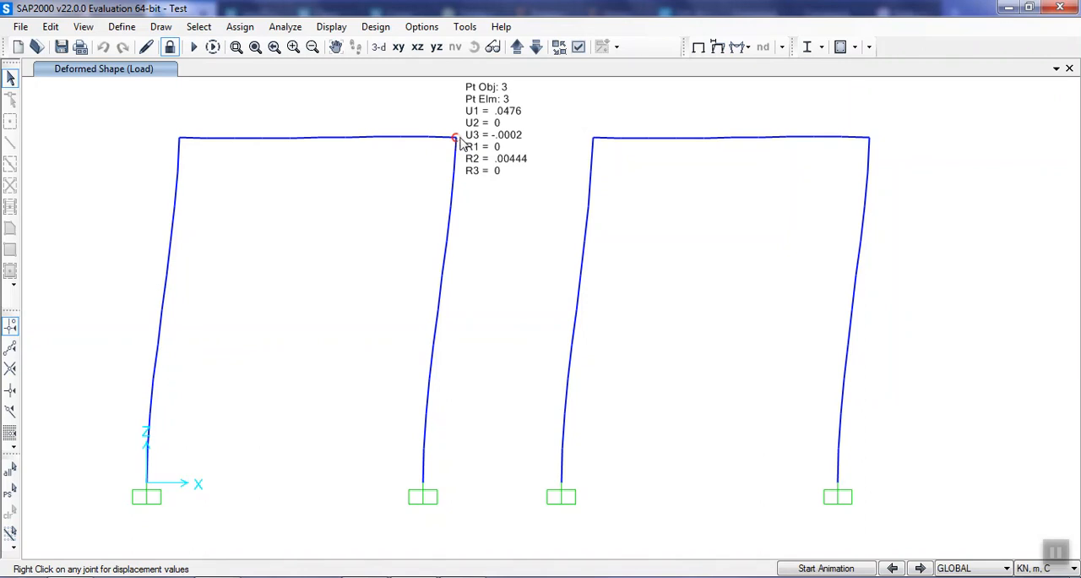
{"action": "right_click", "coordinate": [871, 141]}
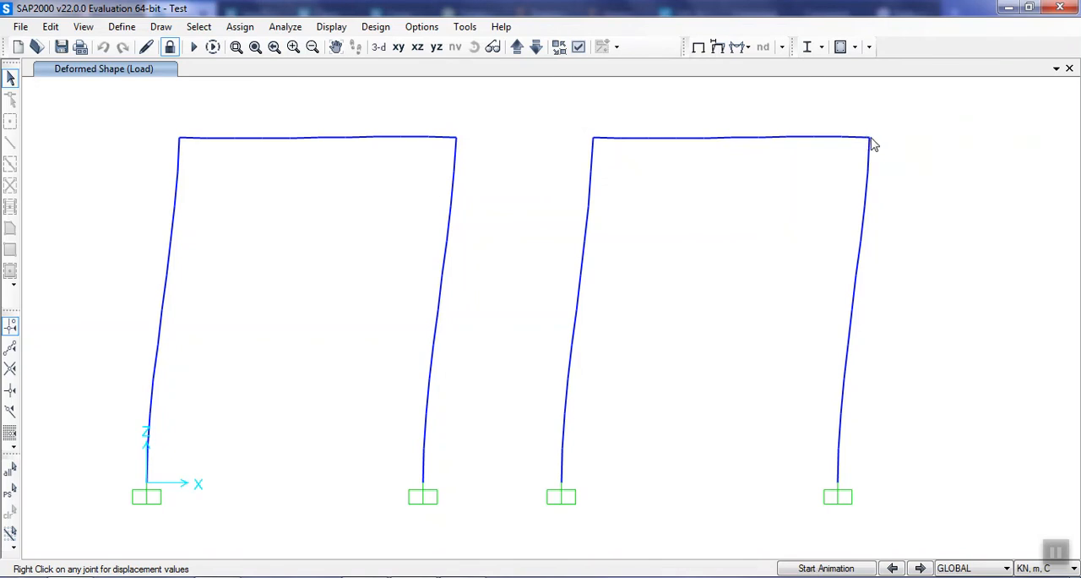
{"action": "mouse_move", "coordinate": [873, 145]}
Display the Moment 3-3 force diagram of the Load case with values shown and automatic scaling.
{"action": "left_click", "coordinate": [746, 49]}
{"action": "left_click", "coordinate": [767, 101]}
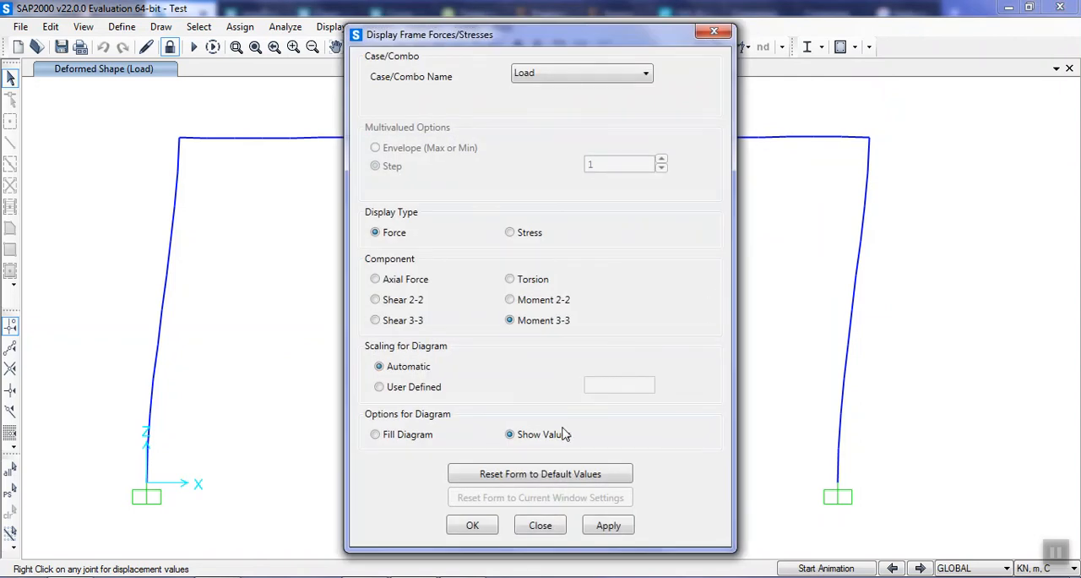
{"action": "left_click", "coordinate": [623, 538]}
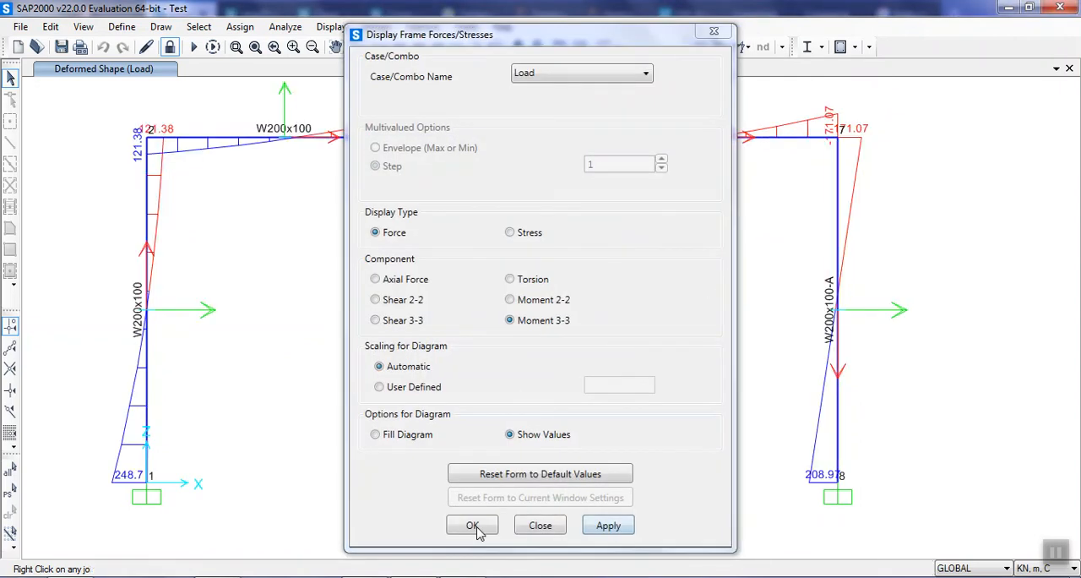
{"action": "left_click", "coordinate": [473, 525]}
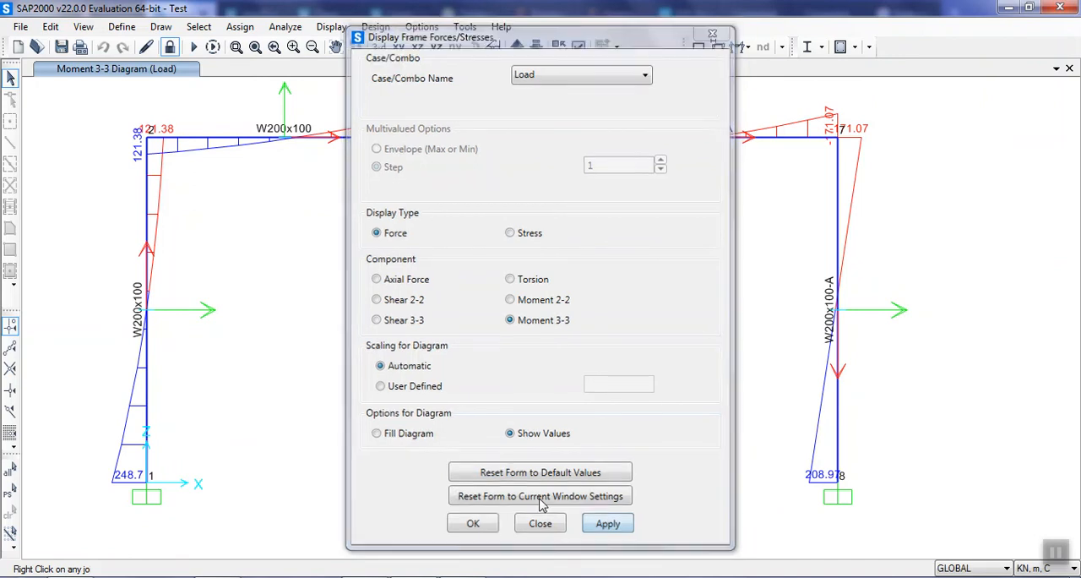